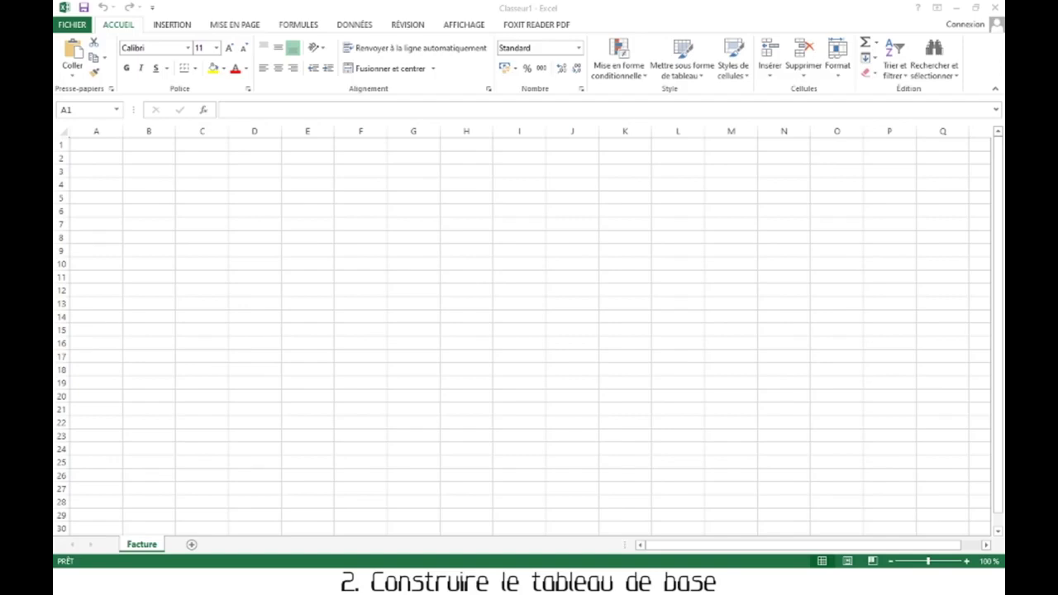
# Enter the labels "NOM", "Adresse", "CP Ville", "Tel :" and "Email" one below the other in cells B1 to B5.
pyautogui.moveTo(103, 143); pyautogui.dragTo(104, 196)
pyautogui.moveTo(158, 144); pyautogui.dragTo(158, 196)
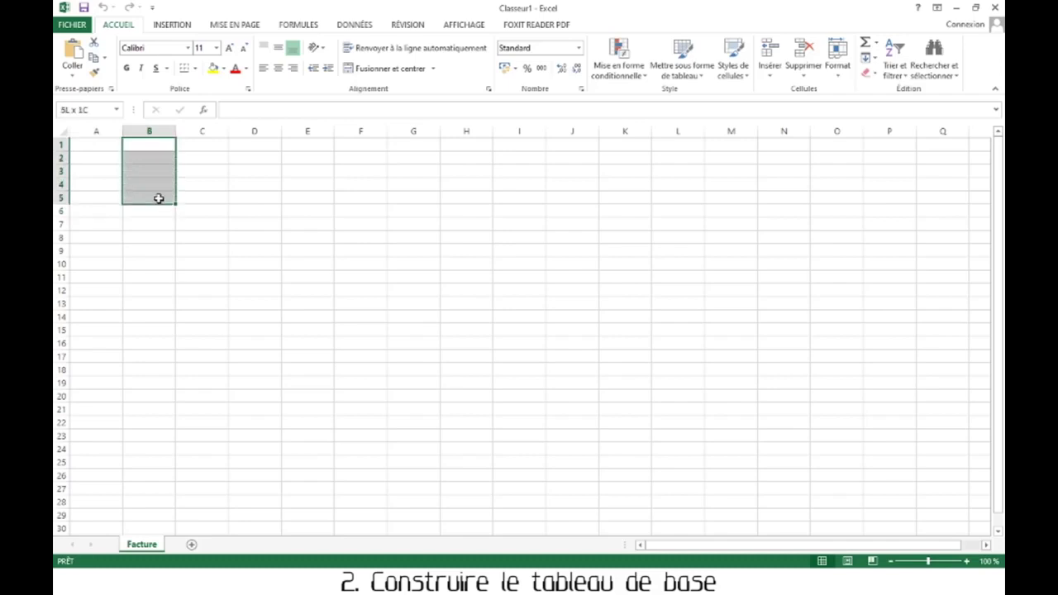
pyautogui.click(145, 145)
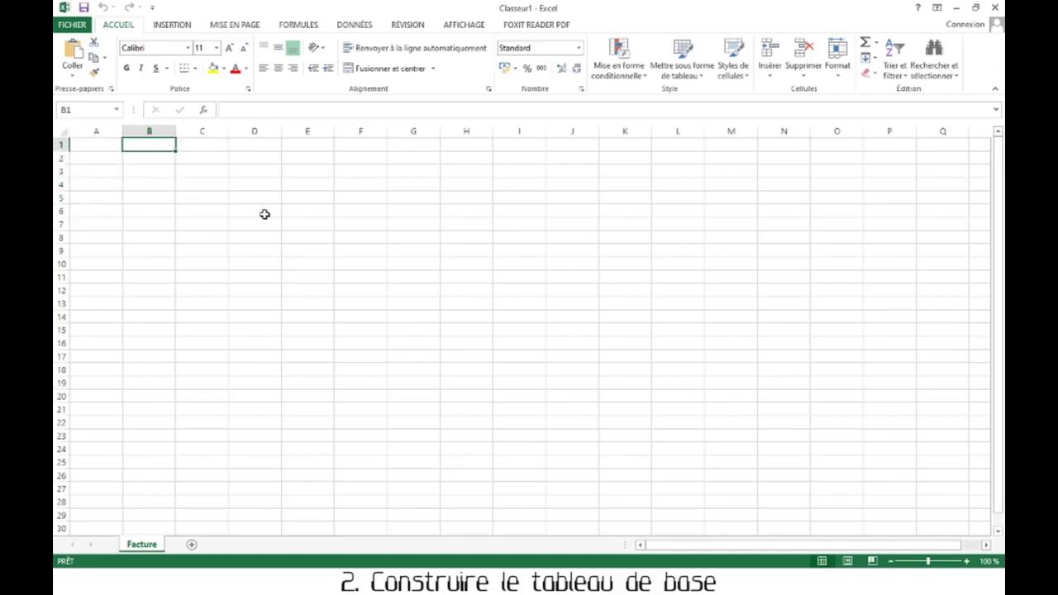
pyautogui.write('NOM')
pyautogui.press('Return')
pyautogui.write('Adresse')
pyautogui.press('Return')
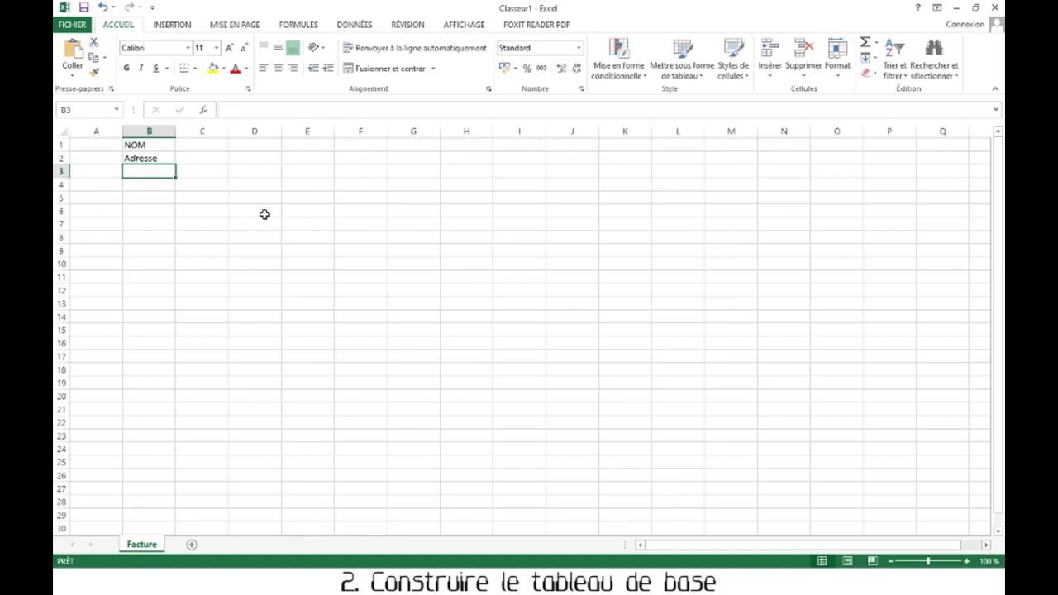
pyautogui.write('CP Ville')
pyautogui.press('Return')
pyautogui.write('Tel :')
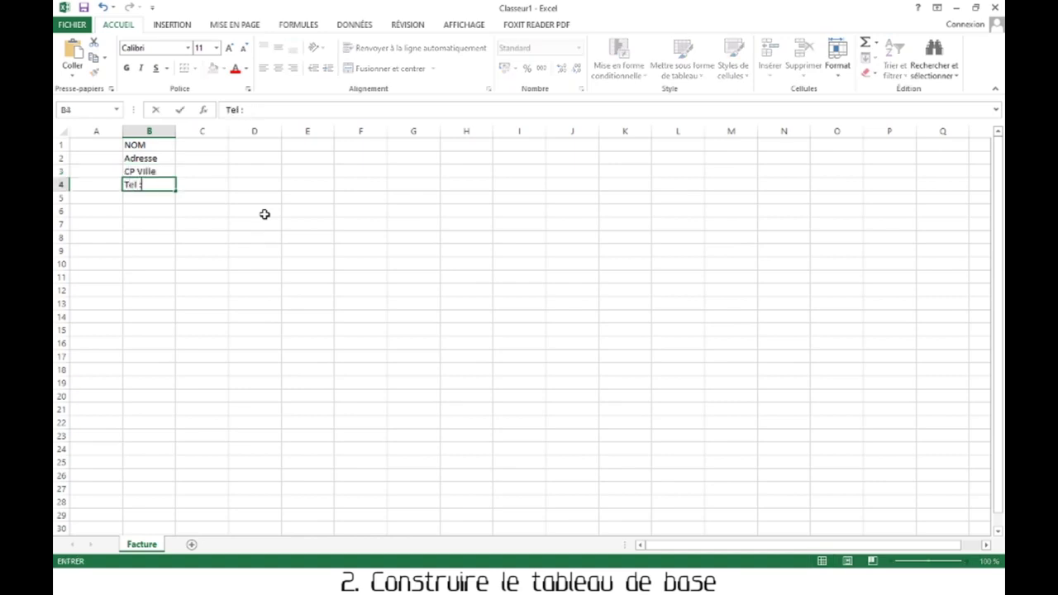
pyautogui.press('Return')
pyautogui.write('Email')
pyautogui.click(212, 212)
# Merge and center cells A1:A5 beside the sender labels.
pyautogui.moveTo(153, 146); pyautogui.dragTo(151, 199)
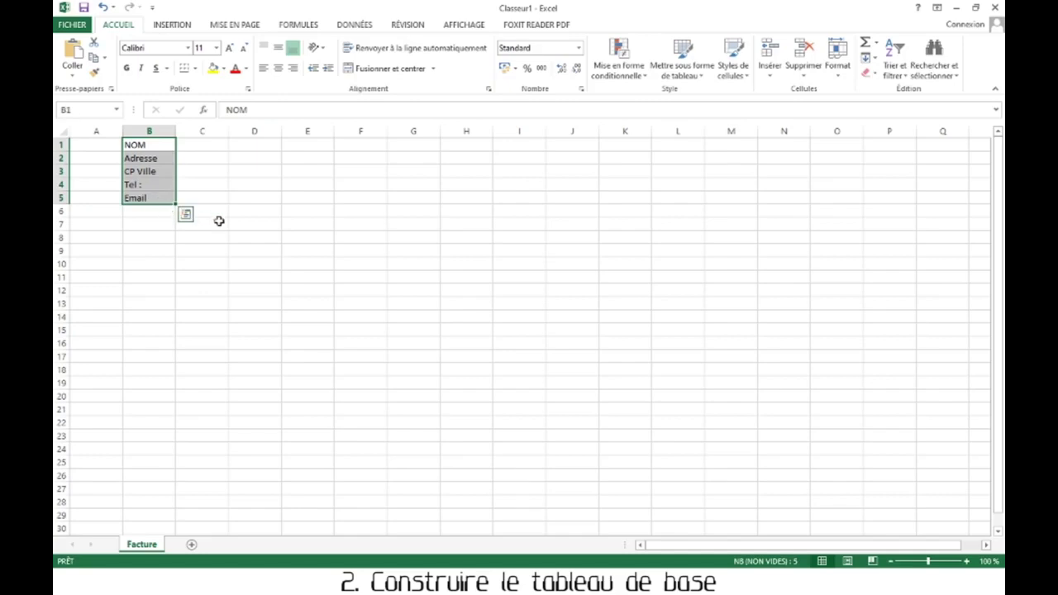
pyautogui.moveTo(94, 147); pyautogui.dragTo(94, 199)
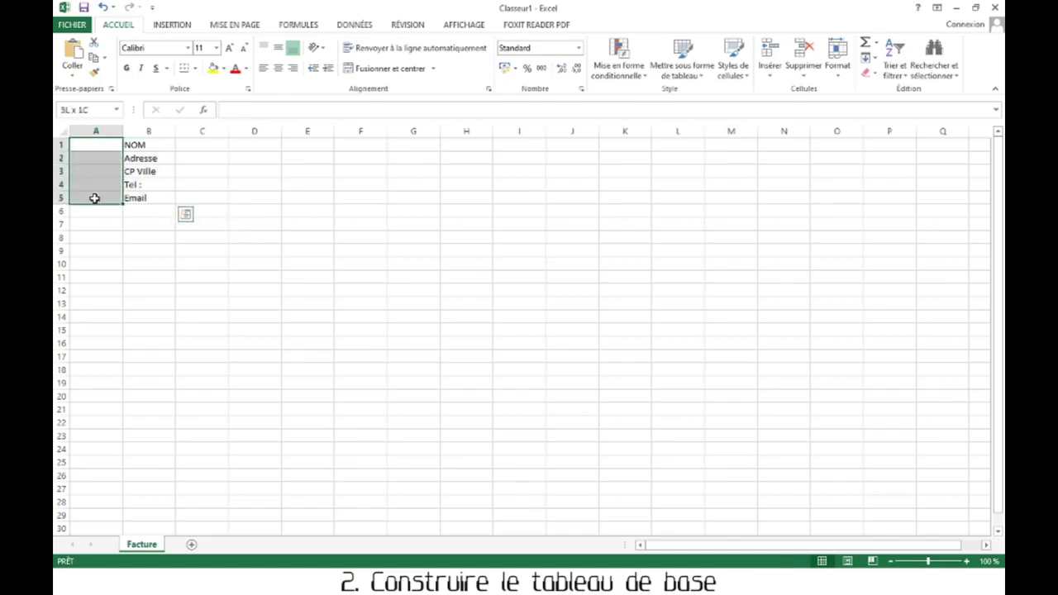
pyautogui.click(357, 71)
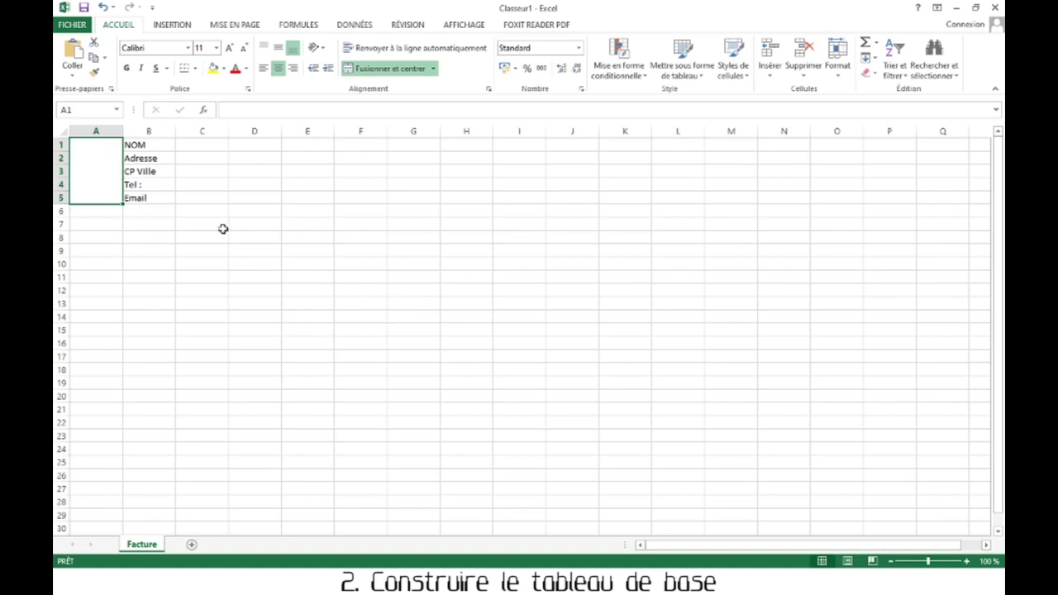
# Increase the height of row 6 to roughly twice the height of a normal row.
pyautogui.moveTo(207, 225); pyautogui.dragTo(336, 224)
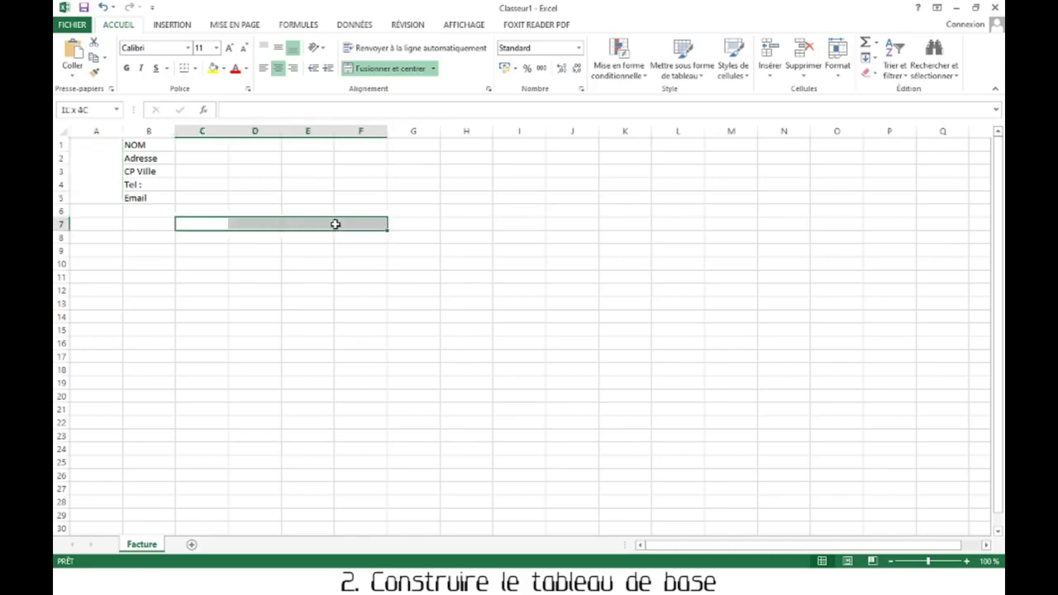
pyautogui.click(62, 212)
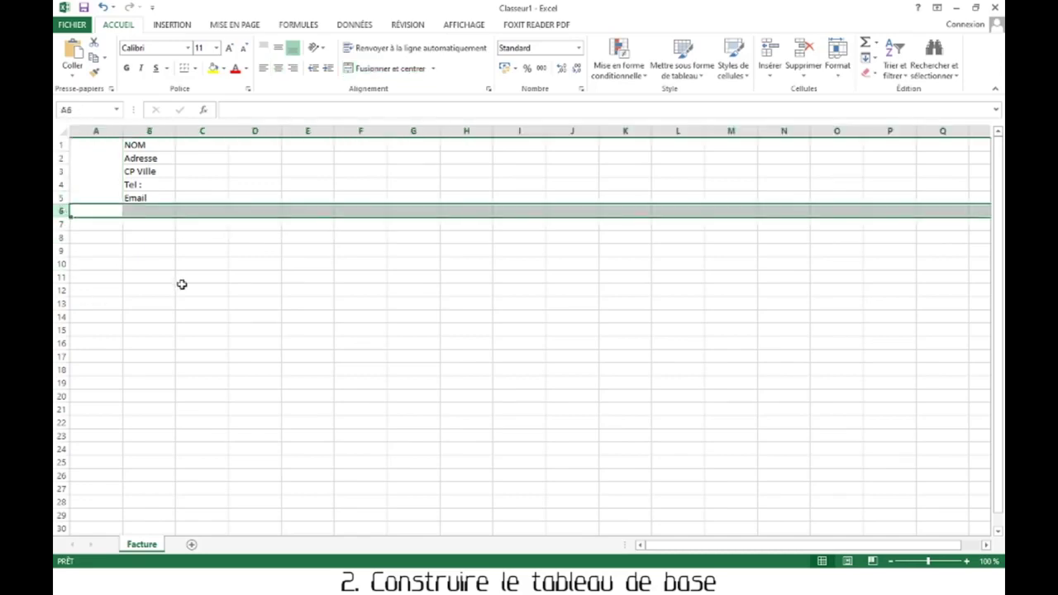
pyautogui.moveTo(66, 216)
pyautogui.mouseDown()
pyautogui.moveTo(63, 267)
pyautogui.moveTo(66, 235)
pyautogui.mouseUp()
pyautogui.click(220, 240)
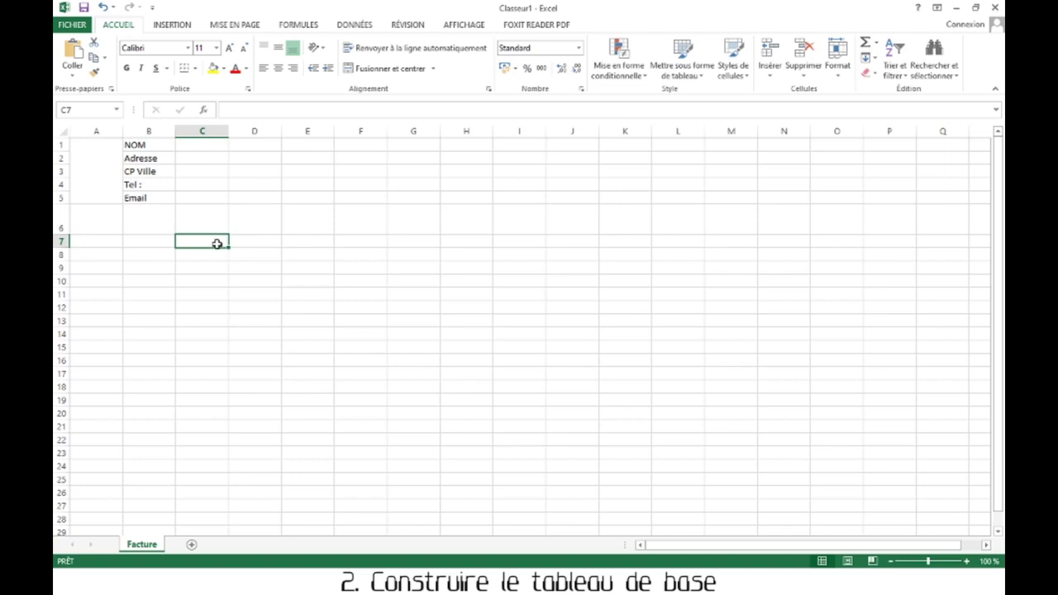
pyautogui.moveTo(206, 242); pyautogui.dragTo(363, 238)
pyautogui.click(354, 268)
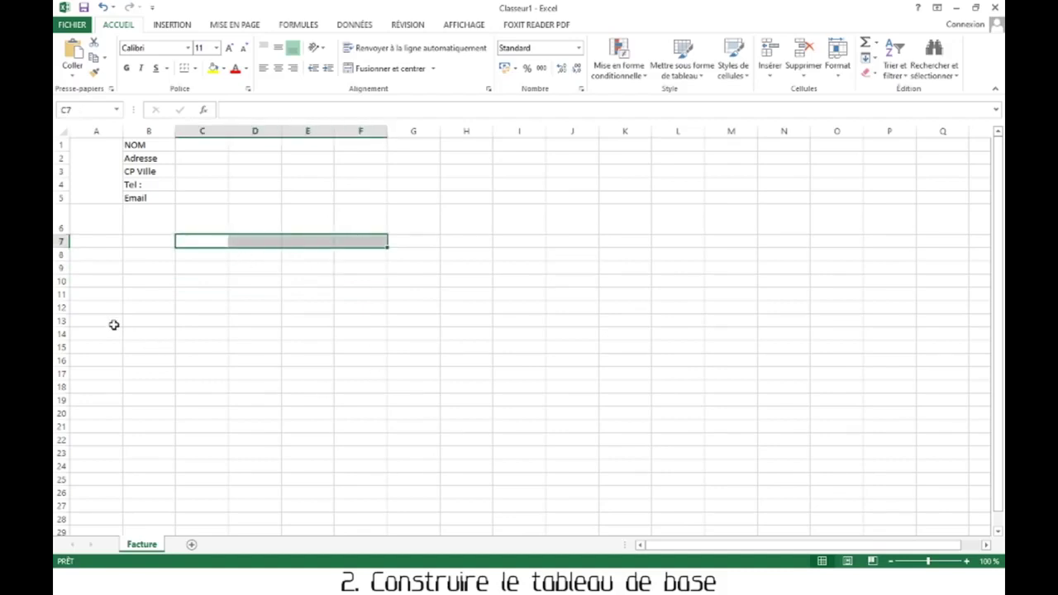
pyautogui.moveTo(106, 308); pyautogui.dragTo(357, 373)
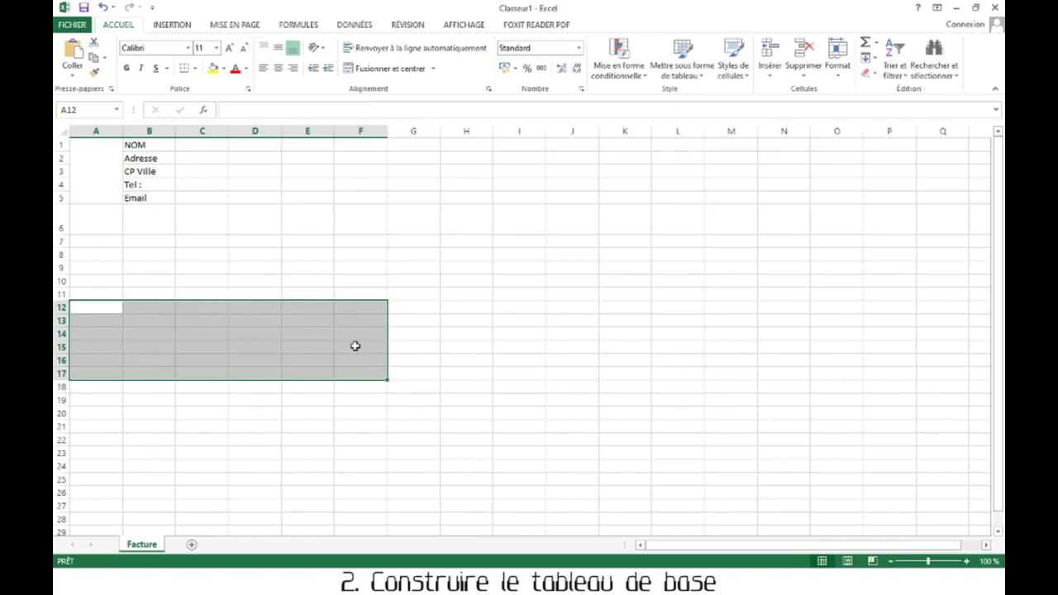
# Narrow column C to about three quarters of the width of its neighbours.
pyautogui.click(206, 240)
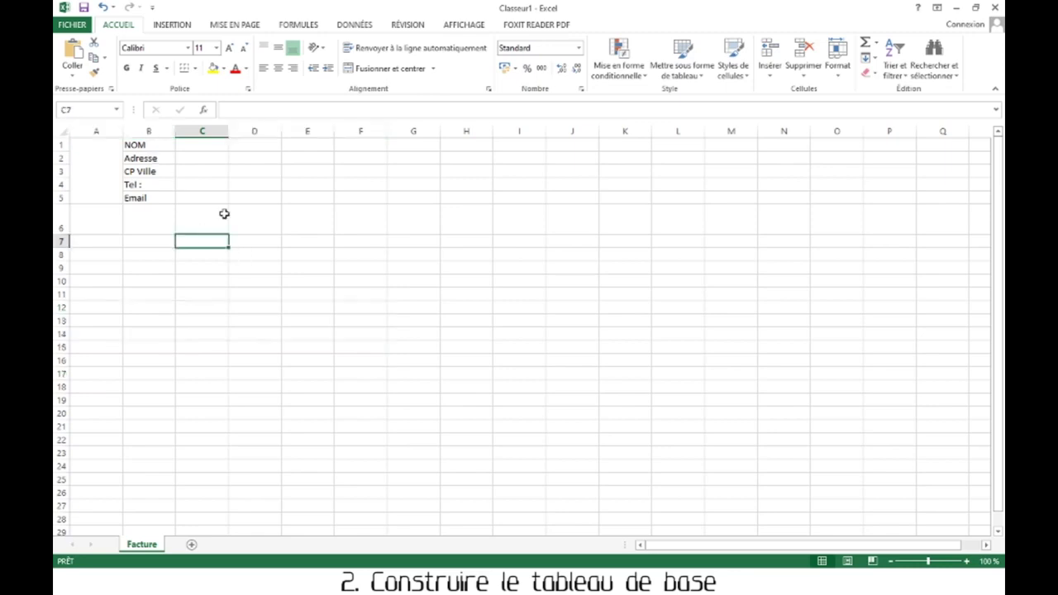
pyautogui.click(194, 128)
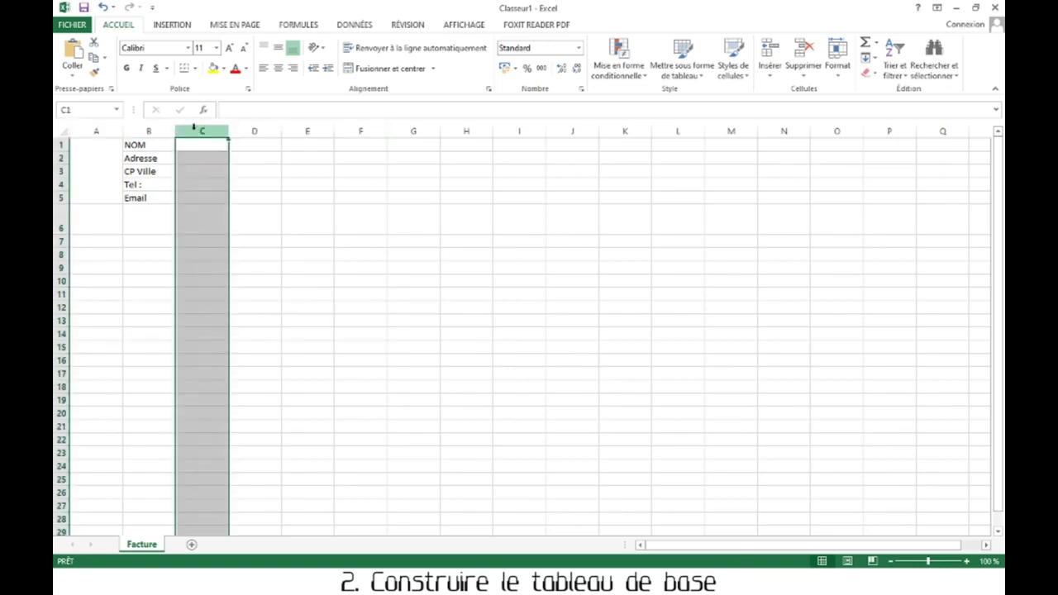
pyautogui.click(241, 241)
pyautogui.moveTo(228, 130)
pyautogui.mouseDown()
pyautogui.moveTo(243, 130)
pyautogui.moveTo(211, 130)
pyautogui.mouseUp()
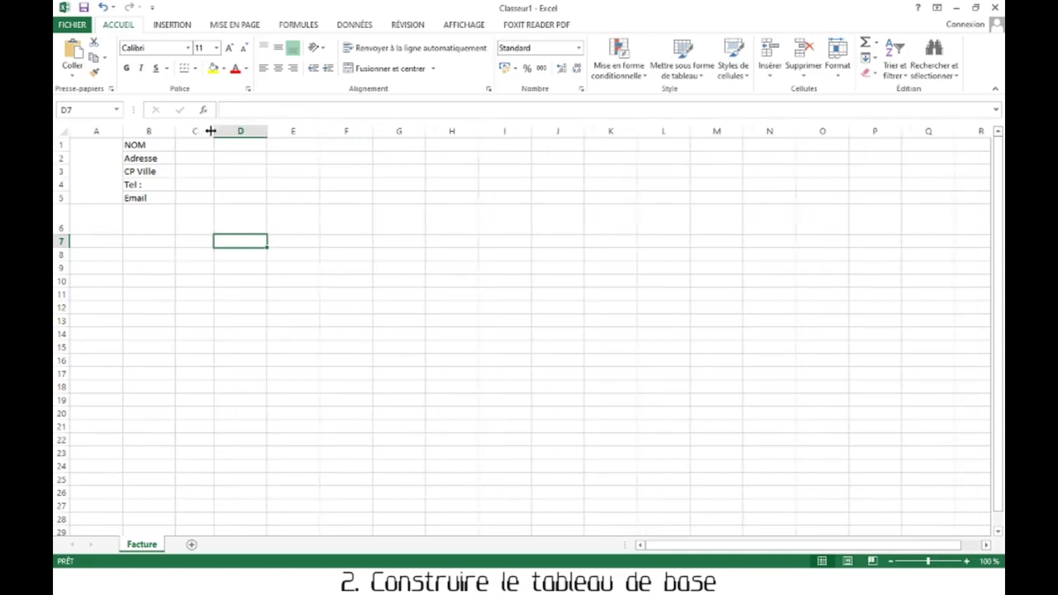
# Enter the labels "Adresse", "CP Ville", "Tel" and "Email" in cells D8 to D11.
pyautogui.moveTo(243, 237); pyautogui.dragTo(437, 239)
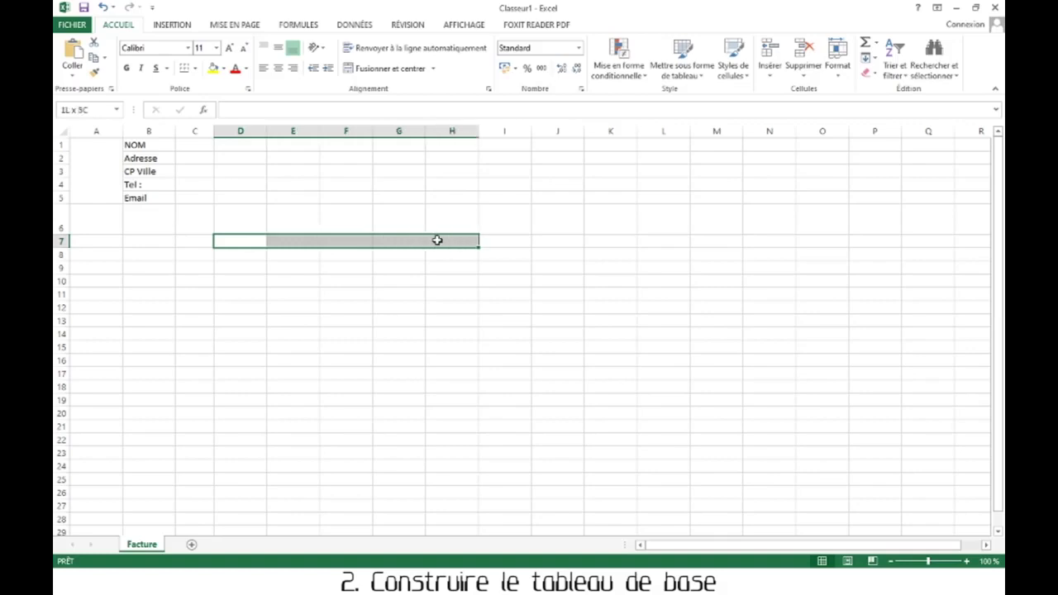
pyautogui.press('Down')
pyautogui.write('Adresse')
pyautogui.press('Return')
pyautogui.write('CP Ville')
pyautogui.press('Return')
pyautogui.write('Tel')
pyautogui.press('Return')
pyautogui.write('Email')
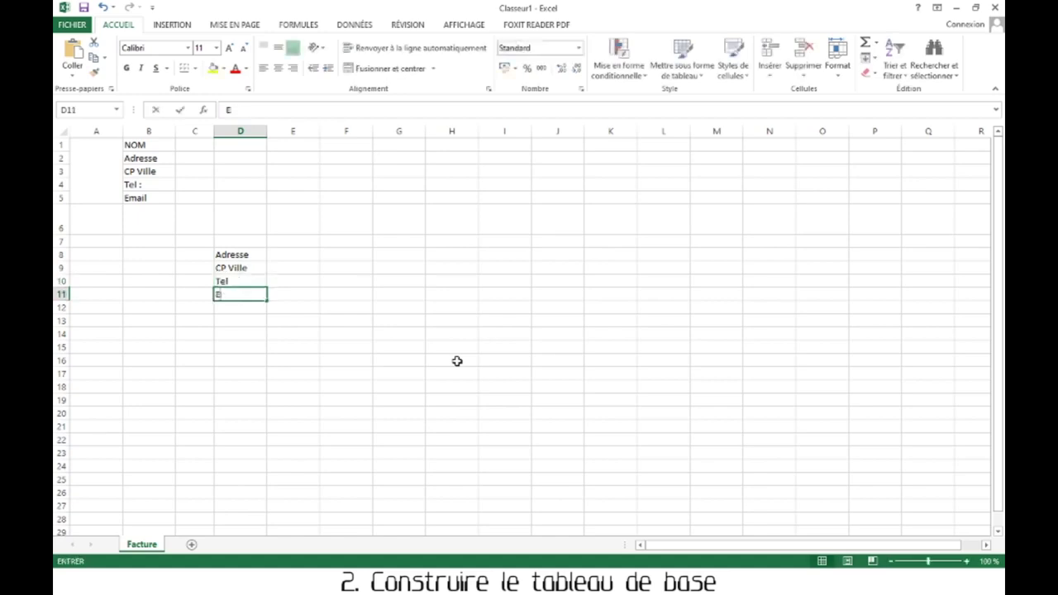
# Enter the label "Date :" in cell F12.
pyautogui.click(350, 310)
pyautogui.write('Date :')
pyautogui.press('Tab')
# Merge and center cells D7:F7 and enter "NOM" in the merged cell.
pyautogui.moveTo(238, 241); pyautogui.dragTo(366, 240)
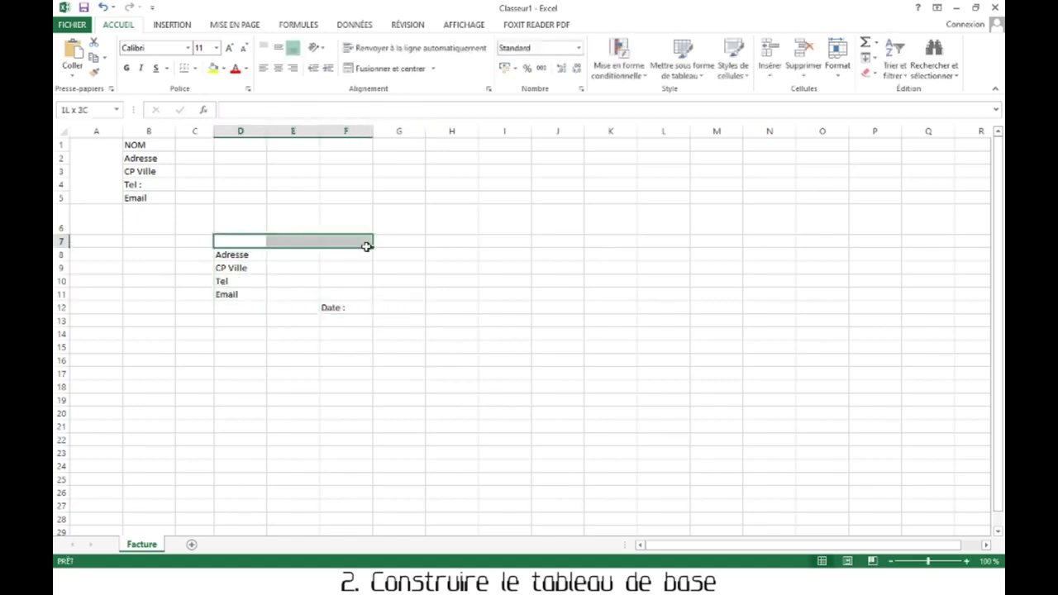
pyautogui.click(385, 70)
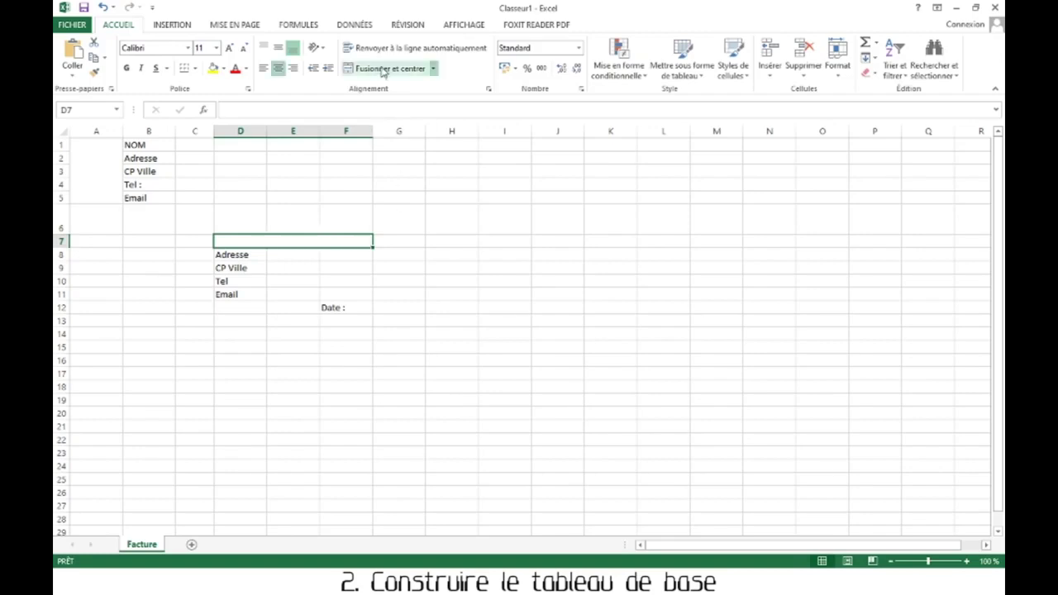
pyautogui.write('NOM')
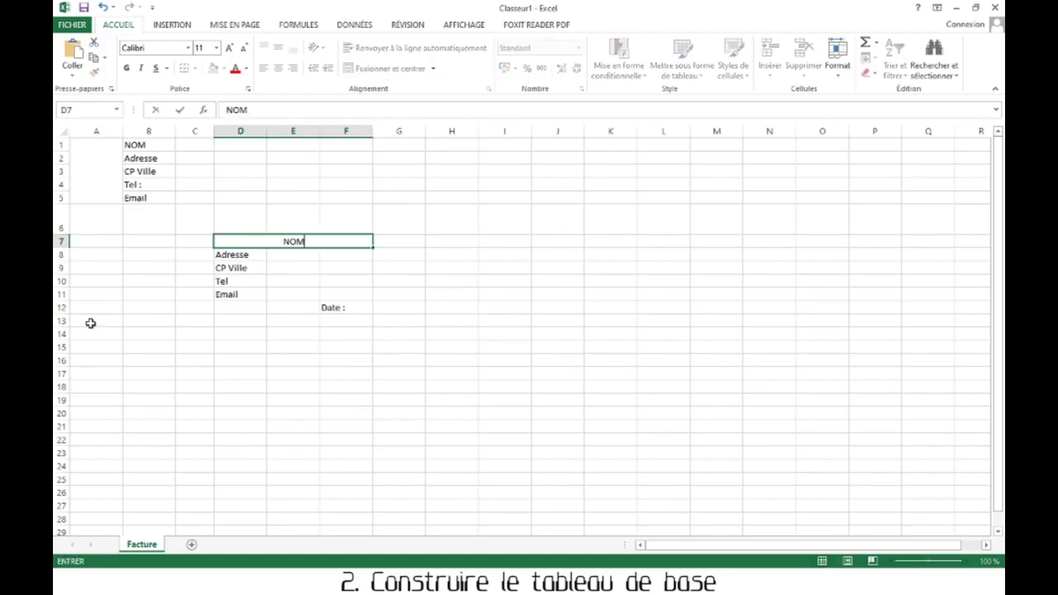
pyautogui.click(91, 323)
# Make row 13 slightly taller than the surrounding rows.
pyautogui.moveTo(58, 325); pyautogui.dragTo(417, 342)
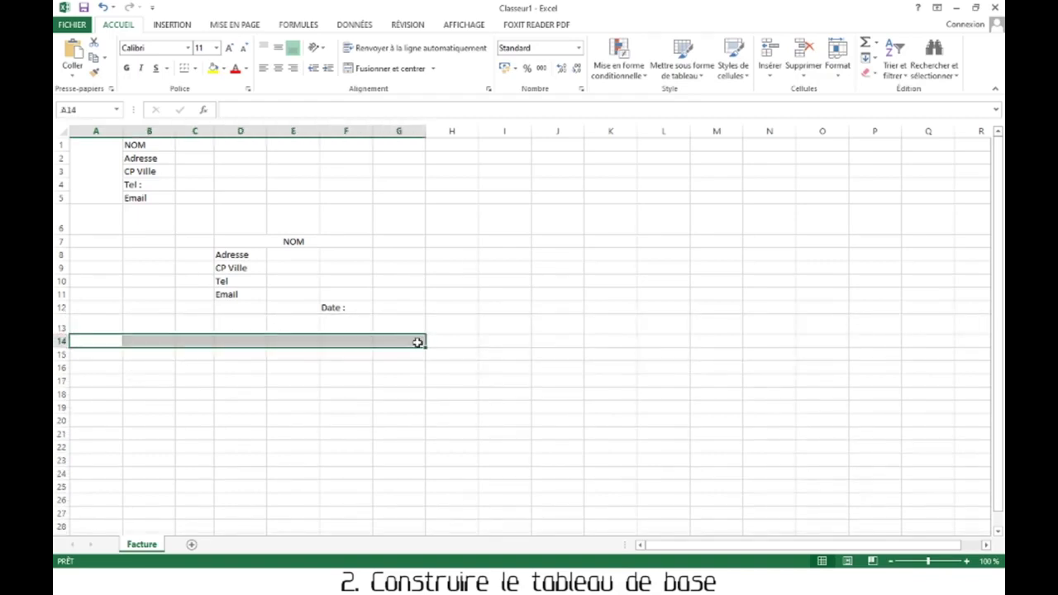
pyautogui.scroll(-1, 417, 343)
pyautogui.moveTo(99, 314); pyautogui.dragTo(399, 312)
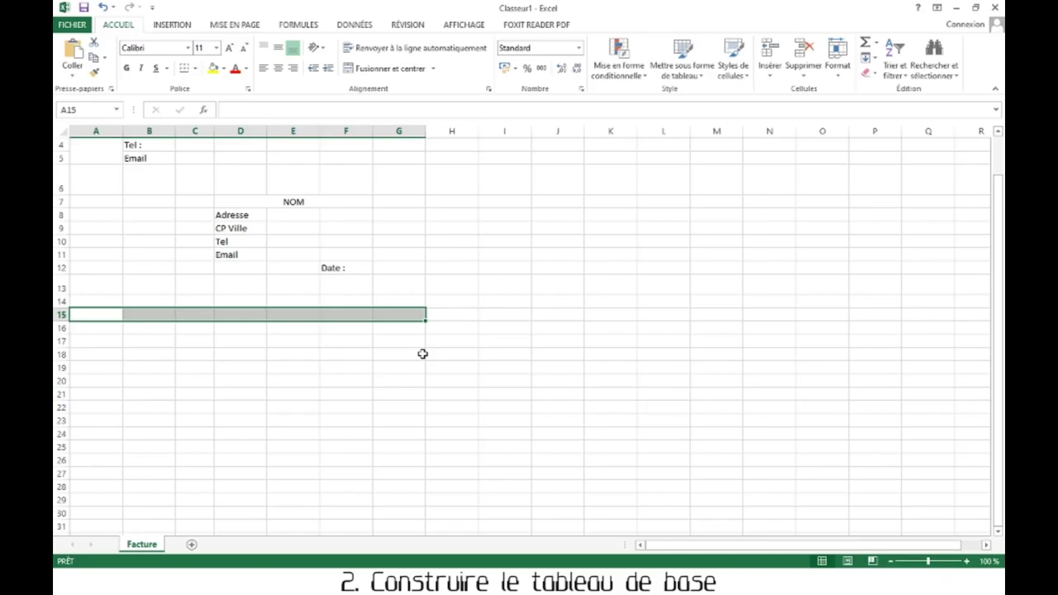
pyautogui.scroll(-1, 423, 353)
pyautogui.click(230, 263)
pyautogui.moveTo(99, 253); pyautogui.dragTo(385, 256)
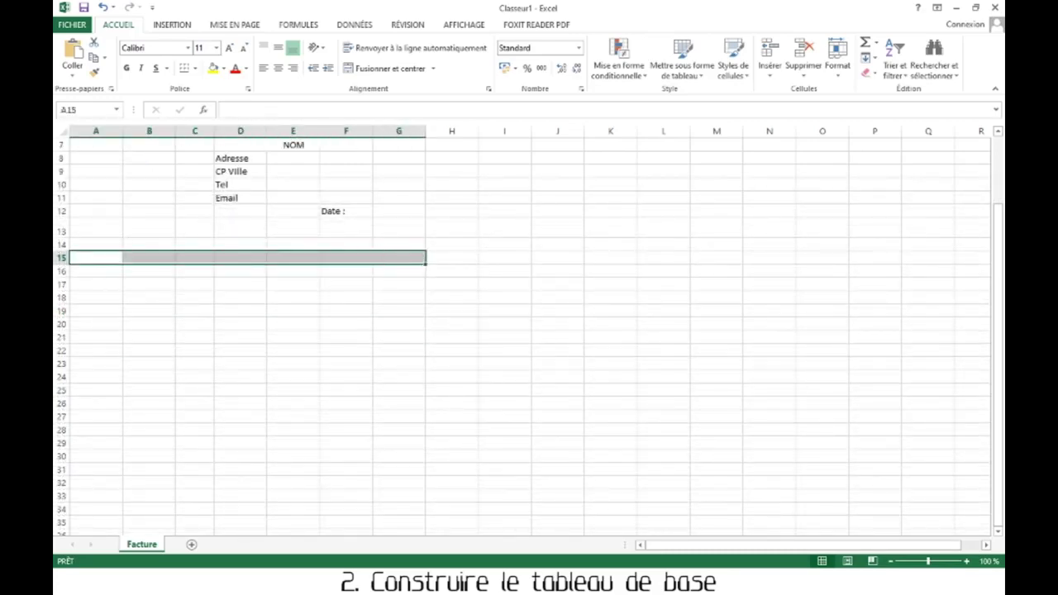
pyautogui.scroll(-2, 529, 336)
pyautogui.scroll(3, 529, 337)
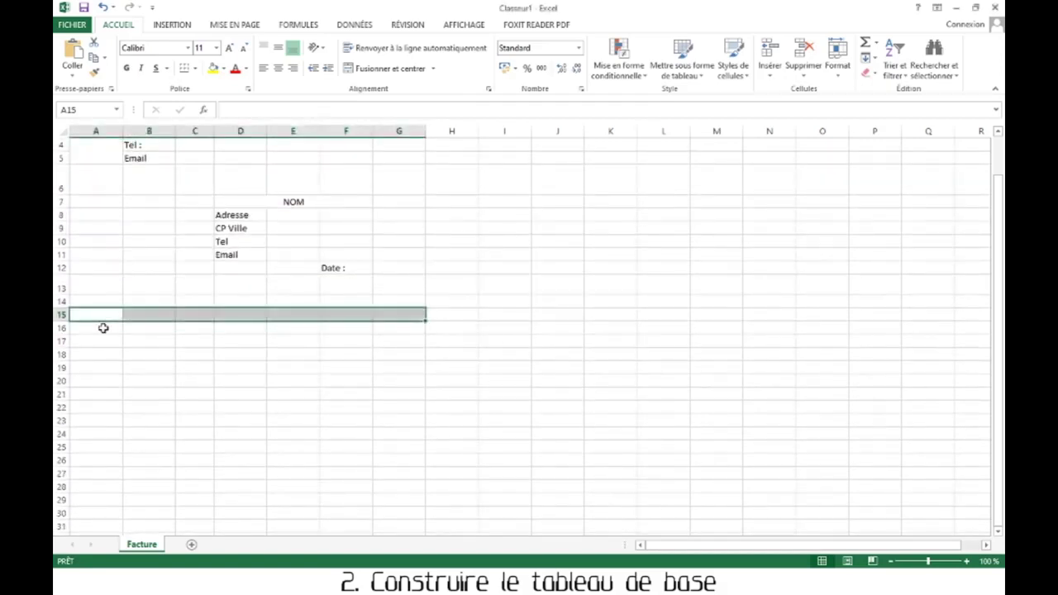
# Enter the column headers "Quantitié" in cell A16 and "Description" in cell B16.
pyautogui.click(103, 329)
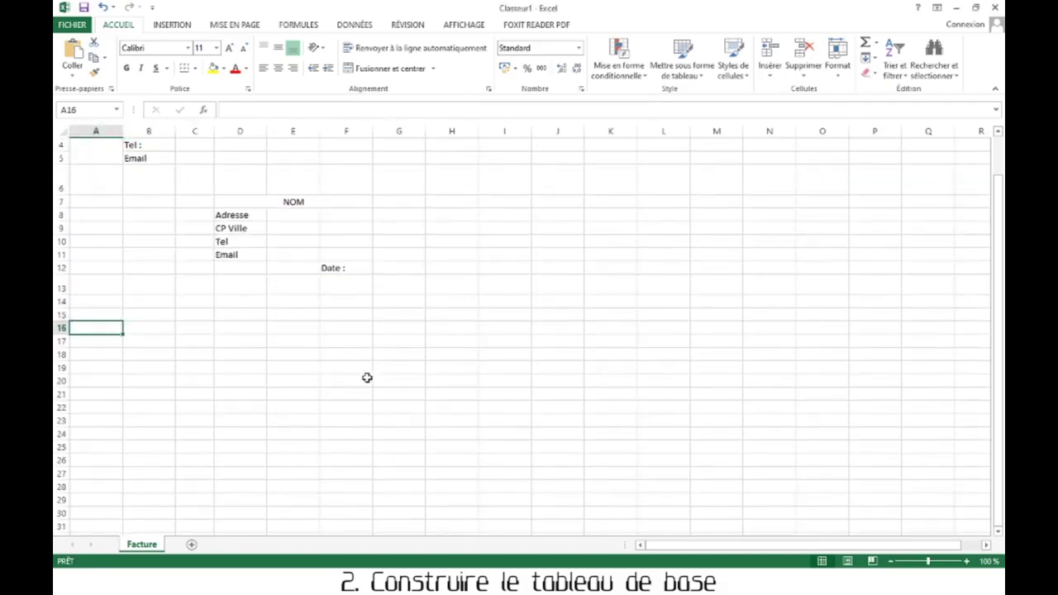
pyautogui.write('Quantitié')
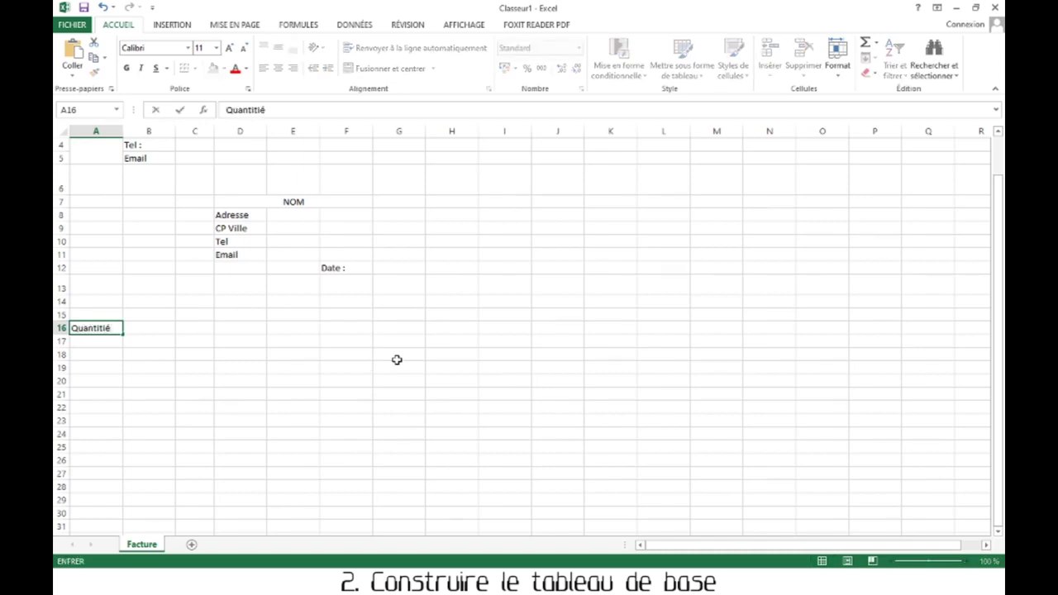
pyautogui.press('Tab')
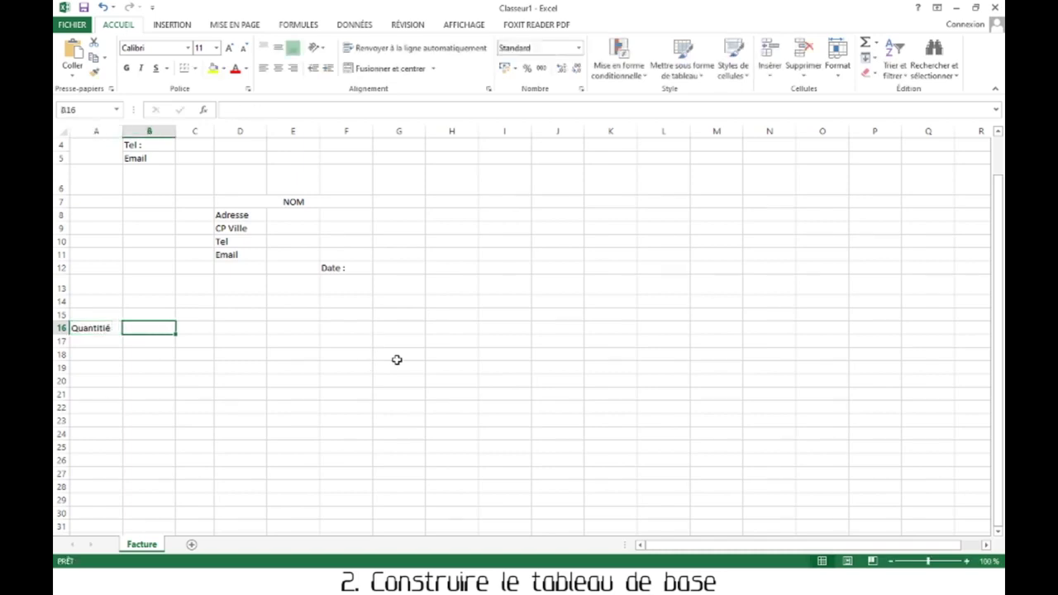
pyautogui.write('Description')
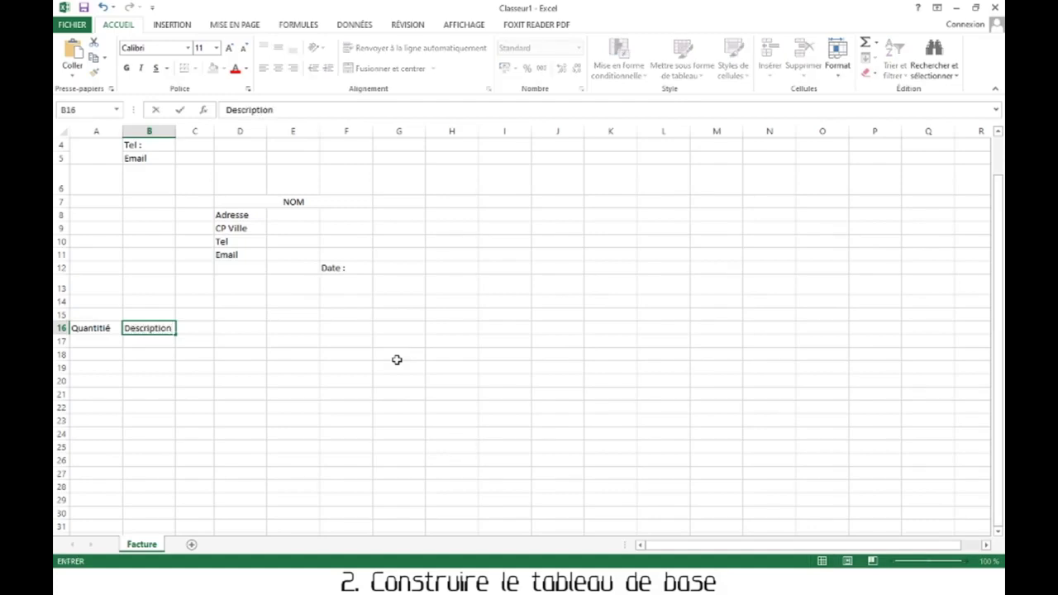
pyautogui.press('Tab')
# Enter the column headers "P.U." in cell F16 and "Montant H.T." in cell G16.
pyautogui.moveTo(155, 327); pyautogui.dragTo(359, 330)
pyautogui.click(359, 331)
pyautogui.write('P.U.')
pyautogui.press('Tab')
pyautogui.write('Montant')
pyautogui.press('Up')
pyautogui.press('Down')
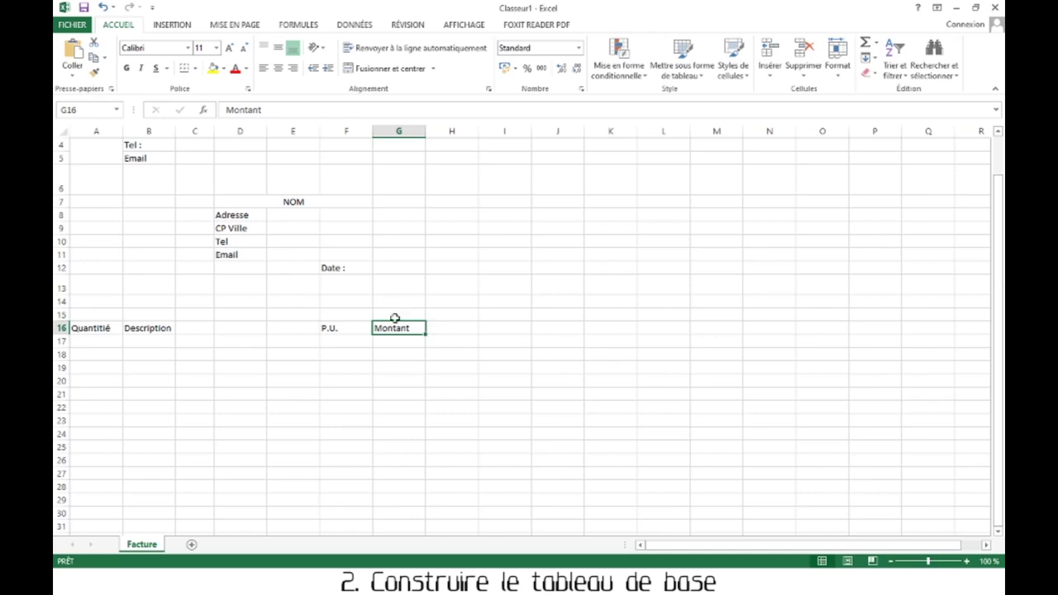
pyautogui.click(317, 113)
pyautogui.write('H.T.')
pyautogui.press('Return')
pyautogui.moveTo(96, 341); pyautogui.dragTo(99, 366)
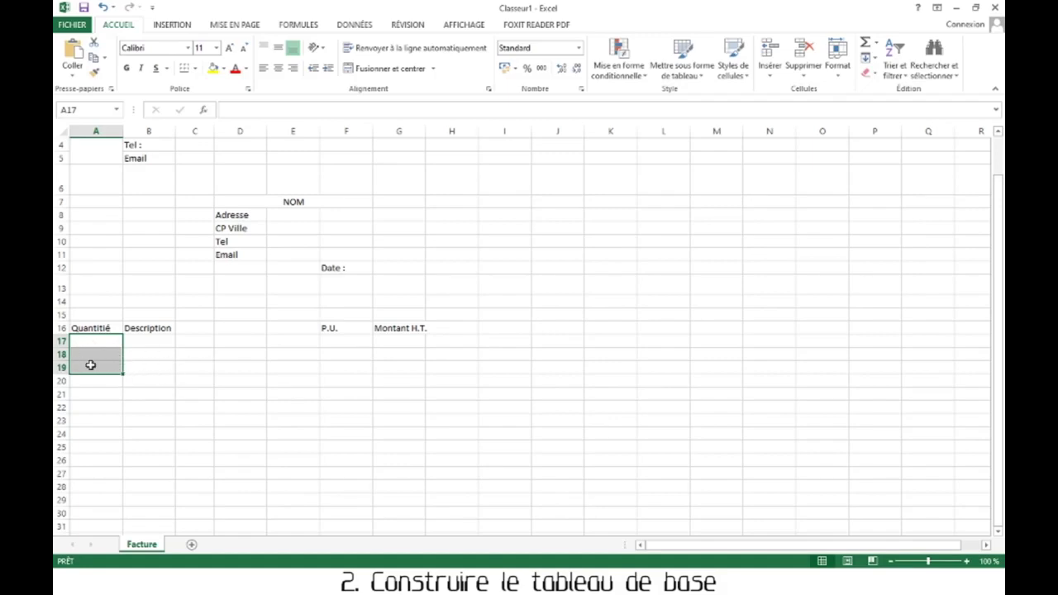
pyautogui.click(107, 339)
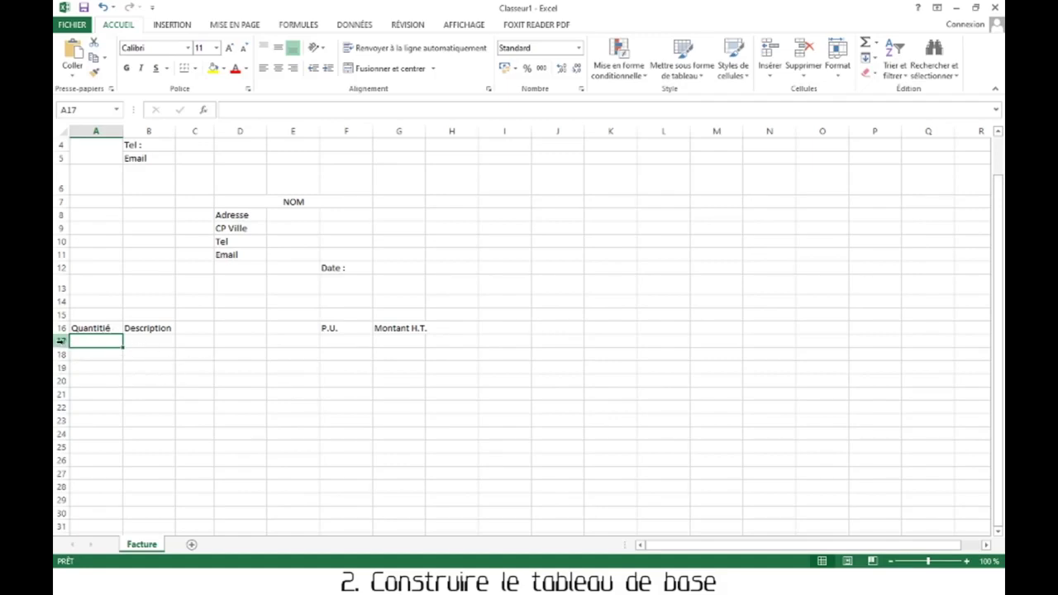
pyautogui.click(61, 341)
pyautogui.moveTo(60, 340); pyautogui.dragTo(61, 462)
pyautogui.moveTo(104, 345); pyautogui.dragTo(423, 367)
# Merge and center cells F20:G20 and enter "total H.U." in cell E20.
pyautogui.moveTo(351, 380); pyautogui.dragTo(401, 380)
pyautogui.click(388, 68)
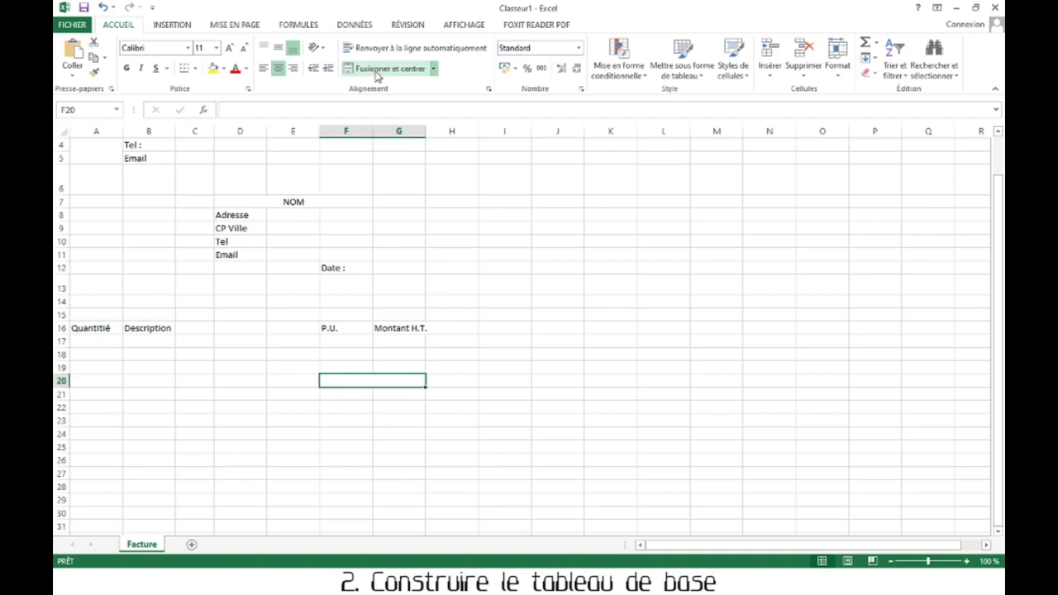
pyautogui.click(299, 381)
pyautogui.write('total H.U.')
pyautogui.press('Return')
# Merge and center cells A20:E20 and correct the label in the merged cell to "total H.T.".
pyautogui.moveTo(111, 383); pyautogui.dragTo(297, 381)
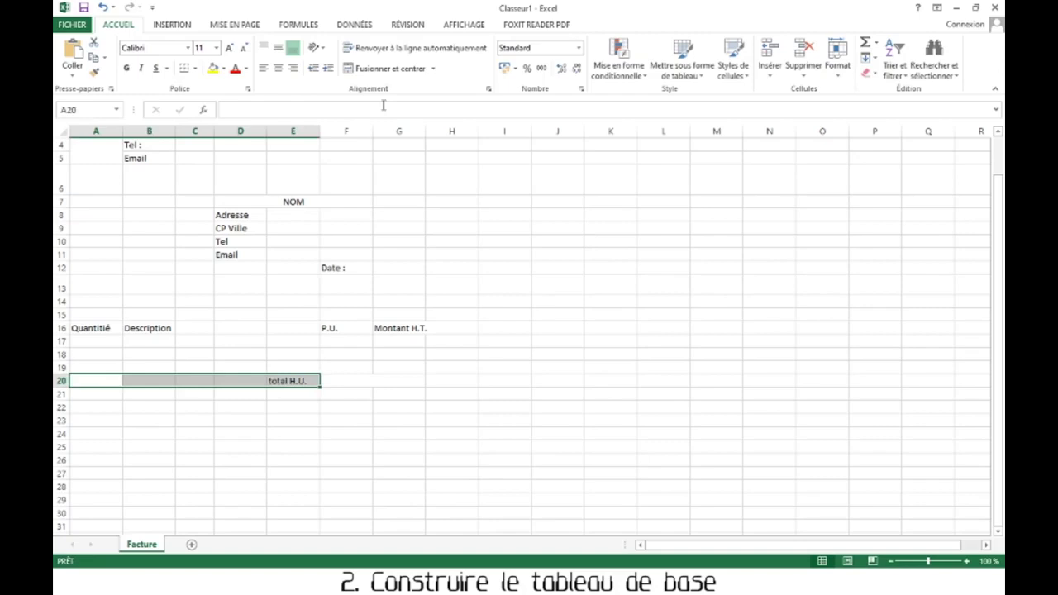
pyautogui.click(389, 68)
pyautogui.moveTo(109, 397); pyautogui.dragTo(302, 397)
pyautogui.click(299, 381)
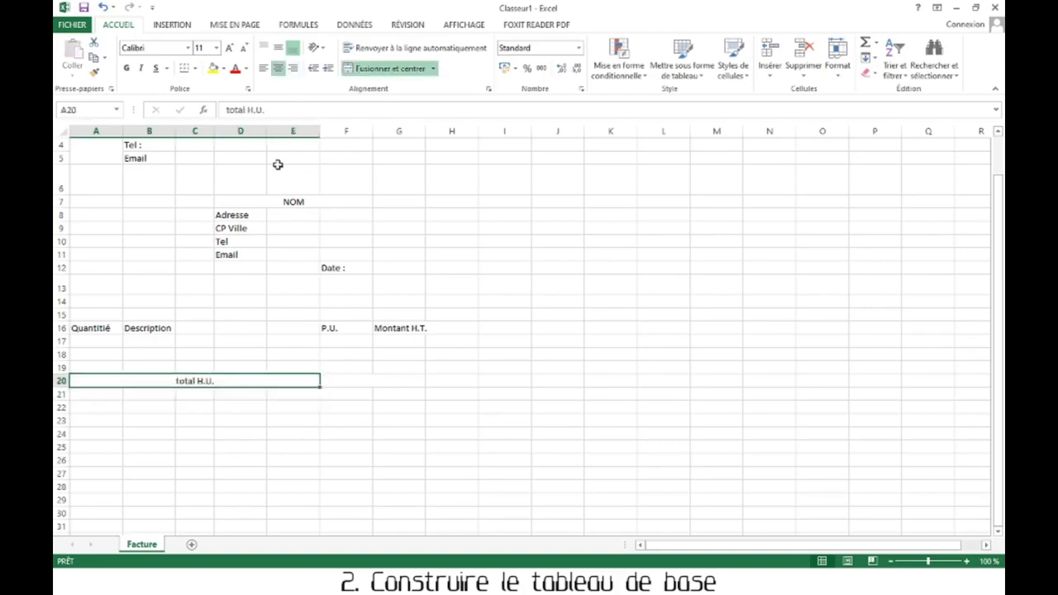
pyautogui.click(261, 109)
pyautogui.press('BackSpace')
pyautogui.write('T')
# Merge and center cells A21:E21 and enter "Frais de port" in the merged cell.
pyautogui.moveTo(108, 397); pyautogui.dragTo(288, 392)
pyautogui.click(380, 69)
pyautogui.write('Frais de port')
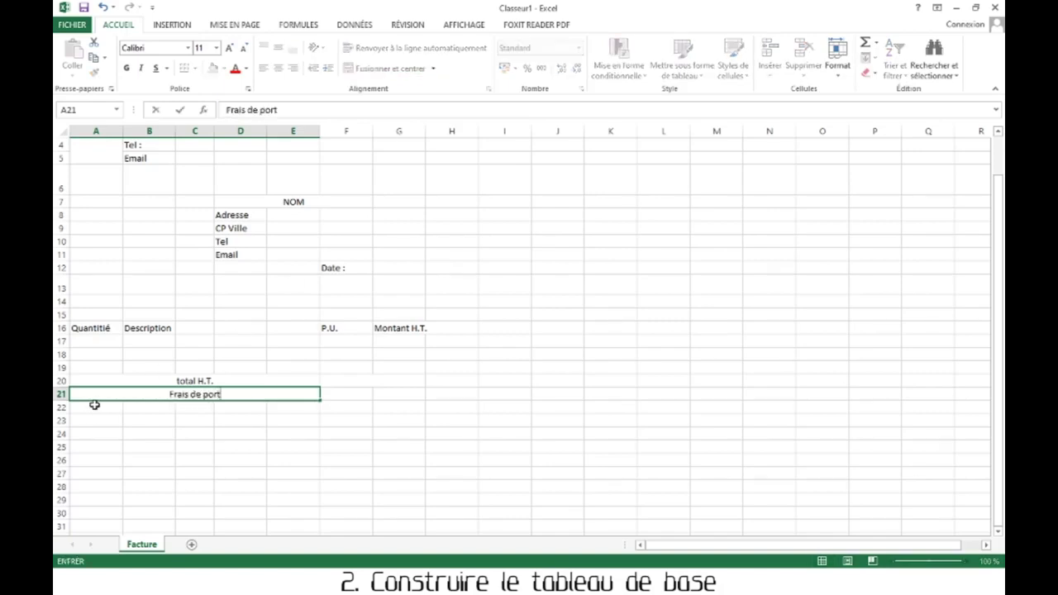
# Merge and center A22:E22 and A23:E23, and enter "T.V.A." and "Total T.T.C." in them respectively.
pyautogui.moveTo(94, 406); pyautogui.dragTo(306, 407)
pyautogui.click(367, 71)
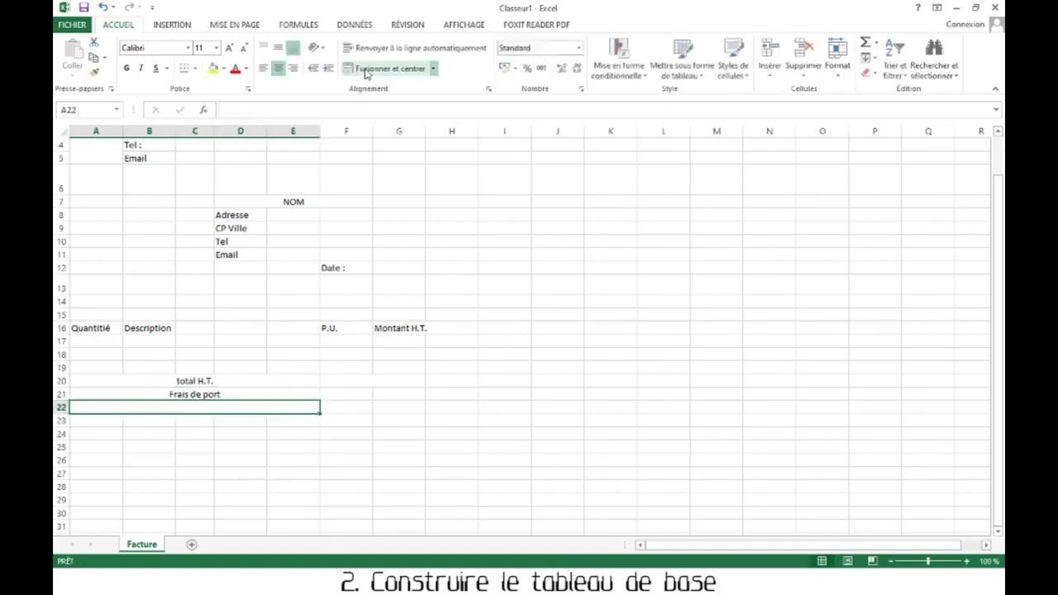
pyautogui.write('T.V.A.')
pyautogui.moveTo(99, 419); pyautogui.dragTo(310, 420)
pyautogui.click(405, 71)
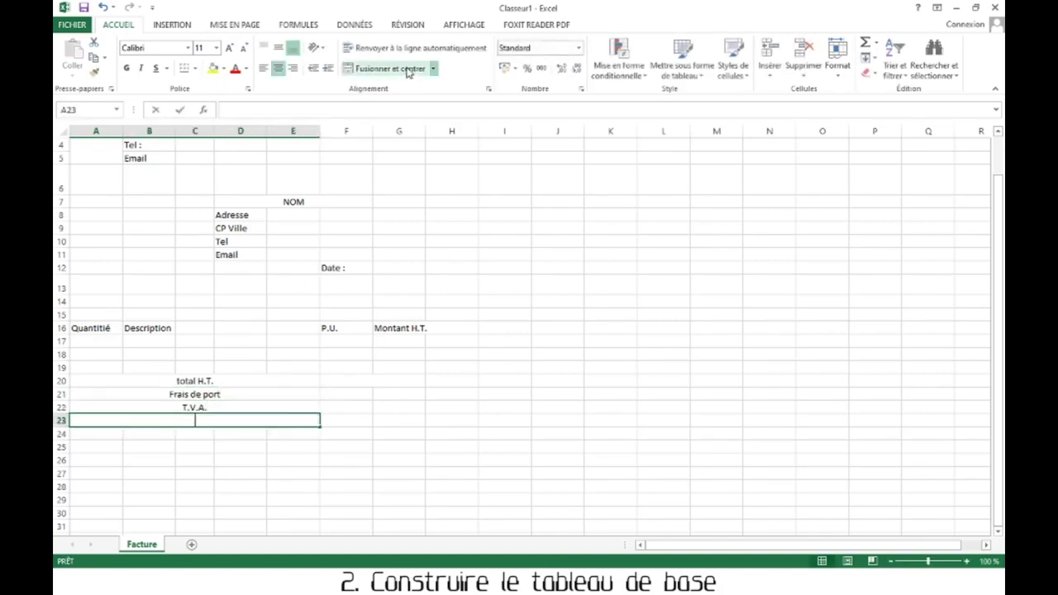
pyautogui.write('Total T.T.C.')
# Merge and center the F and G cells separately in each of rows 21, 22 and 23.
pyautogui.moveTo(358, 393); pyautogui.dragTo(396, 422)
pyautogui.click(391, 70)
pyautogui.click(395, 72)
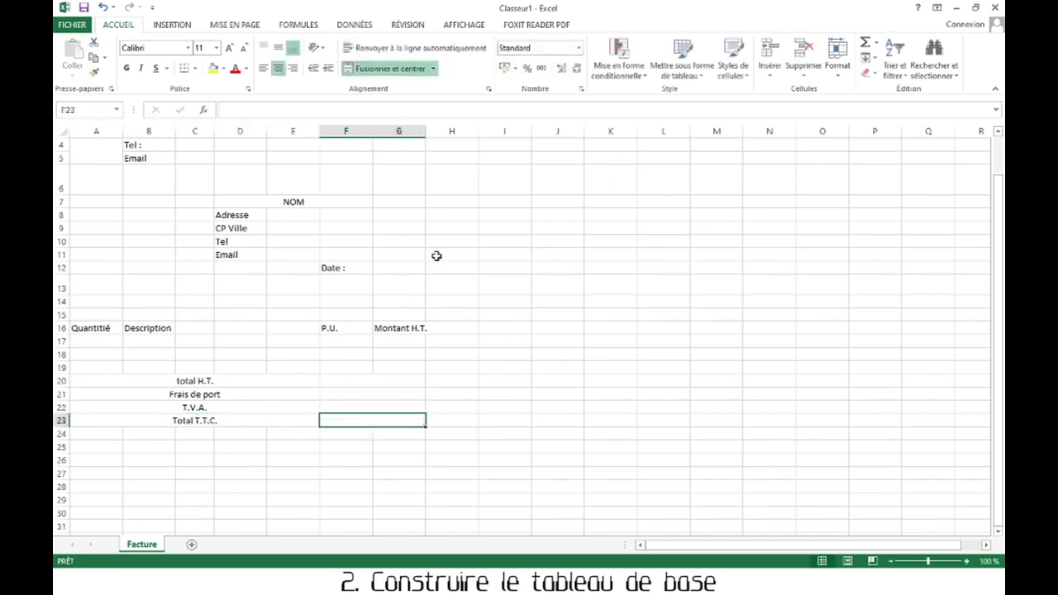
pyautogui.scroll(1, 435, 256)
pyautogui.click(398, 486)
# Merge and center A14:G14 and A15:G15, and enter "Facture n°" and "Intitulé" in them respectively.
pyautogui.moveTo(102, 356); pyautogui.dragTo(399, 342)
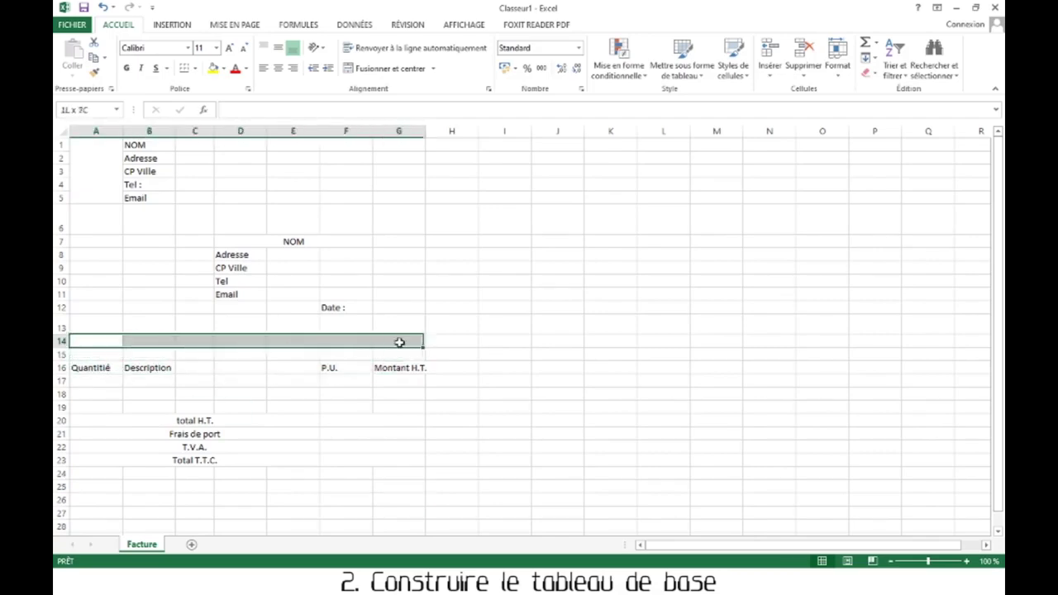
pyautogui.click(409, 70)
pyautogui.write('Fa')
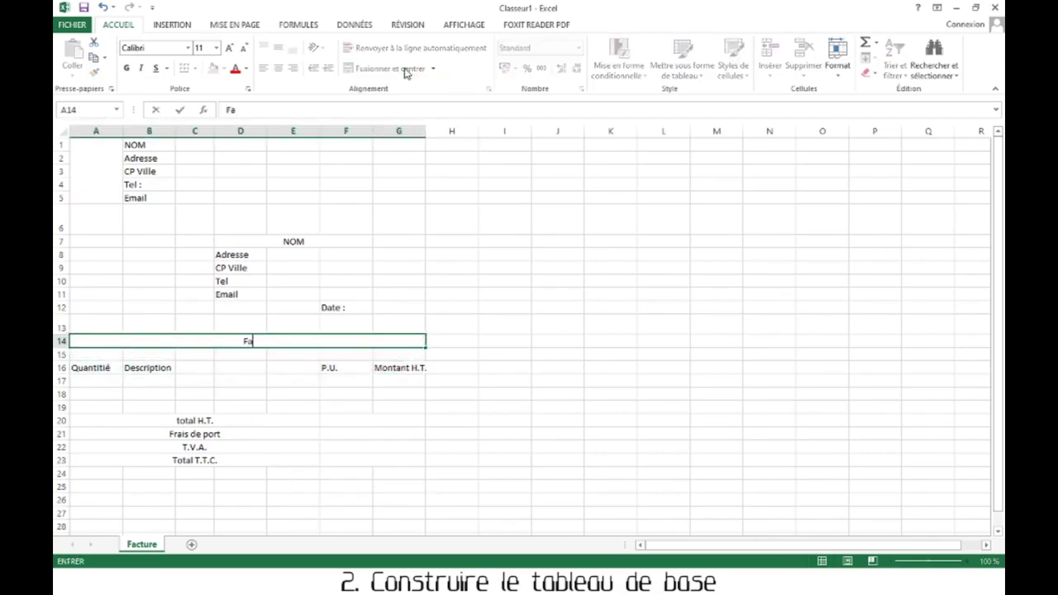
pyautogui.write('cture n°')
pyautogui.moveTo(108, 354); pyautogui.dragTo(402, 353)
pyautogui.click(389, 68)
pyautogui.write('Intitulé')
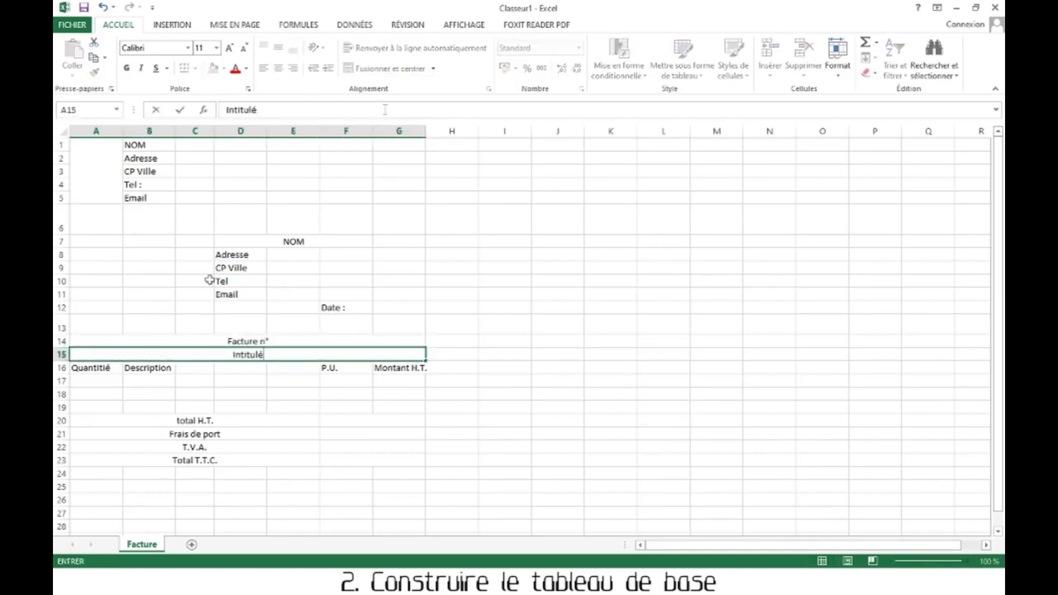
# Insert an empty row above the item column headers in row 16.
pyautogui.rightClick(61, 368)
pyautogui.click(98, 459)
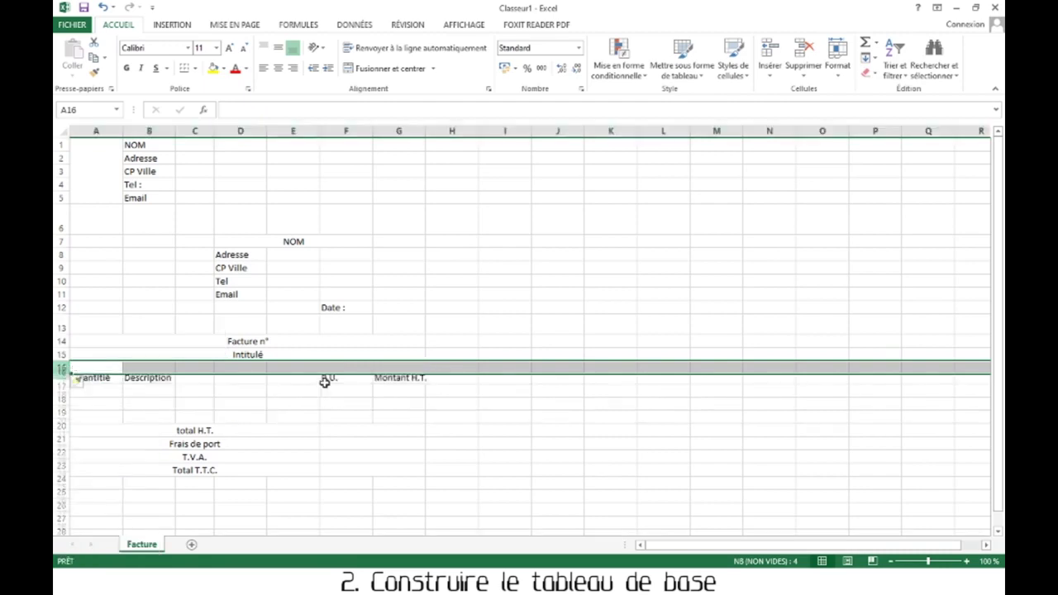
pyautogui.click(229, 369)
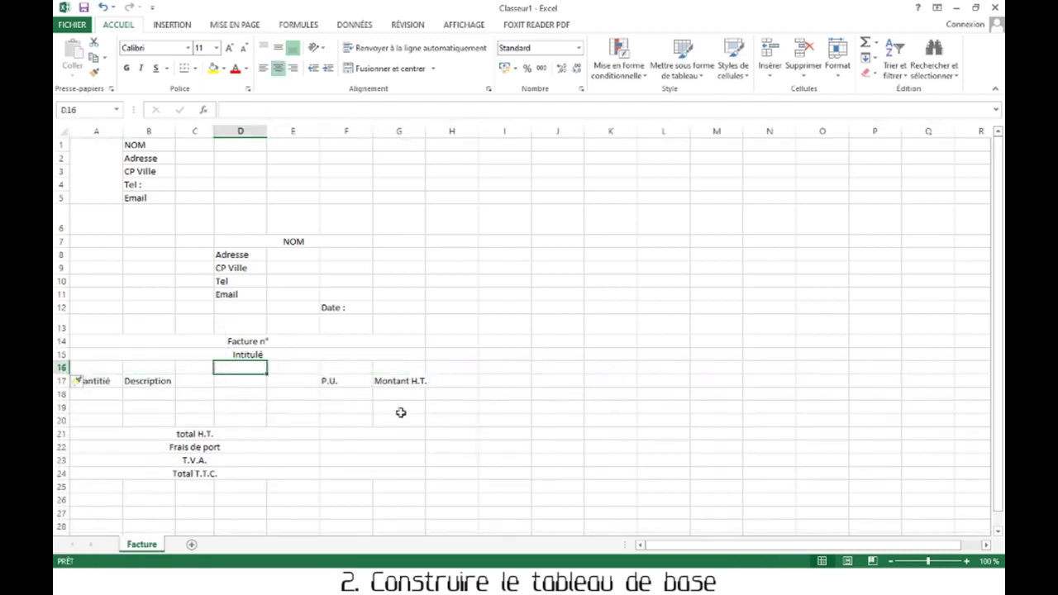
pyautogui.click(417, 434)
pyautogui.scroll(-5, 438, 447)
pyautogui.scroll(5, 436, 447)
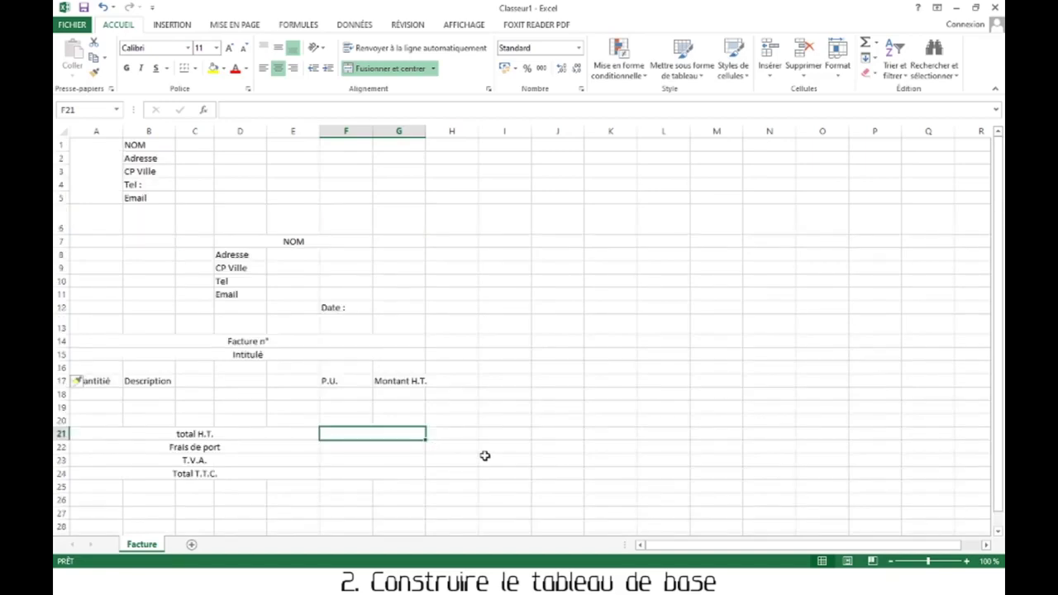
# Apply outside borders around the customer details block D7:G11.
pyautogui.moveTo(96, 145); pyautogui.dragTo(149, 197)
pyautogui.moveTo(248, 239); pyautogui.dragTo(410, 291)
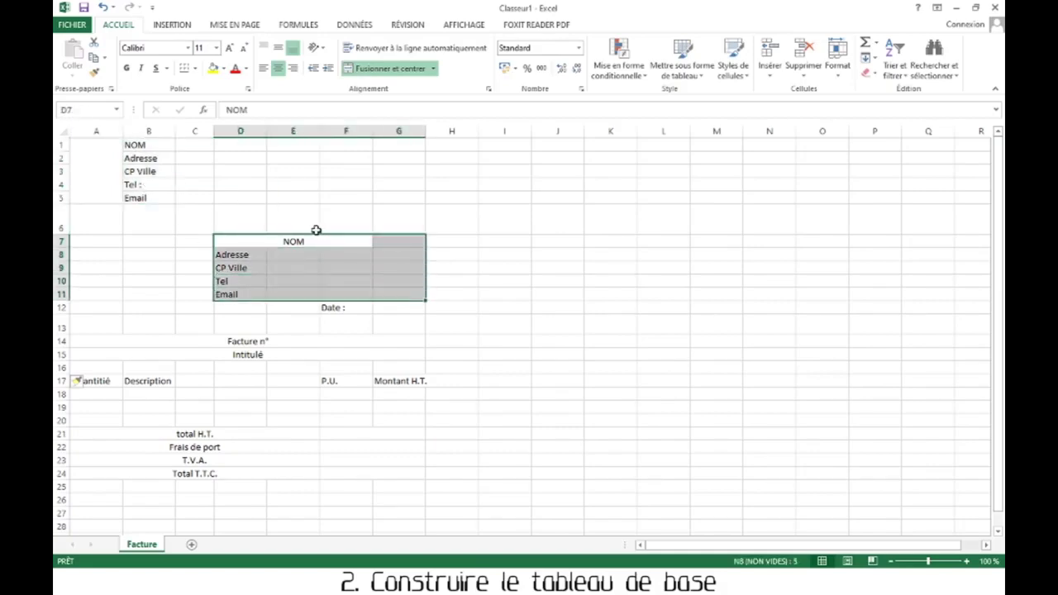
pyautogui.click(196, 69)
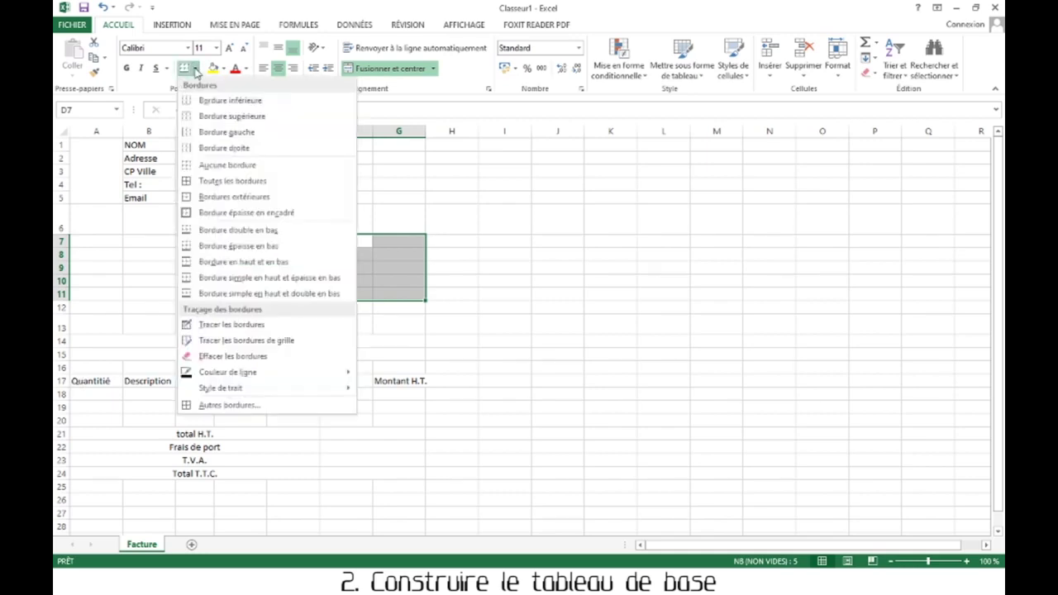
pyautogui.click(235, 200)
pyautogui.click(409, 280)
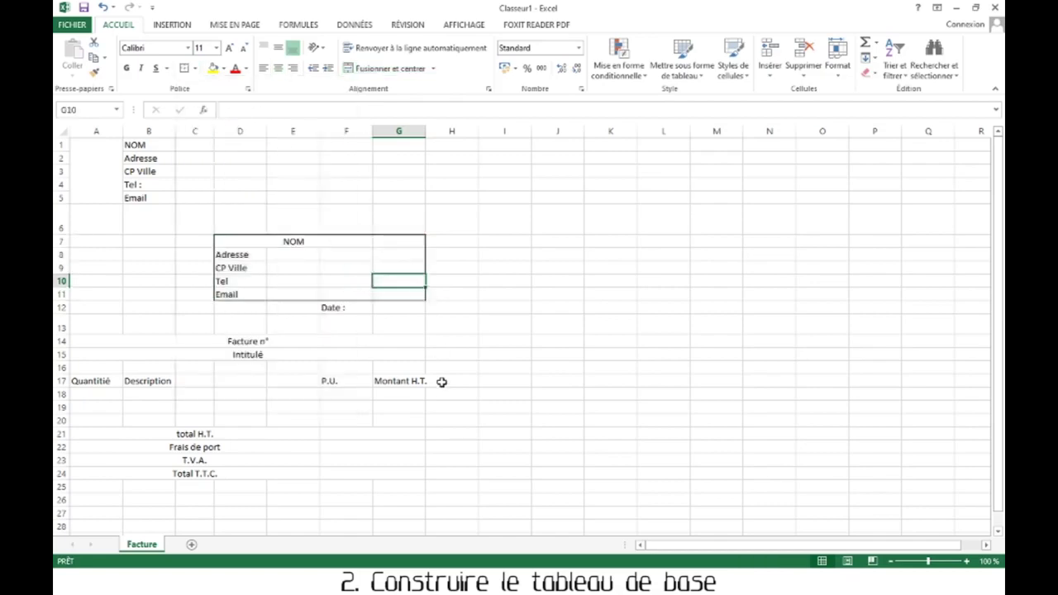
# Apply all borders to the item table A17:G20 and the total amount cells F21:G24.
pyautogui.click(346, 307)
pyautogui.scroll(-2, 248, 314)
pyautogui.moveTo(90, 283); pyautogui.dragTo(398, 308)
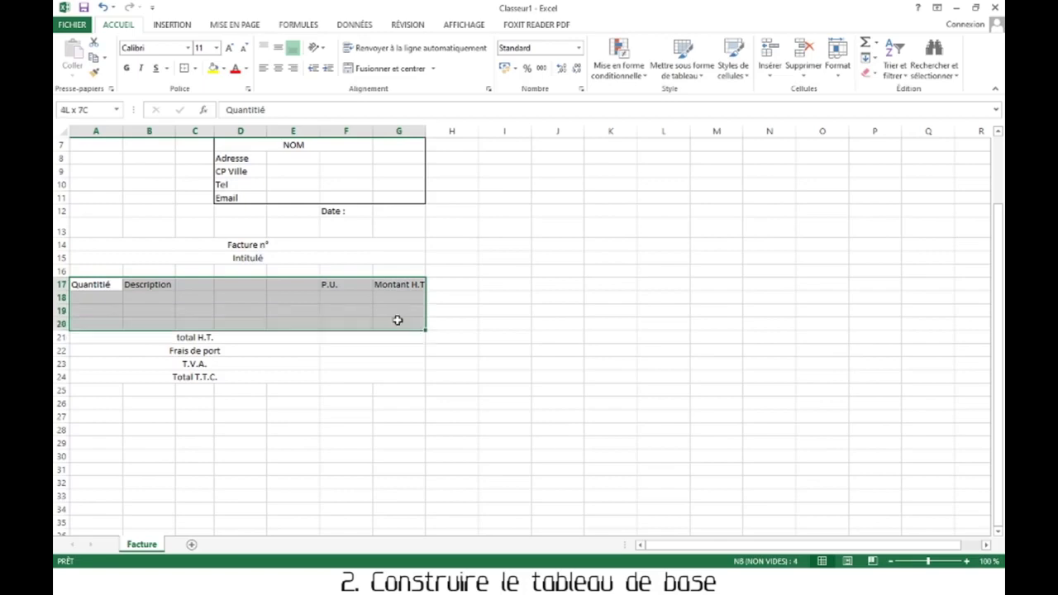
pyautogui.moveTo(347, 341); pyautogui.dragTo(360, 377)
pyautogui.click(193, 68)
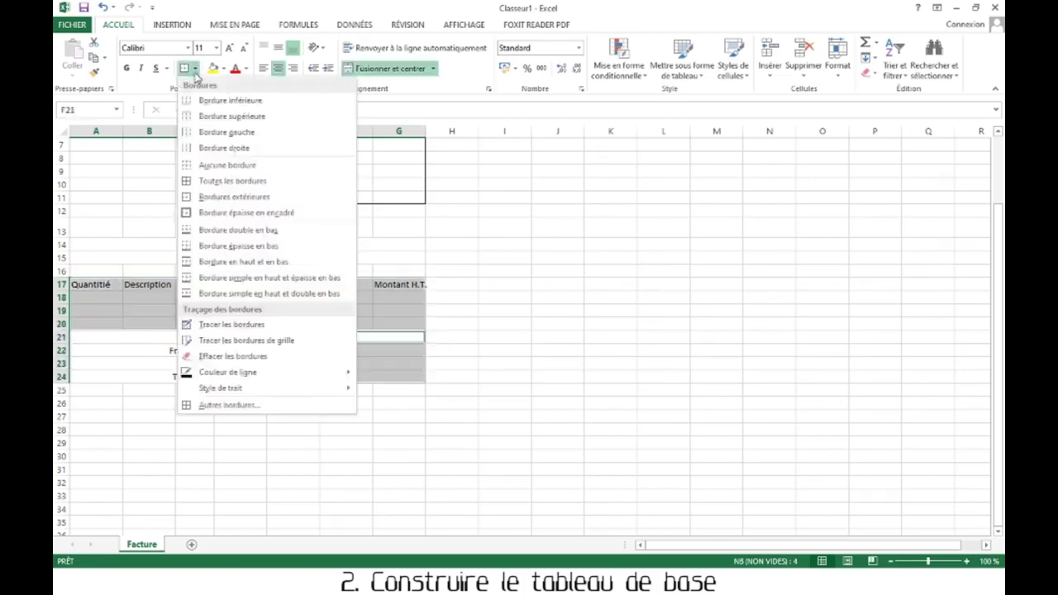
pyautogui.click(246, 180)
pyautogui.click(305, 303)
# Merge and center columns B to E separately in each of rows 17 to 20 for the Description column.
pyautogui.moveTo(144, 284); pyautogui.dragTo(291, 281)
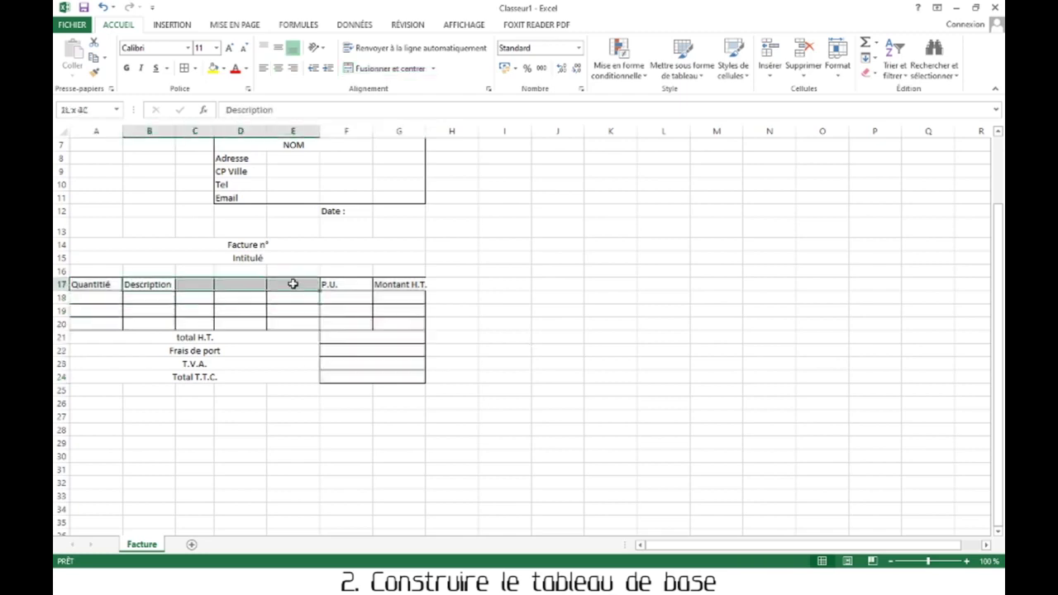
pyautogui.click(399, 74)
pyautogui.moveTo(158, 298); pyautogui.dragTo(288, 298)
pyautogui.click(385, 71)
pyautogui.moveTo(168, 312); pyautogui.dragTo(286, 312)
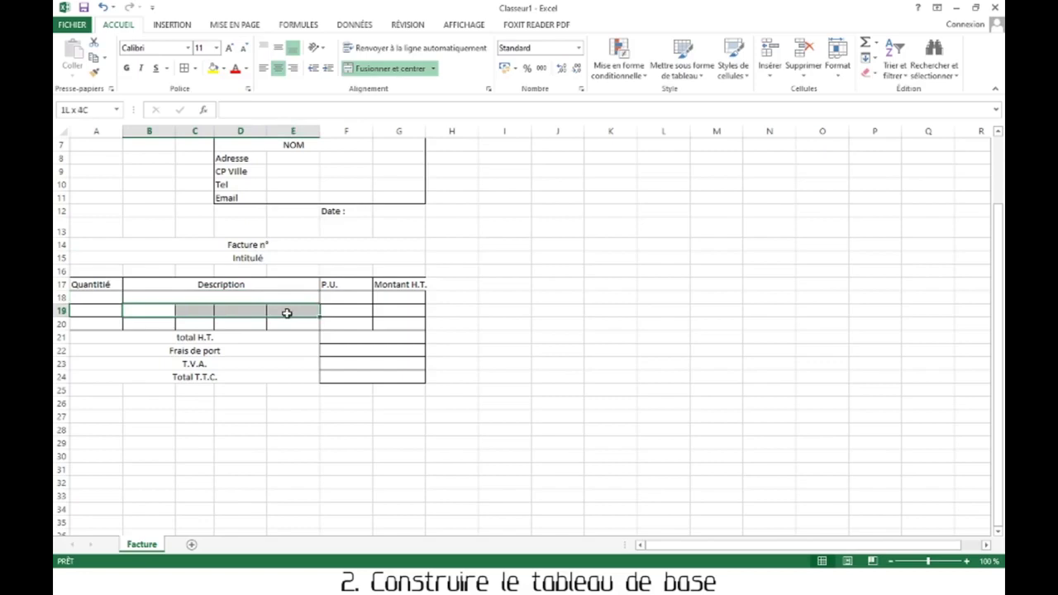
pyautogui.click(389, 68)
pyautogui.moveTo(158, 327); pyautogui.dragTo(278, 323)
pyautogui.click(385, 69)
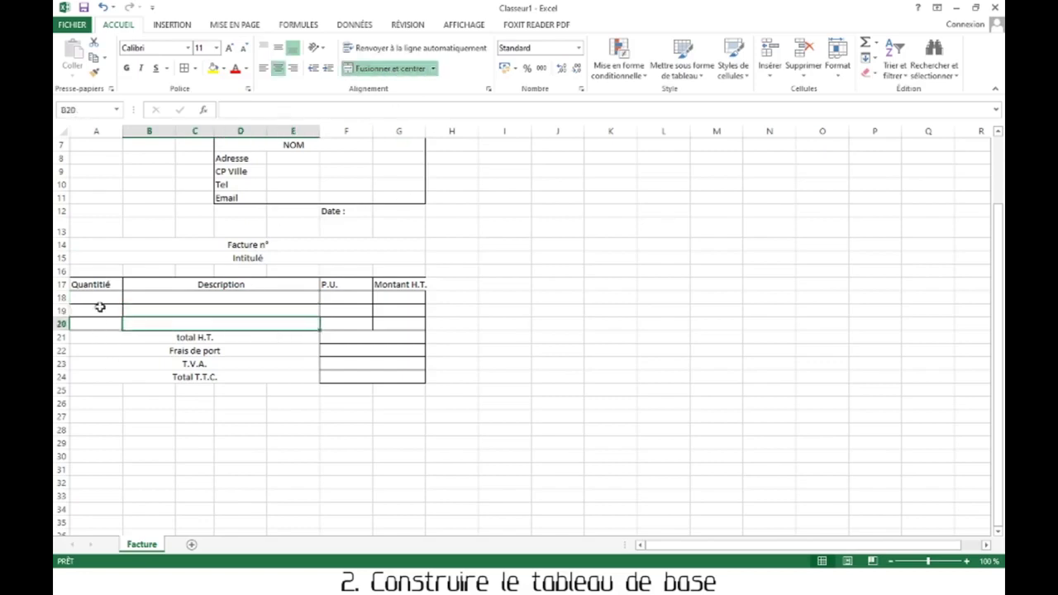
# Autofit the widths of columns A and F, and widen columns F and G to fit the "Montant H.T." header.
pyautogui.click(97, 300)
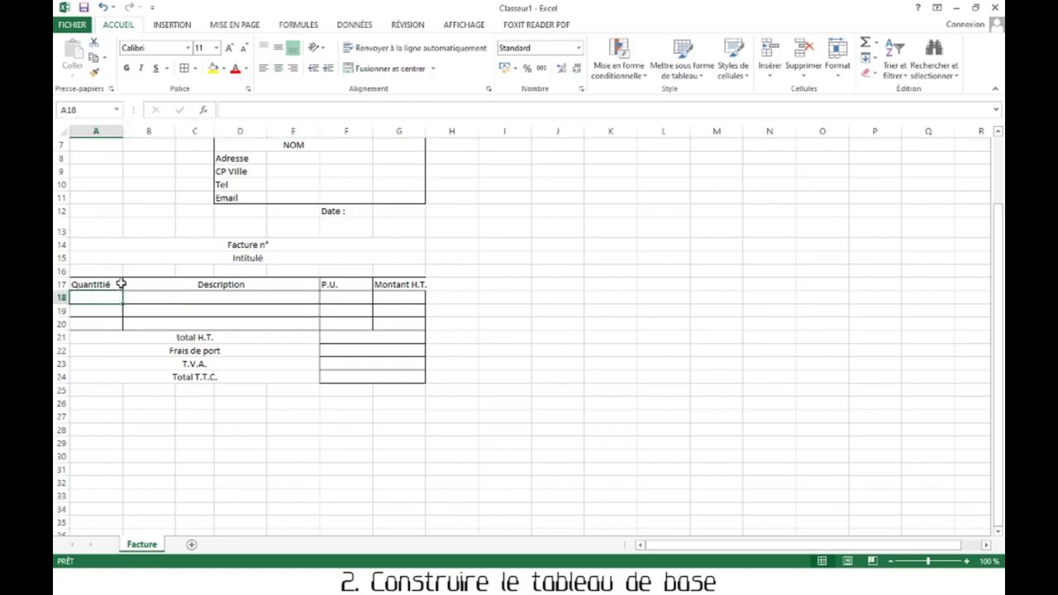
pyautogui.doubleClick(123, 131)
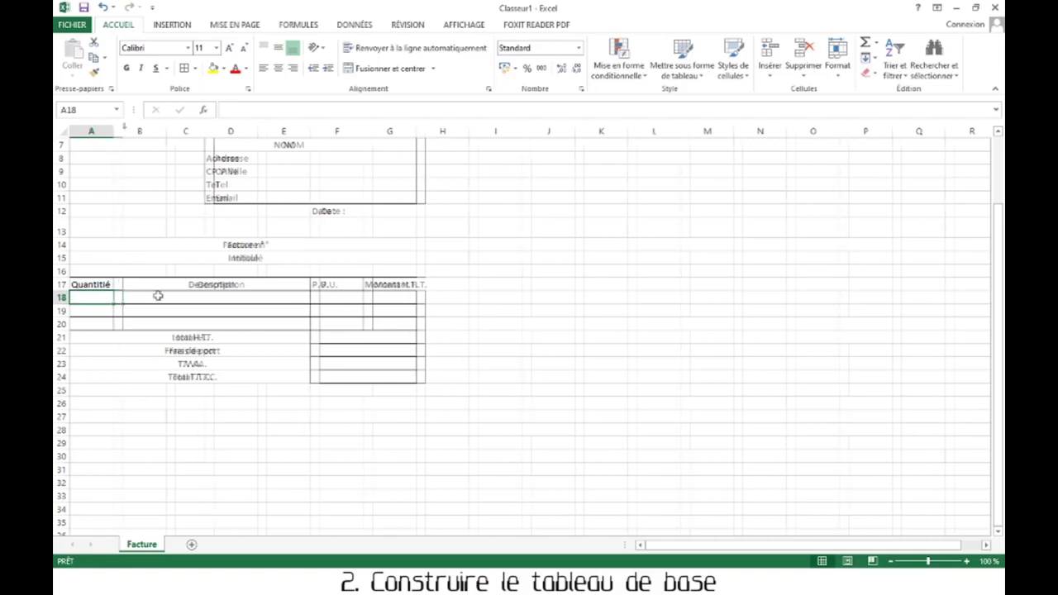
pyautogui.click(147, 300)
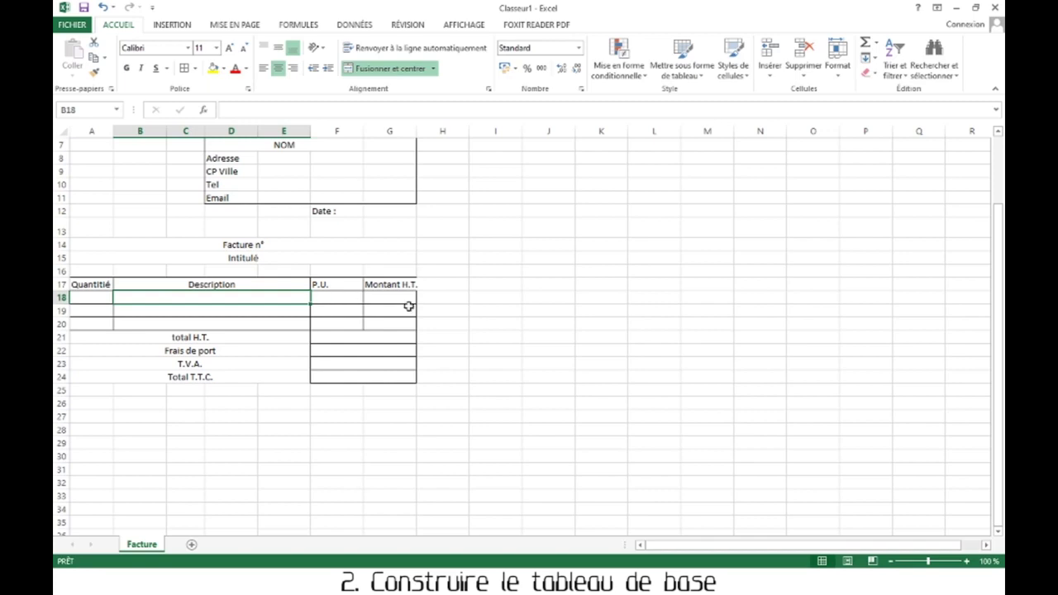
pyautogui.doubleClick(363, 130)
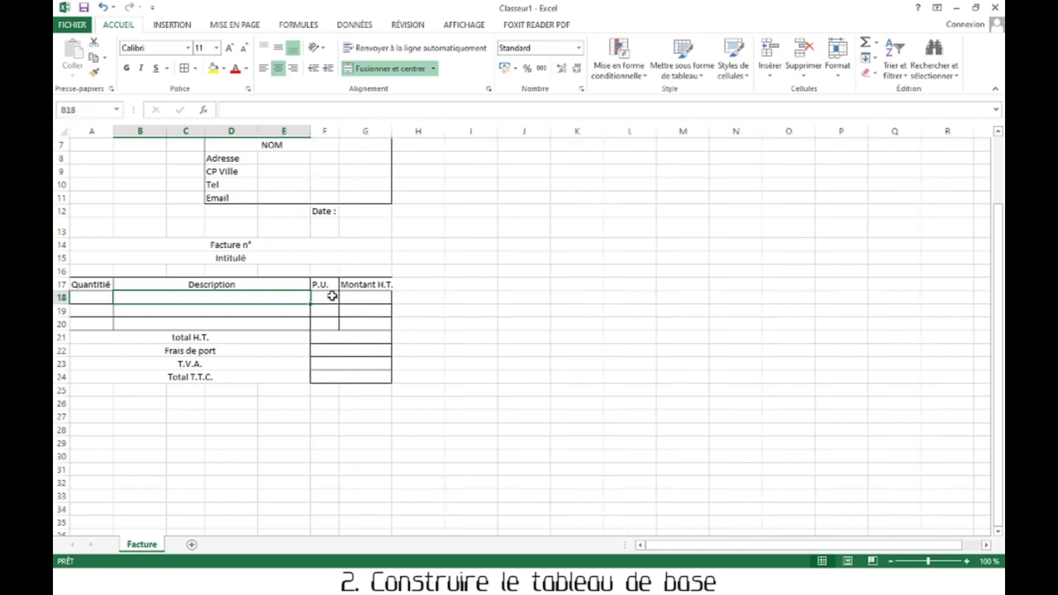
pyautogui.moveTo(338, 129); pyautogui.dragTo(410, 130)
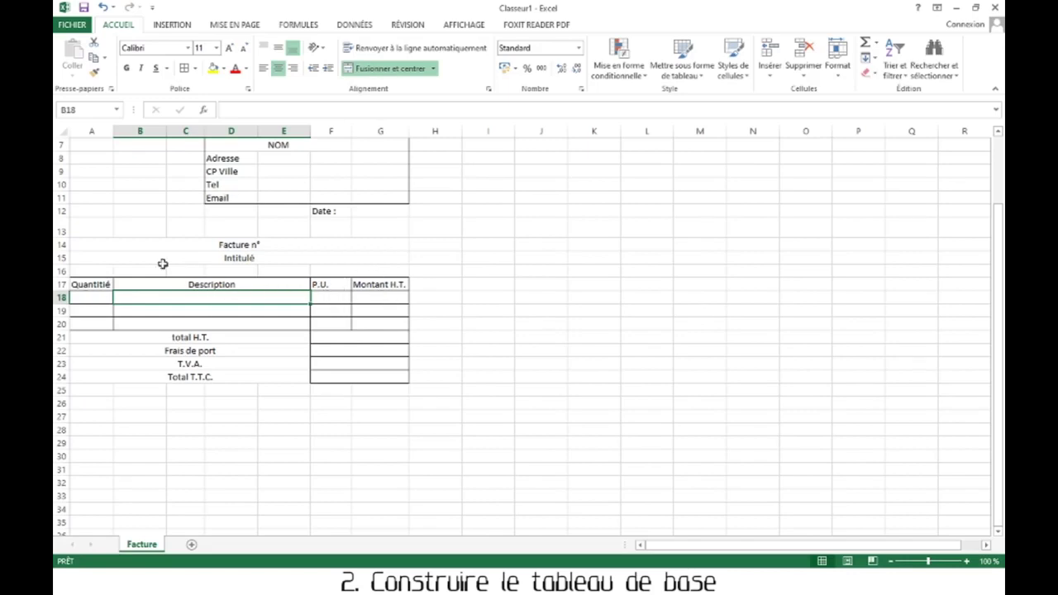
pyautogui.moveTo(331, 131); pyautogui.dragTo(355, 132)
pyautogui.rightClick(337, 134)
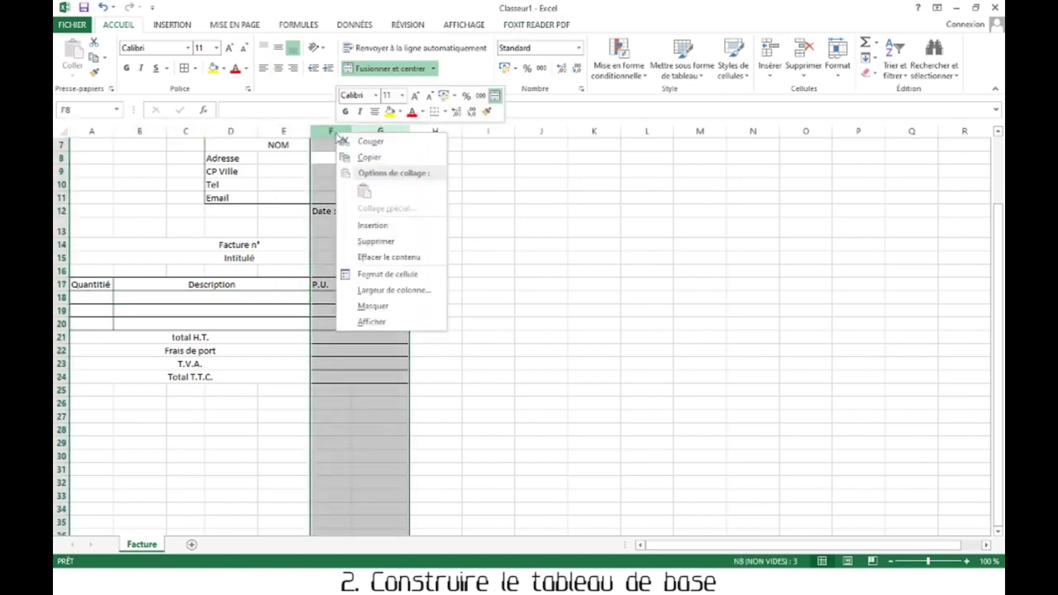
pyautogui.click(419, 290)
pyautogui.press('Return')
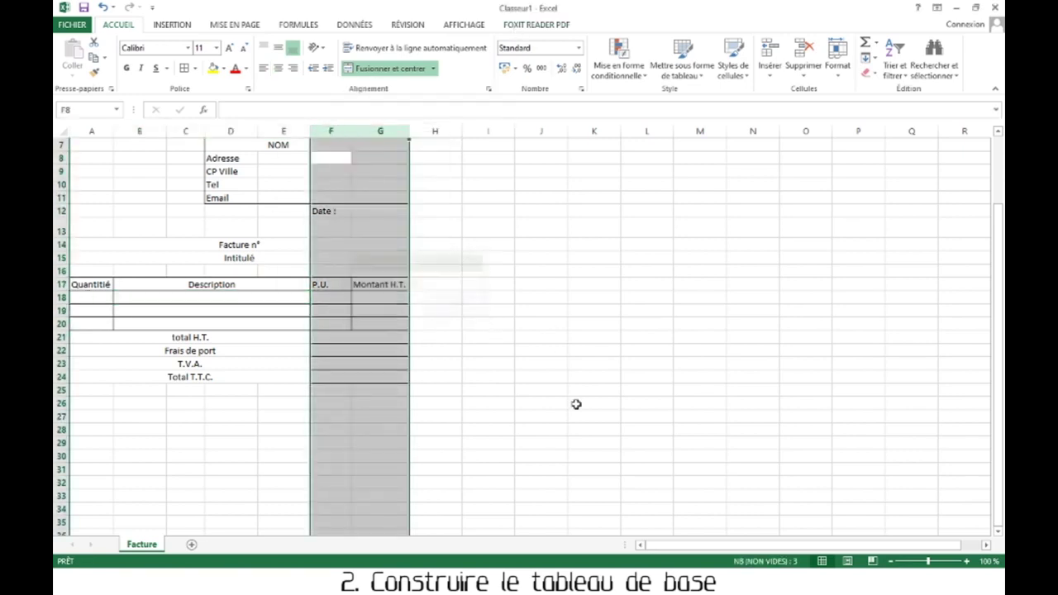
pyautogui.click(380, 324)
pyautogui.scroll(2, 442, 362)
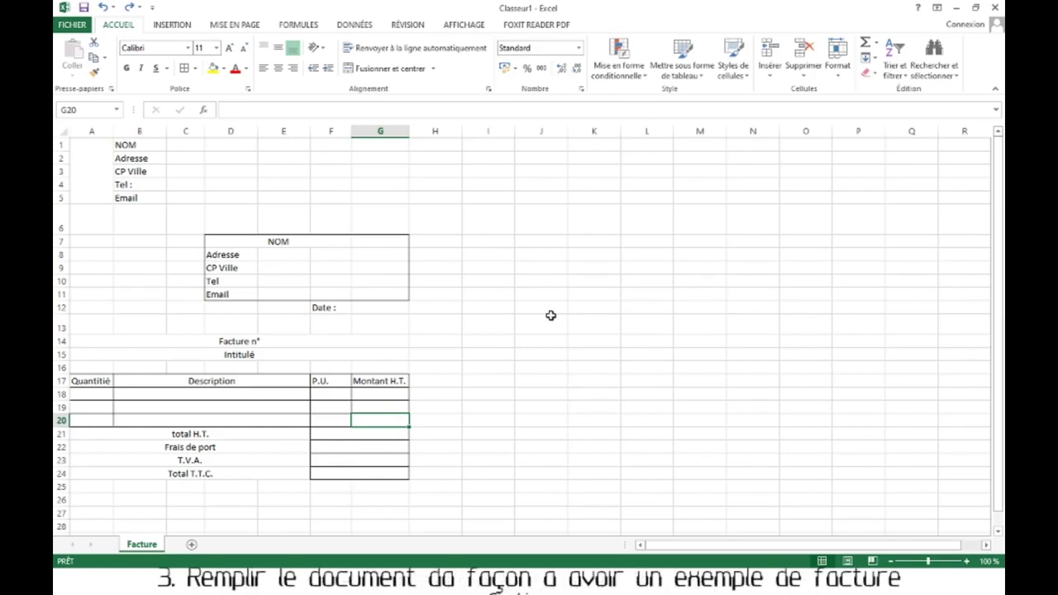
# Insert the round leaf logo picture from cell A1 and crop its margins to about 14.18 cm high by 14.42 cm wide.
pyautogui.click(92, 179)
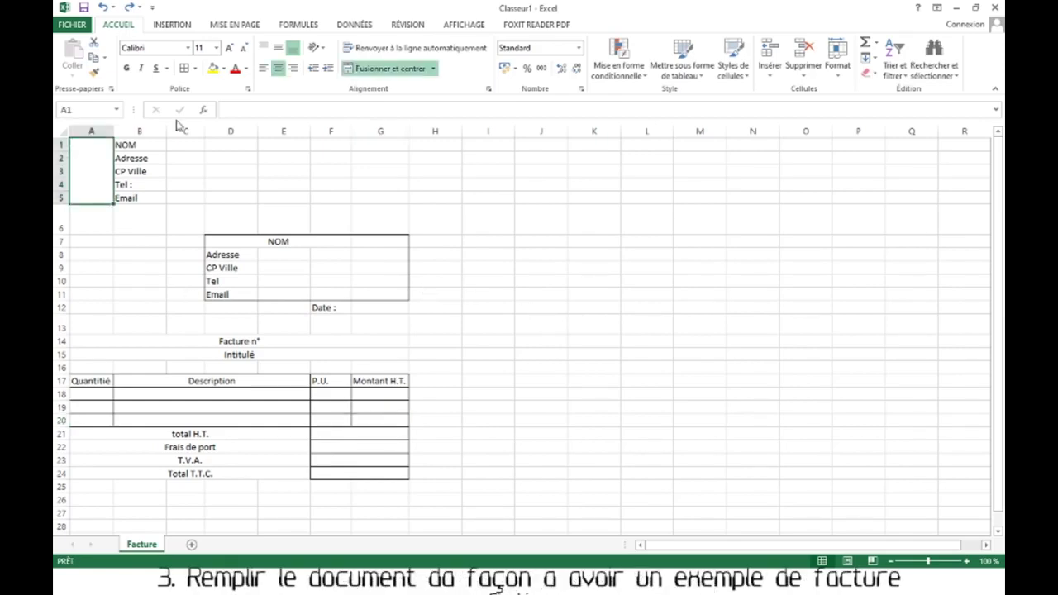
pyautogui.click(172, 24)
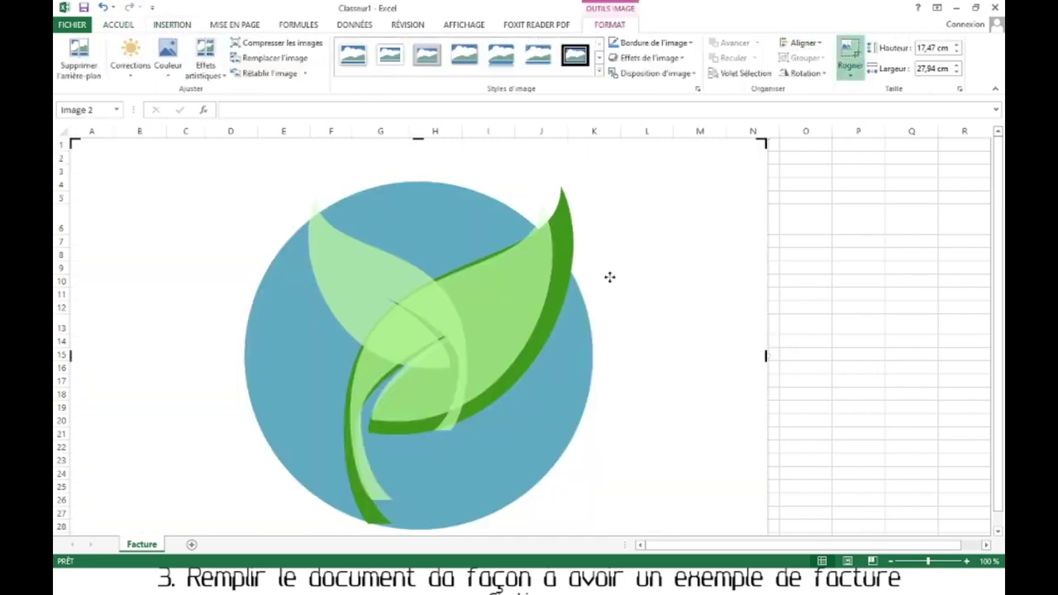
pyautogui.moveTo(420, 150); pyautogui.dragTo(424, 178)
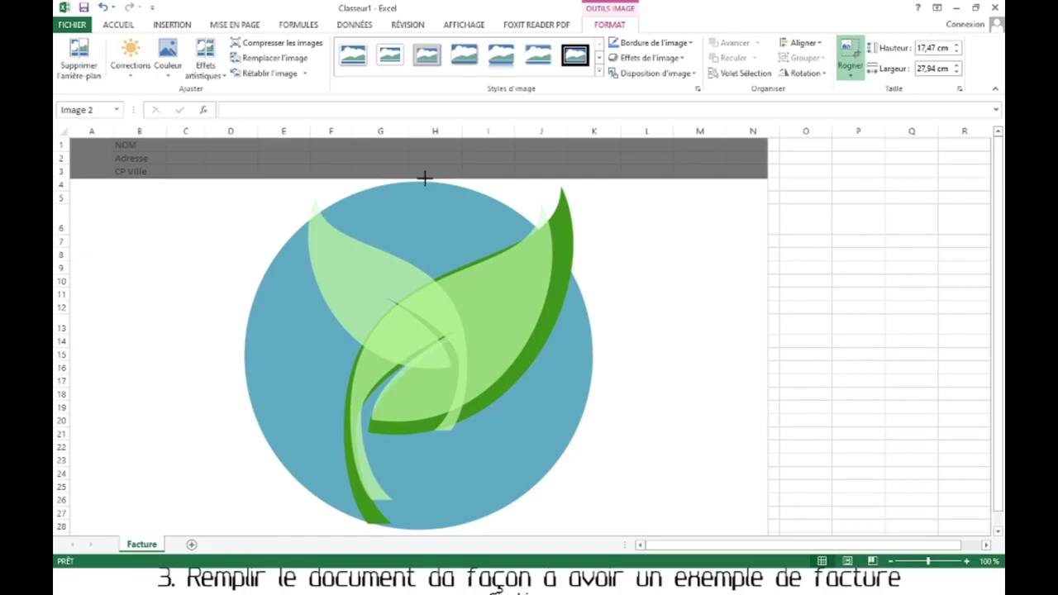
pyautogui.scroll(-3, 717, 421)
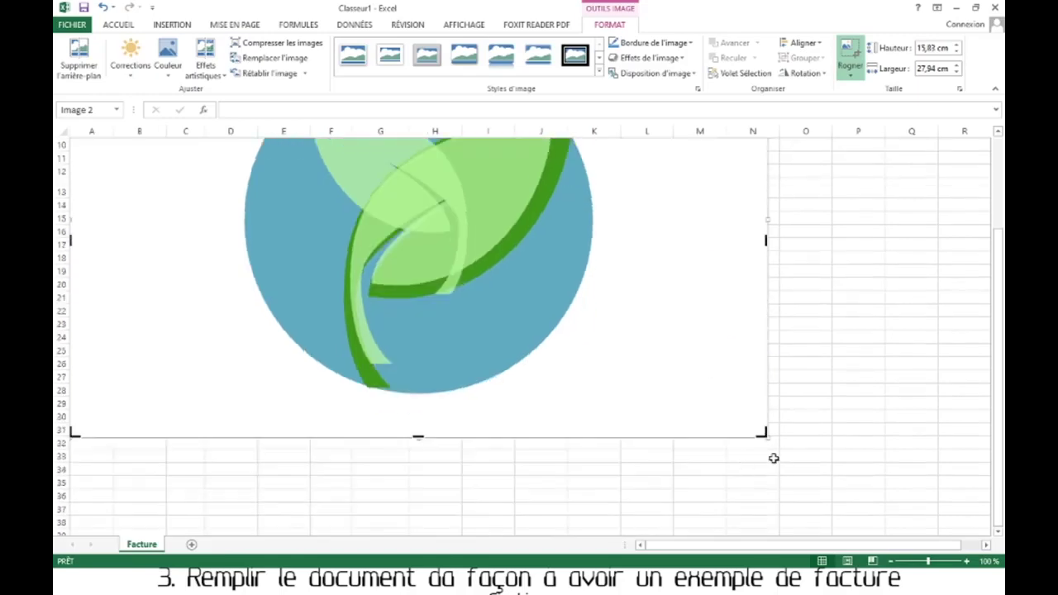
pyautogui.moveTo(418, 437); pyautogui.dragTo(430, 396)
pyautogui.scroll(2, 637, 355)
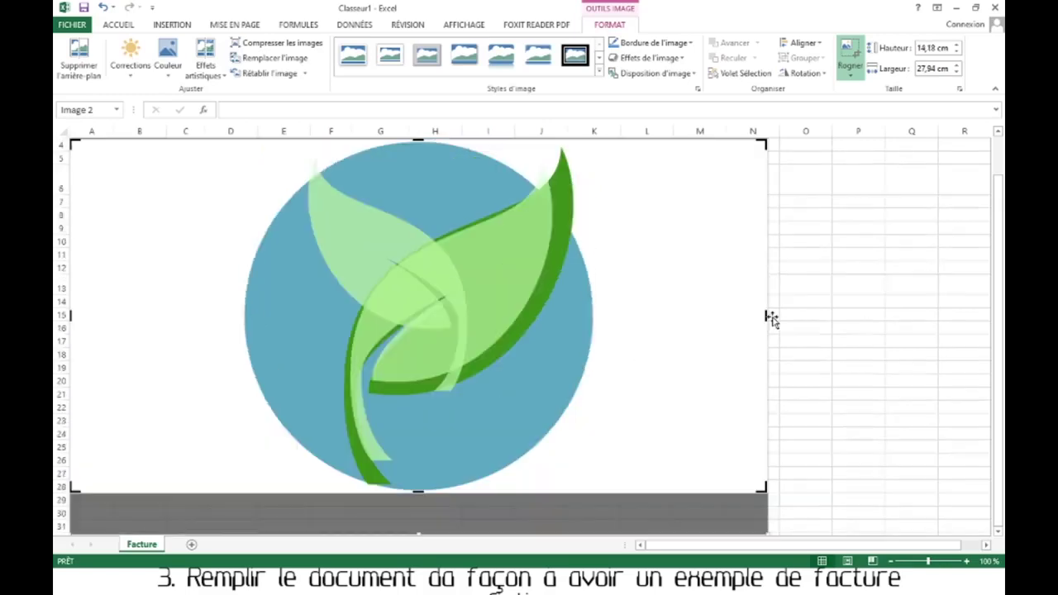
pyautogui.moveTo(765, 314); pyautogui.dragTo(596, 314)
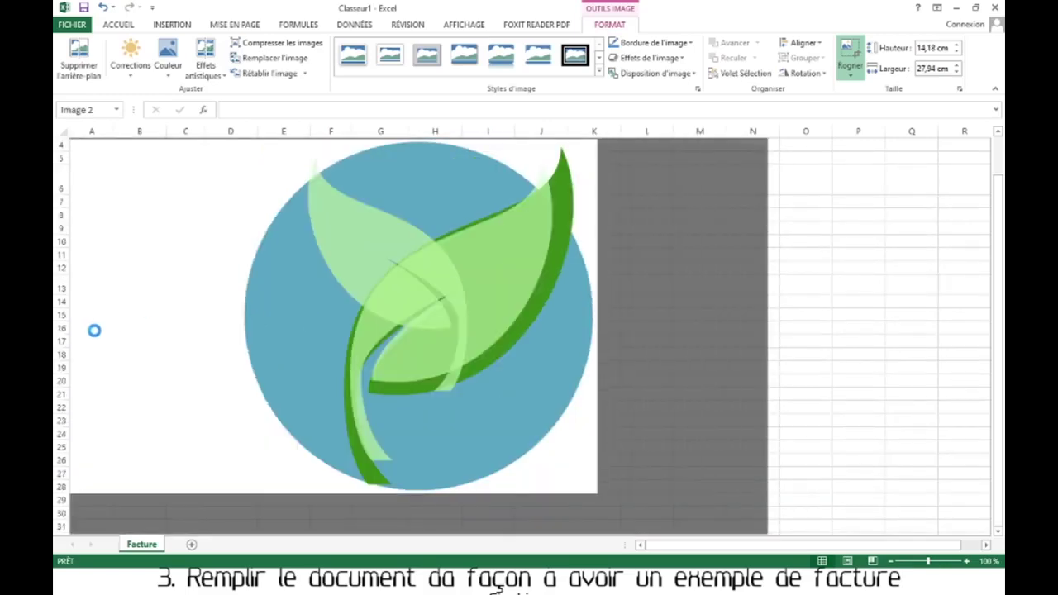
pyautogui.moveTo(72, 314); pyautogui.dragTo(238, 314)
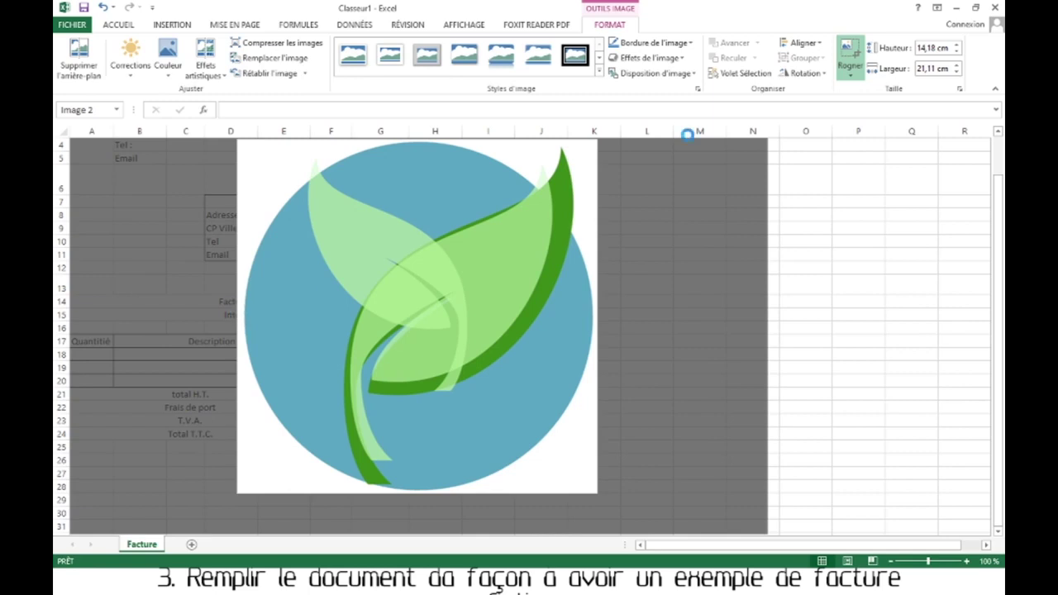
pyautogui.click(851, 52)
# Remove the logo's white background, extending the kept area to the whole picture and marking the pale leaf's tip to keep.
pyautogui.click(79, 58)
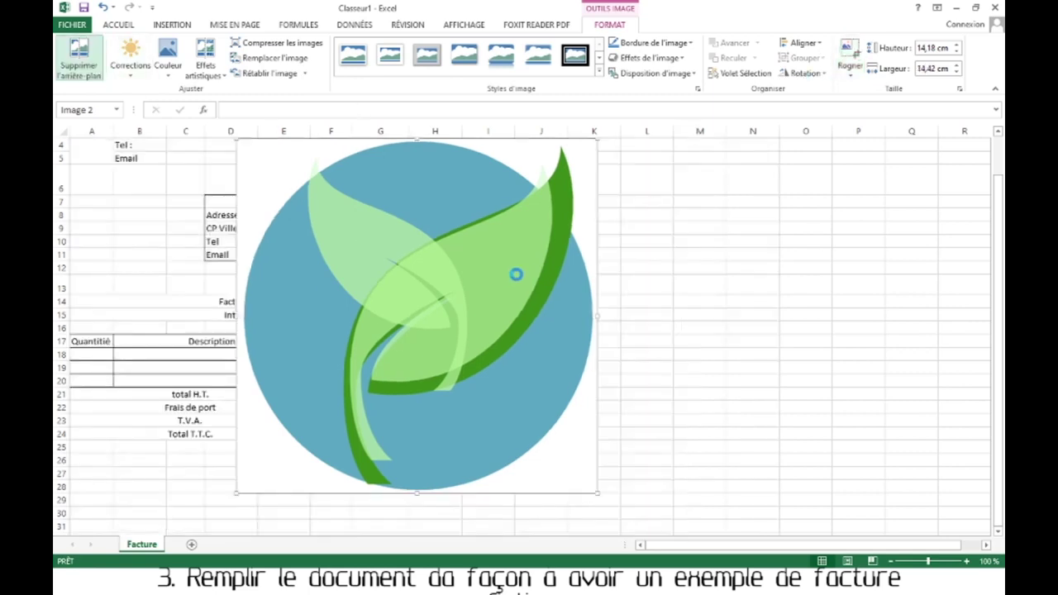
pyautogui.moveTo(271, 174); pyautogui.dragTo(238, 177)
pyautogui.moveTo(562, 459); pyautogui.dragTo(597, 493)
pyautogui.click(89, 65)
pyautogui.click(314, 165)
pyautogui.click(338, 65)
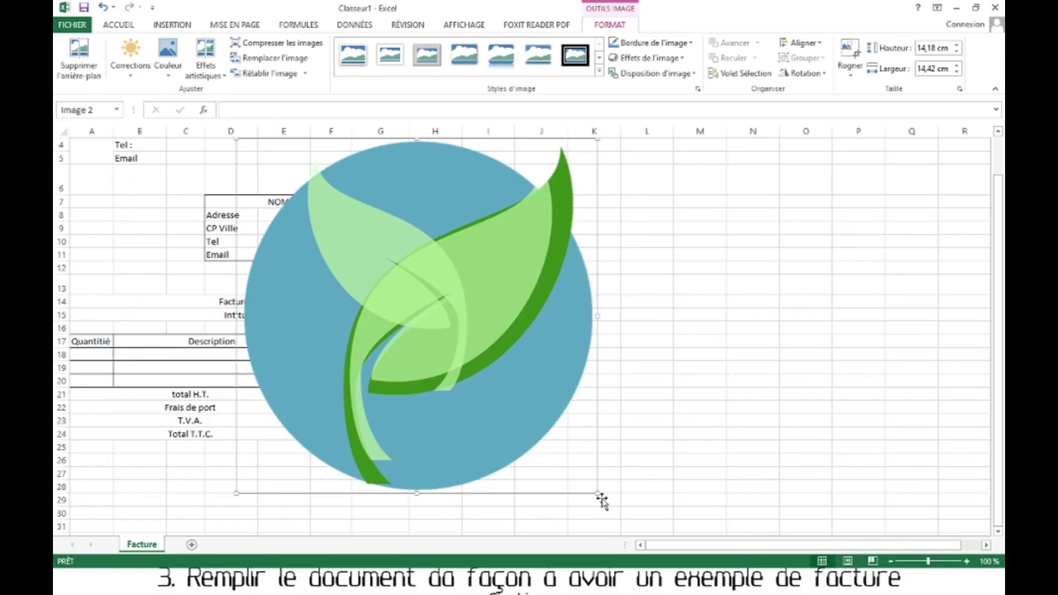
# Shrink the logo to about 4.15 cm high by 4.22 cm wide and move it over cell A1.
pyautogui.moveTo(598, 493); pyautogui.dragTo(343, 275)
pyautogui.moveTo(297, 218); pyautogui.dragTo(131, 184)
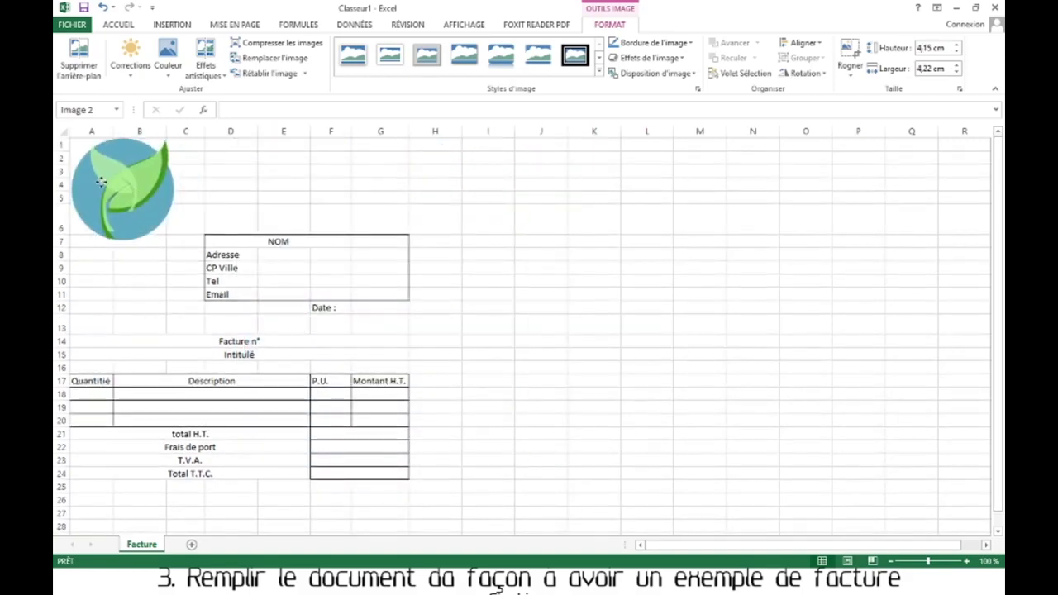
# Resize the logo so it spans rows 1 to 5 from cell A1, and narrow column B to just past the logo's edge.
pyautogui.moveTo(173, 243); pyautogui.dragTo(190, 165)
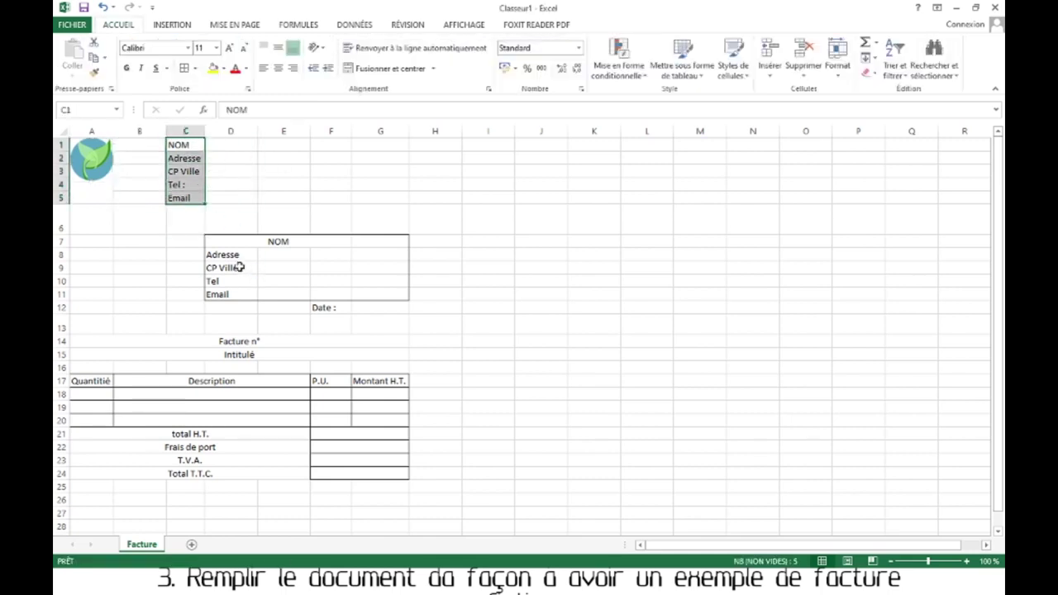
pyautogui.click(97, 159)
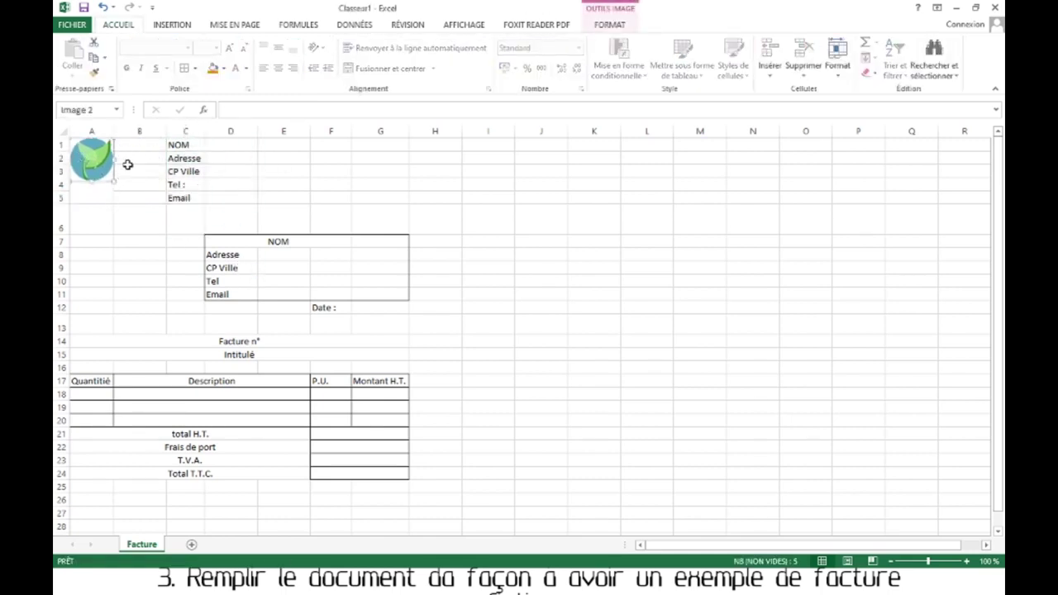
pyautogui.moveTo(113, 180); pyautogui.dragTo(137, 204)
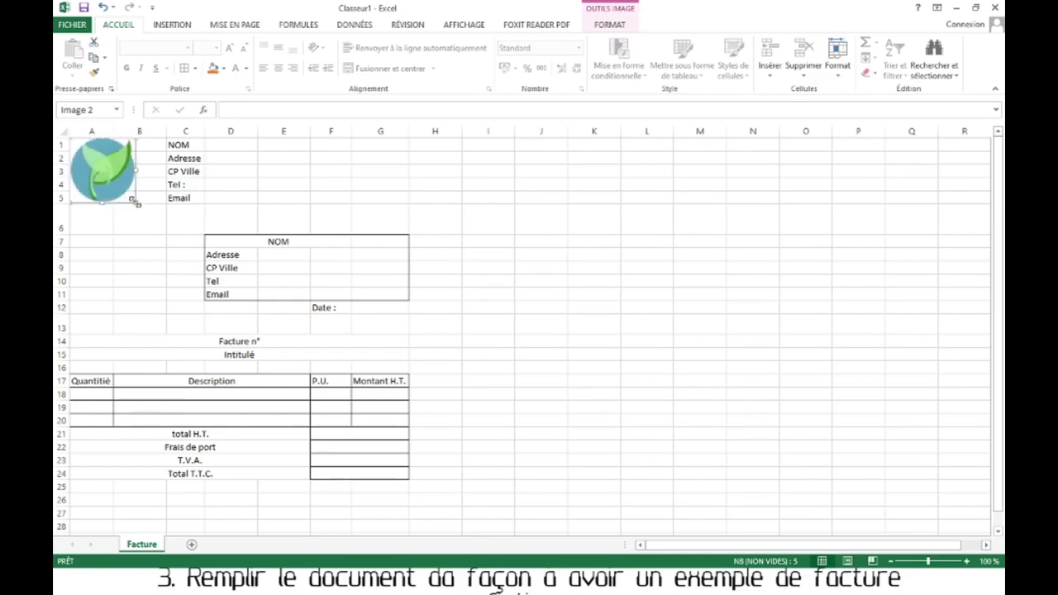
pyautogui.moveTo(166, 132); pyautogui.dragTo(139, 132)
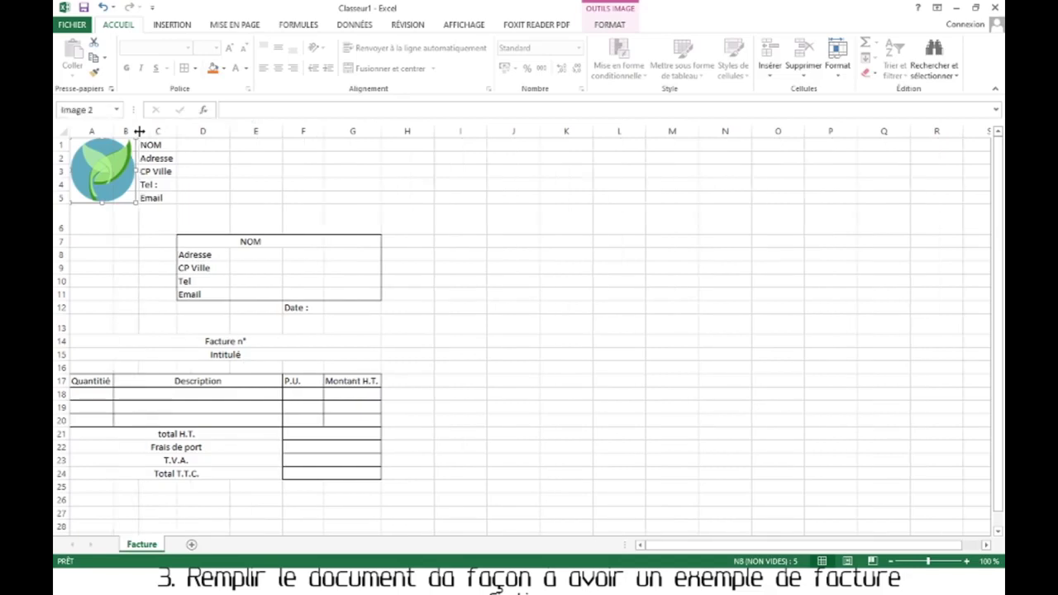
# Go through the entry cells in column D beside the sender's contact labels, down to the client's NOM cell.
pyautogui.click(255, 184)
pyautogui.click(203, 146)
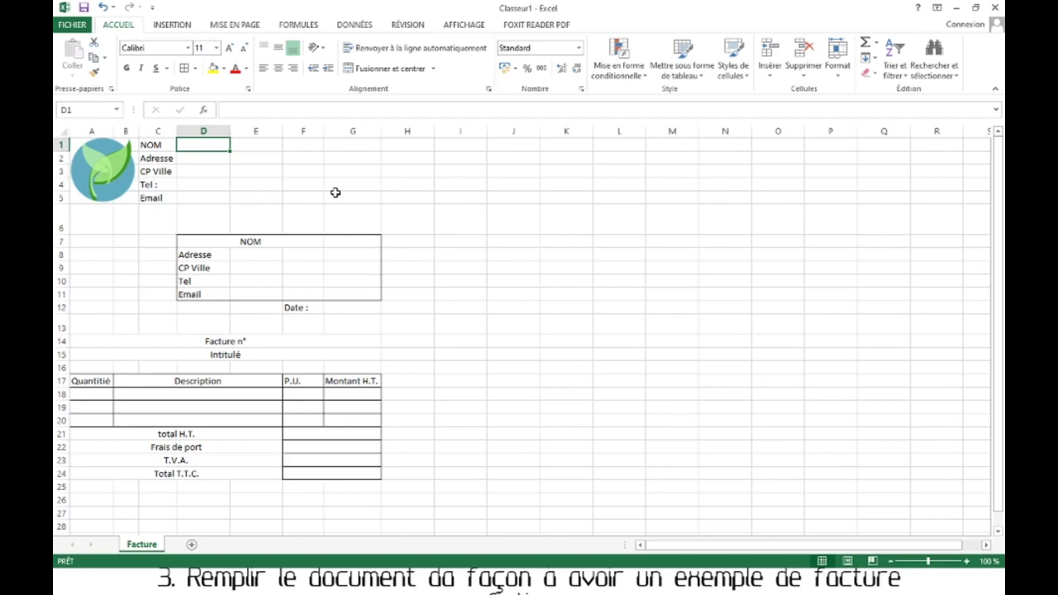
pyautogui.press('Down')
pyautogui.press('Down')
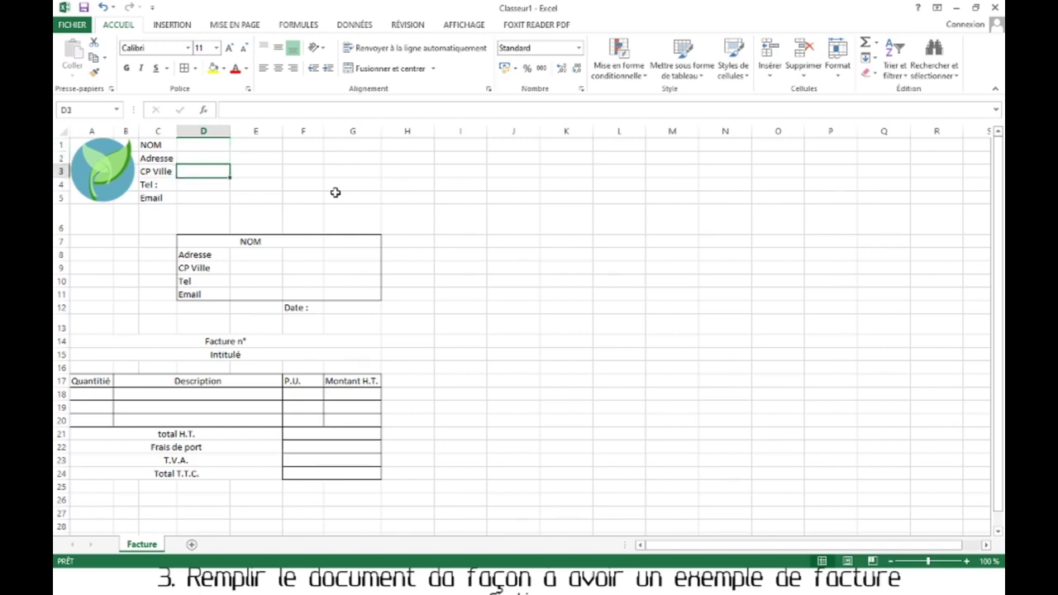
pyautogui.press('Down')
pyautogui.press('Down')
pyautogui.press('Down')
pyautogui.press('Down')
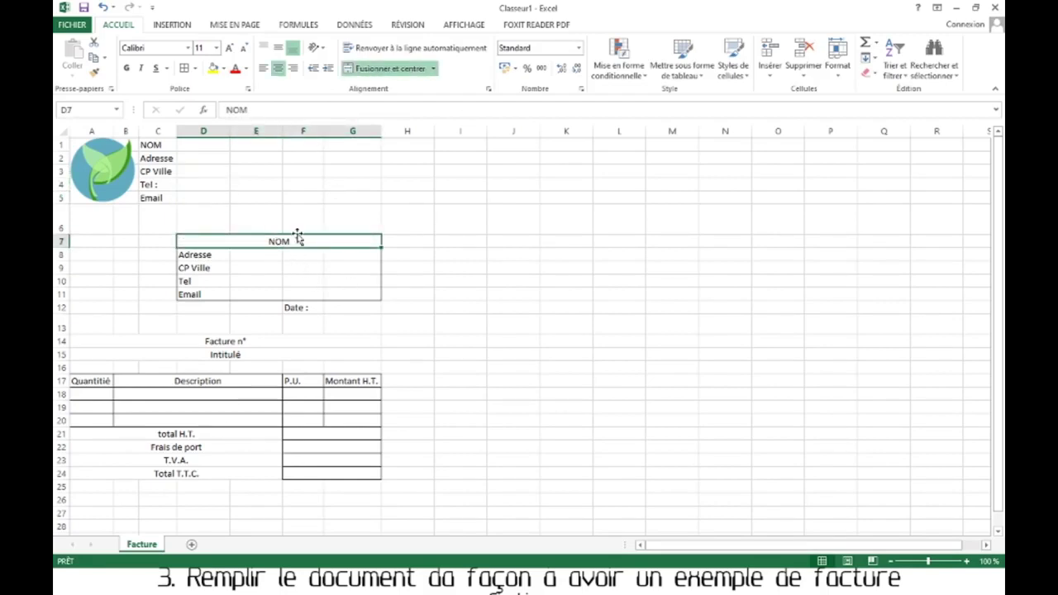
# Merge and center columns E to G separately in rows 8 to 11 for the client's Adresse, CP Ville, Tel and Email.
pyautogui.moveTo(236, 255); pyautogui.dragTo(358, 255)
pyautogui.click(374, 73)
pyautogui.moveTo(260, 267); pyautogui.dragTo(349, 268)
pyautogui.click(388, 69)
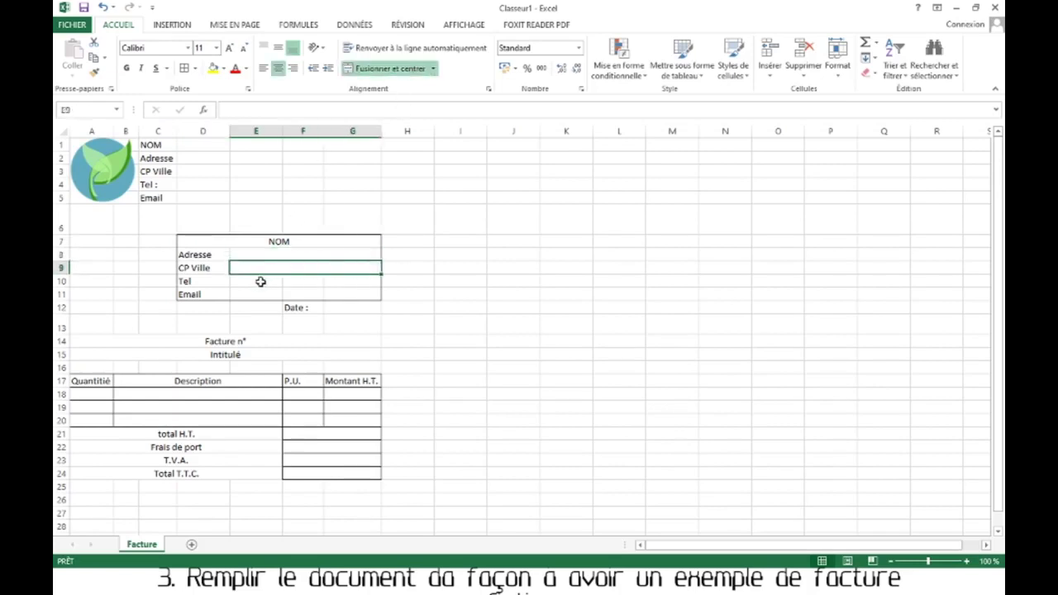
pyautogui.moveTo(260, 282); pyautogui.dragTo(355, 282)
pyautogui.click(389, 68)
pyautogui.moveTo(265, 295); pyautogui.dragTo(364, 295)
pyautogui.click(389, 69)
# Enter the formula =AUJOURDHUI() in G12 for the invoice date.
pyautogui.click(351, 308)
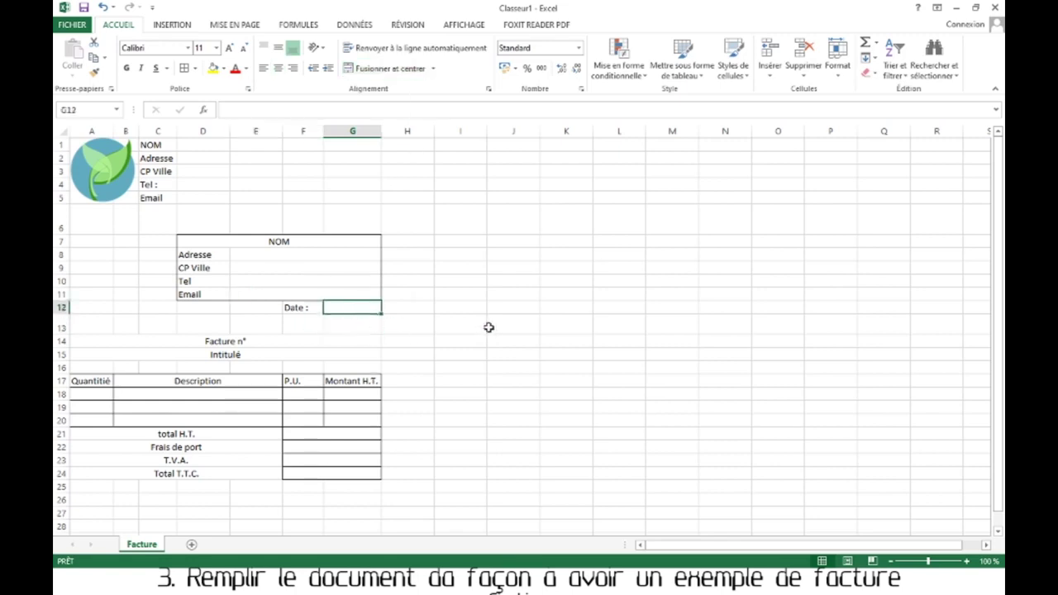
pyautogui.write('=auj')
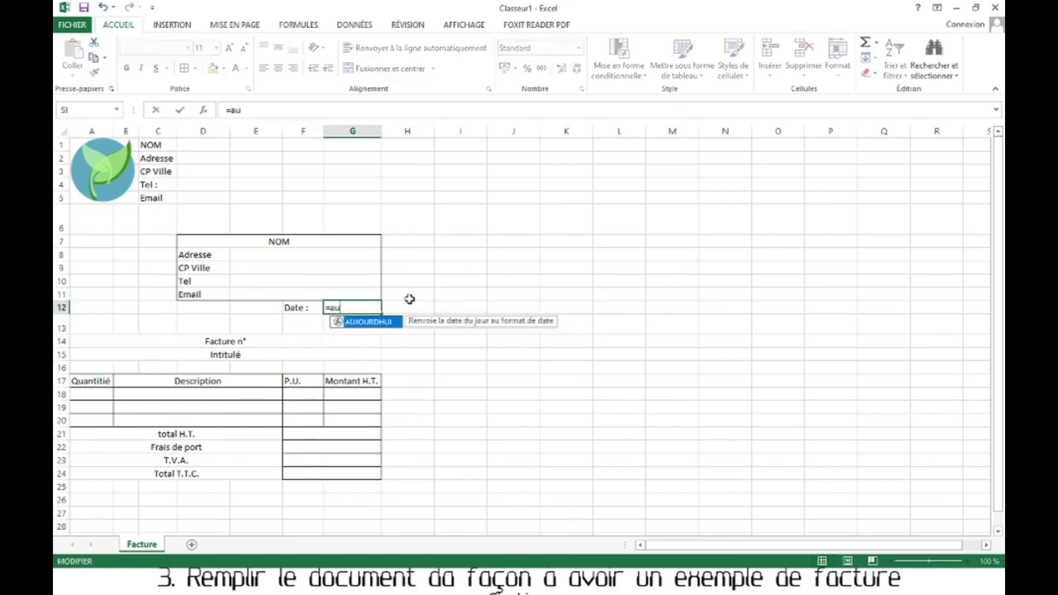
pyautogui.press('Tab')
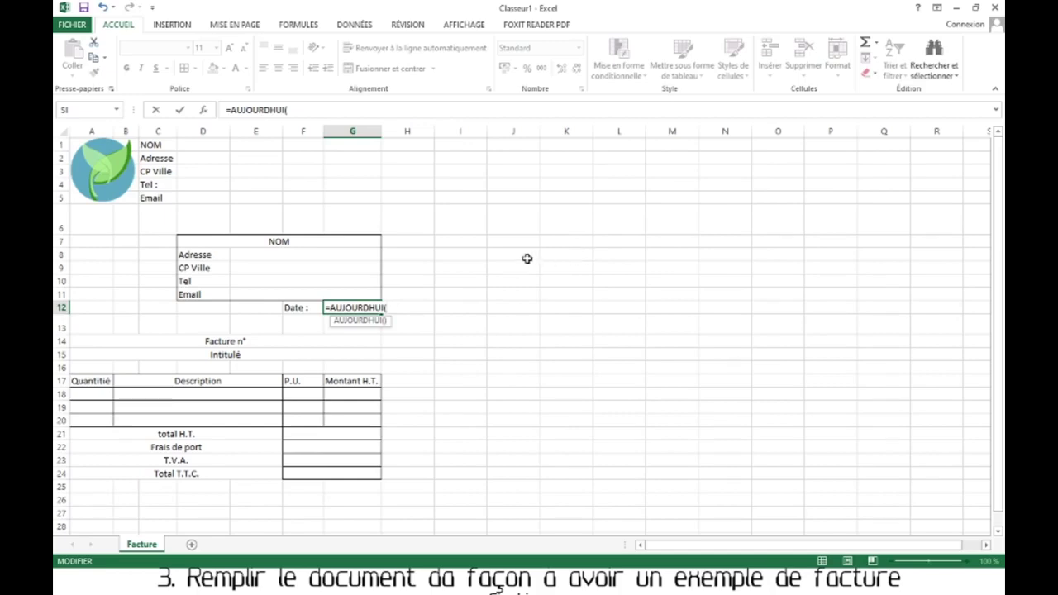
pyautogui.write(')')
pyautogui.press('Return')
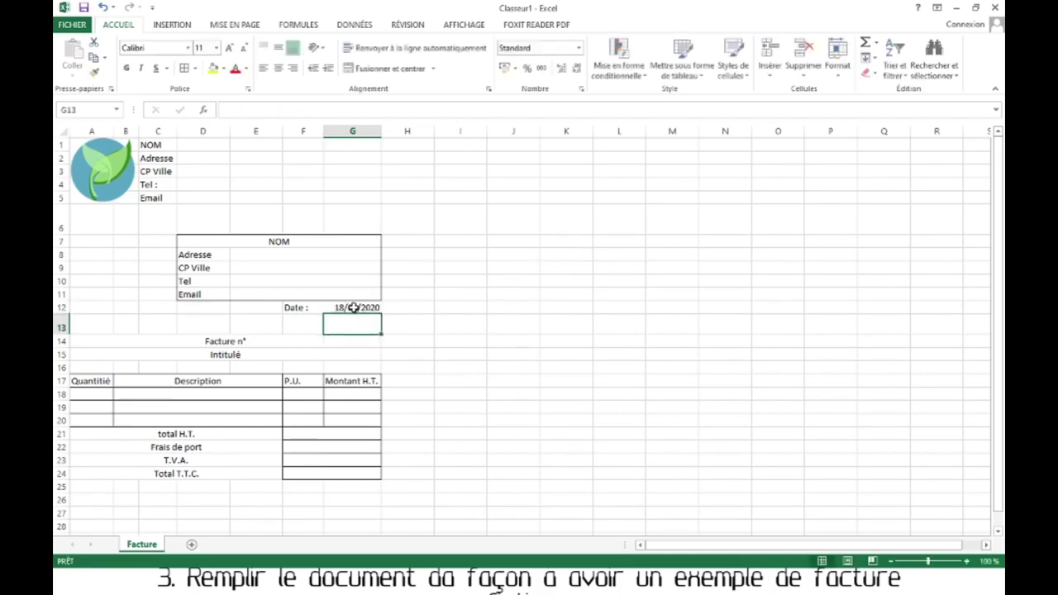
pyautogui.press('Up')
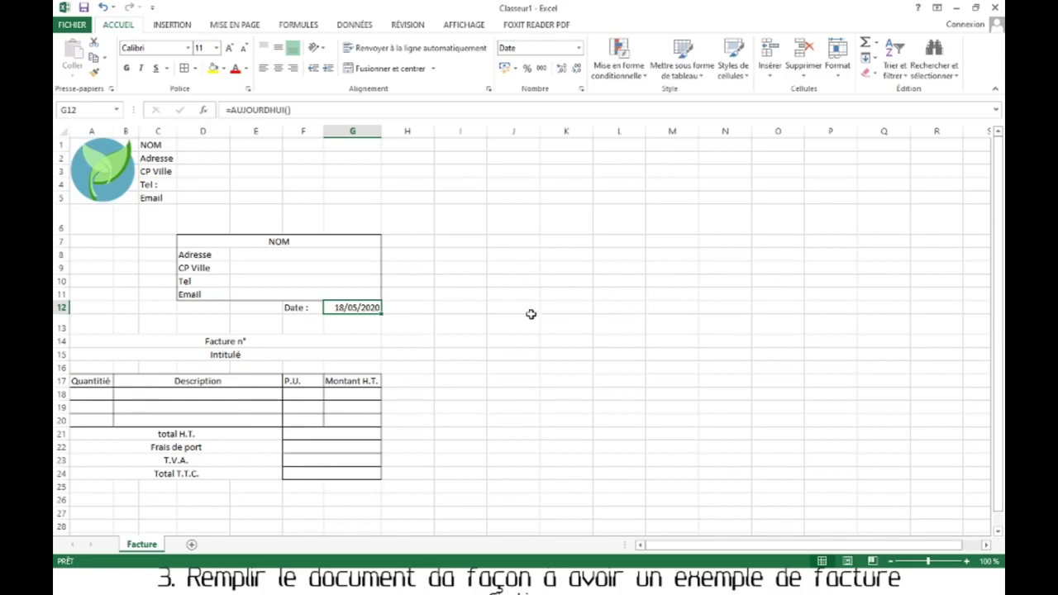
pyautogui.click(246, 342)
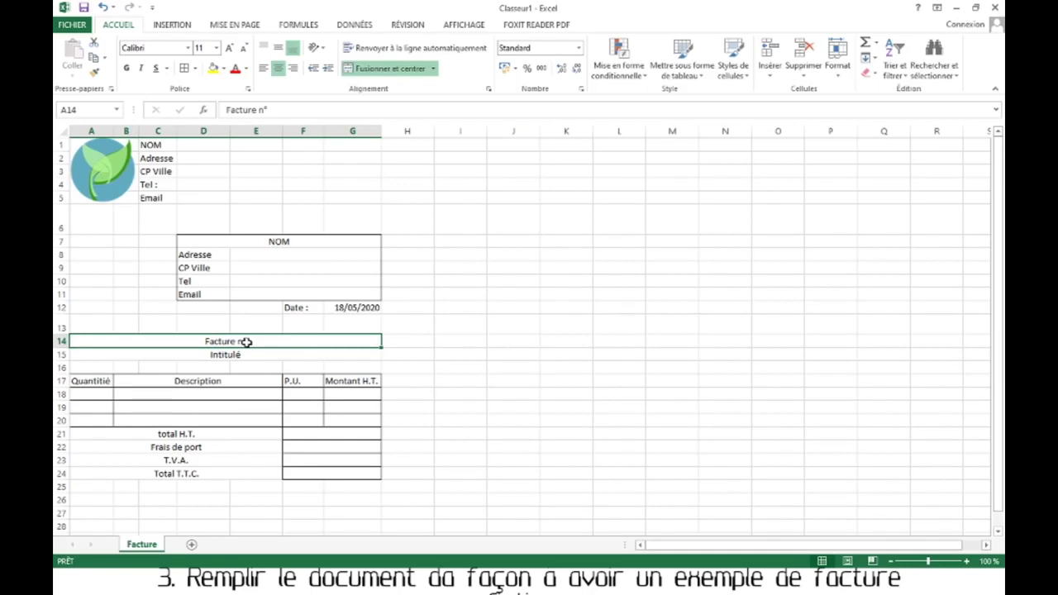
pyautogui.click(260, 355)
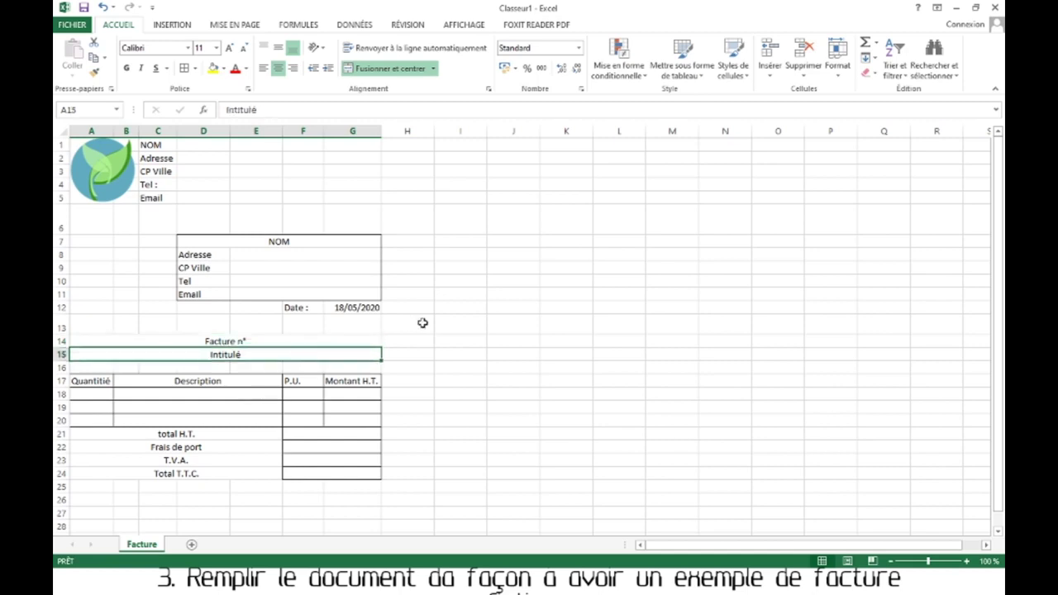
pyautogui.doubleClick(248, 110)
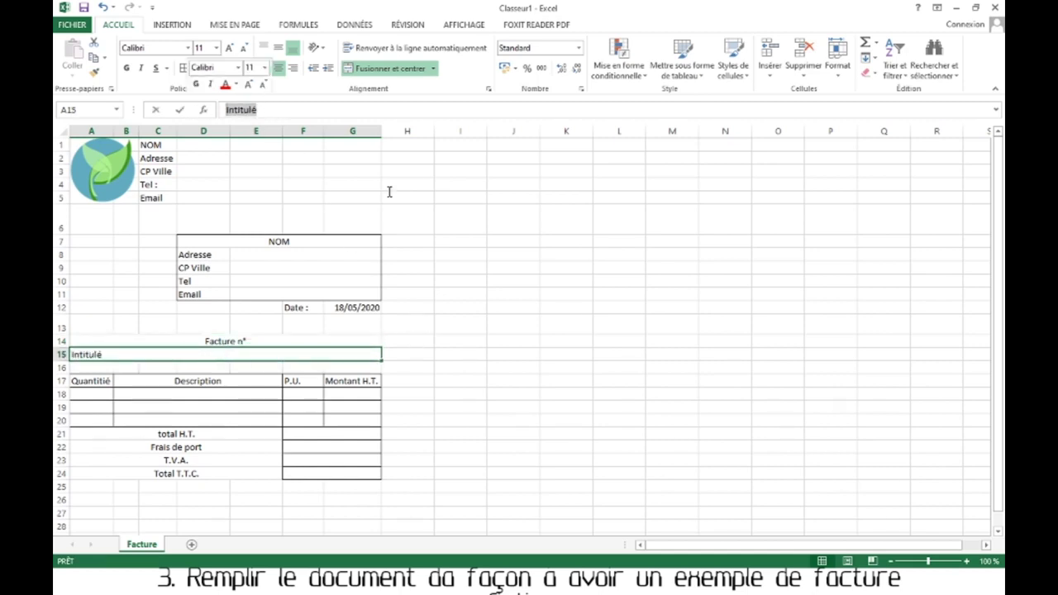
# Enter the quantities 5, 12 and 6 in A18 to A20.
pyautogui.click(111, 395)
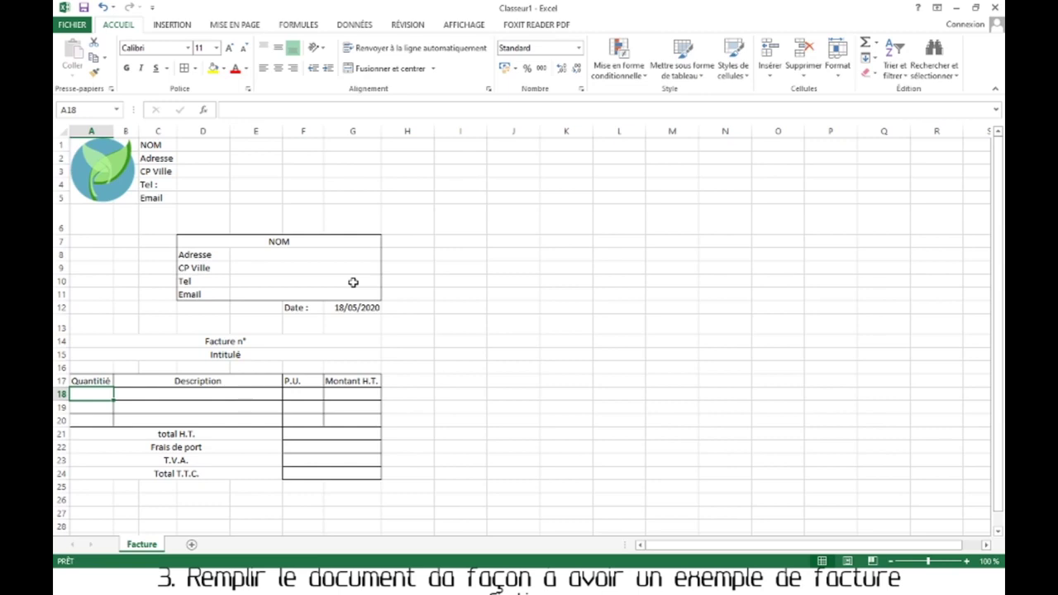
pyautogui.write('5')
pyautogui.press('Return')
pyautogui.write('12')
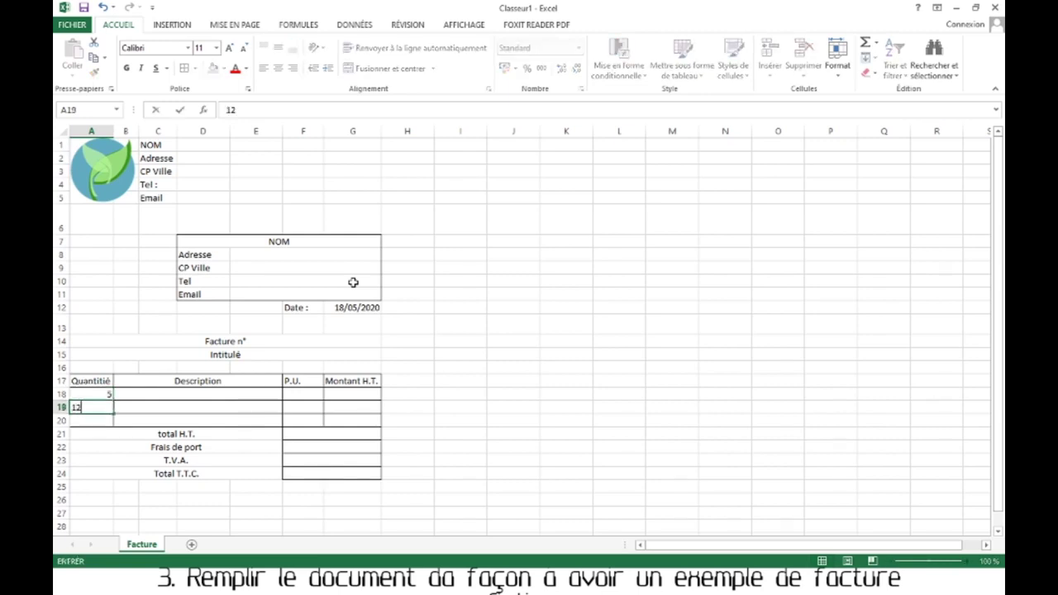
pyautogui.press('Return')
pyautogui.write('6')
pyautogui.press('Tab')
# Enter "Produit 1" as the description in row 18 and fill the series down through row 20.
pyautogui.click(217, 394)
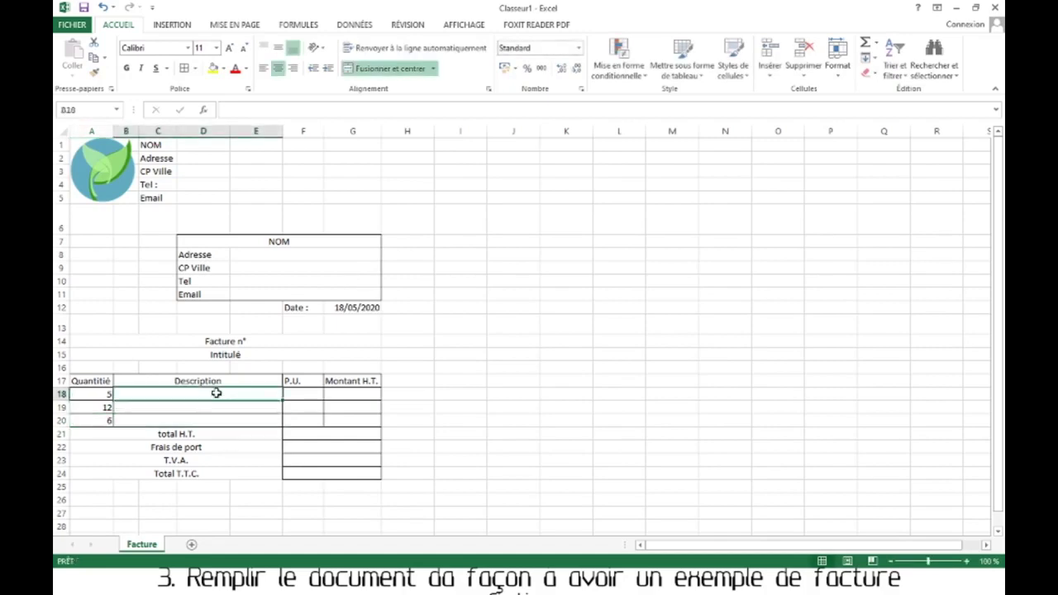
pyautogui.write('Produit 1')
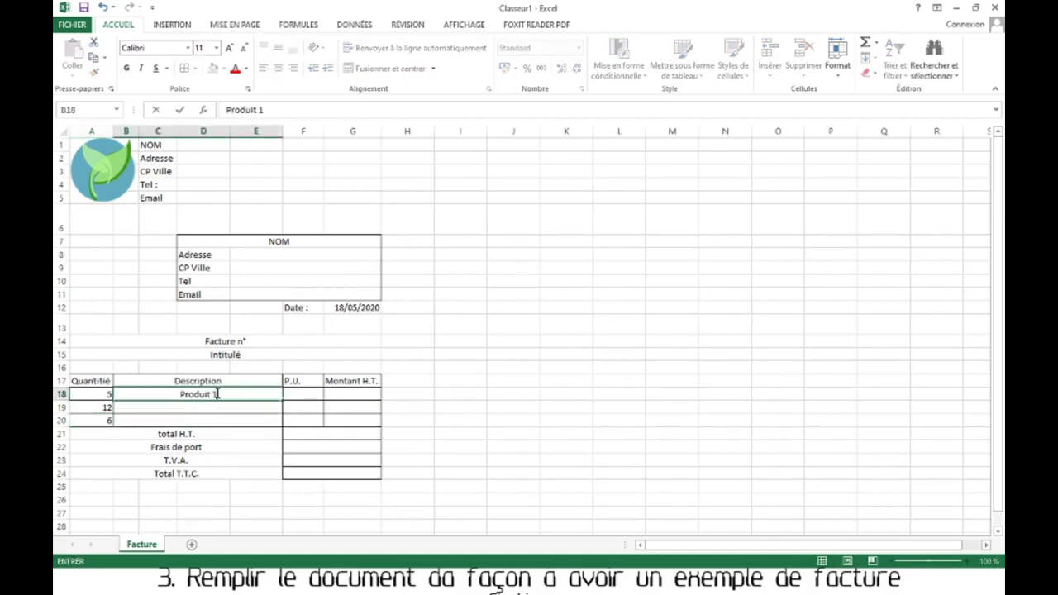
pyautogui.press('Return')
pyautogui.click(217, 393)
pyautogui.moveTo(281, 402); pyautogui.dragTo(281, 427)
# Enter the unit prices 5, 67 and 89 in F18 to F20.
pyautogui.click(305, 394)
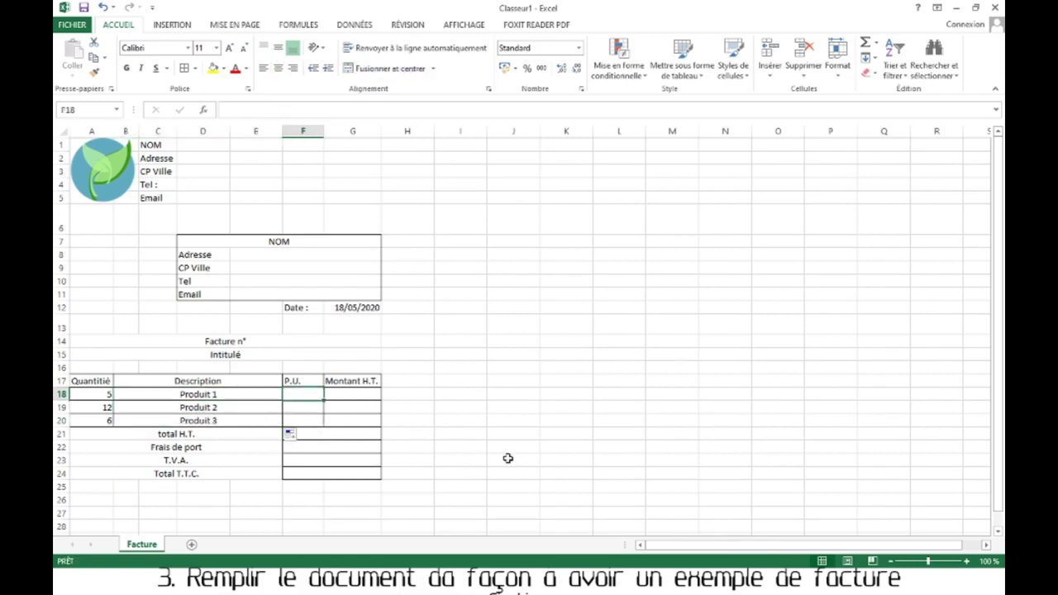
pyautogui.write('5')
pyautogui.press('Return')
pyautogui.write('67')
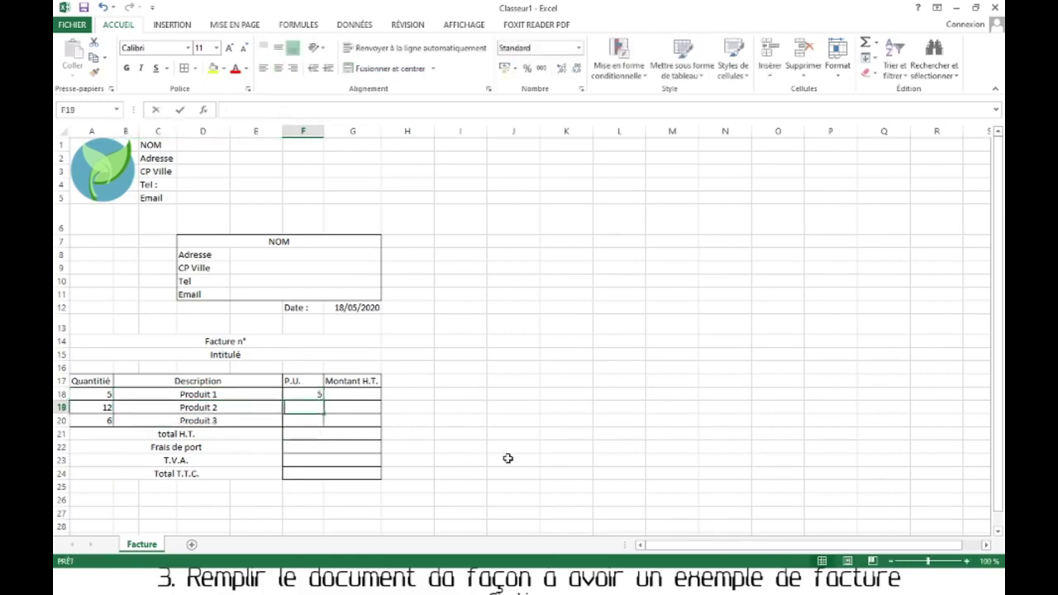
pyautogui.press('Return')
pyautogui.write('89')
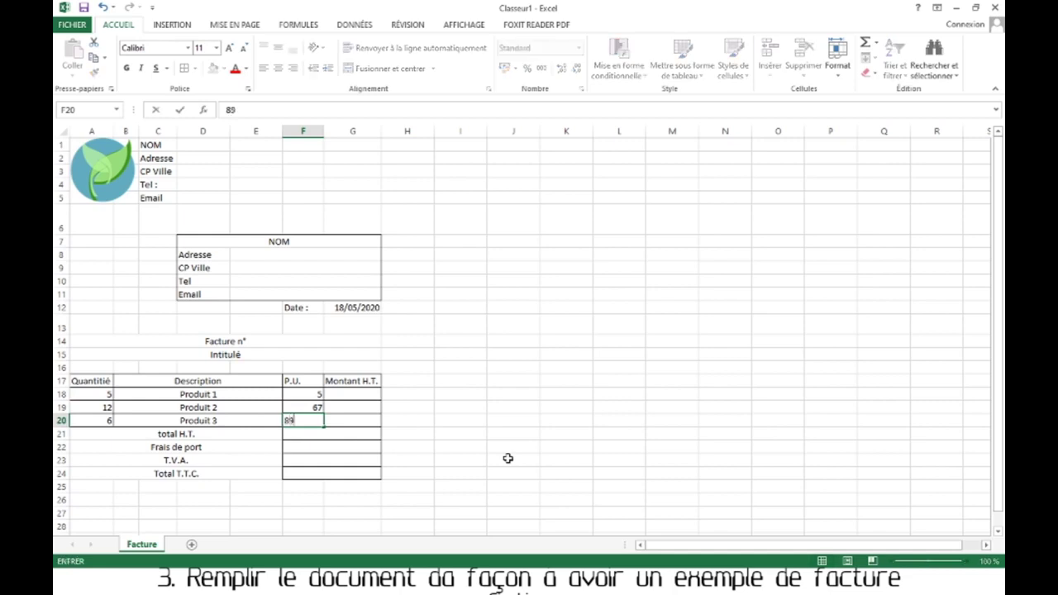
pyautogui.press('Tab')
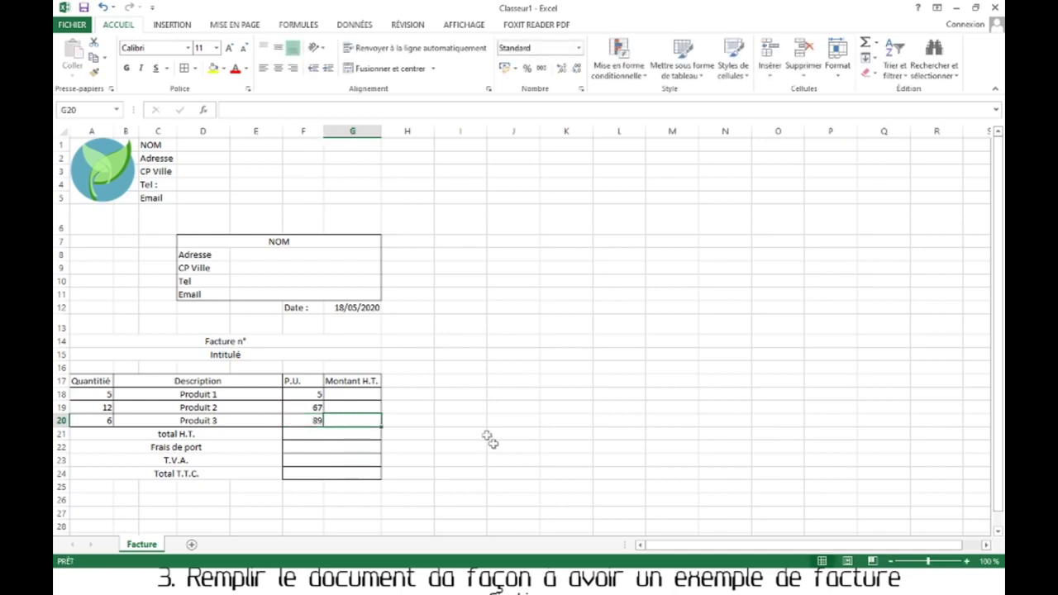
pyautogui.click(360, 396)
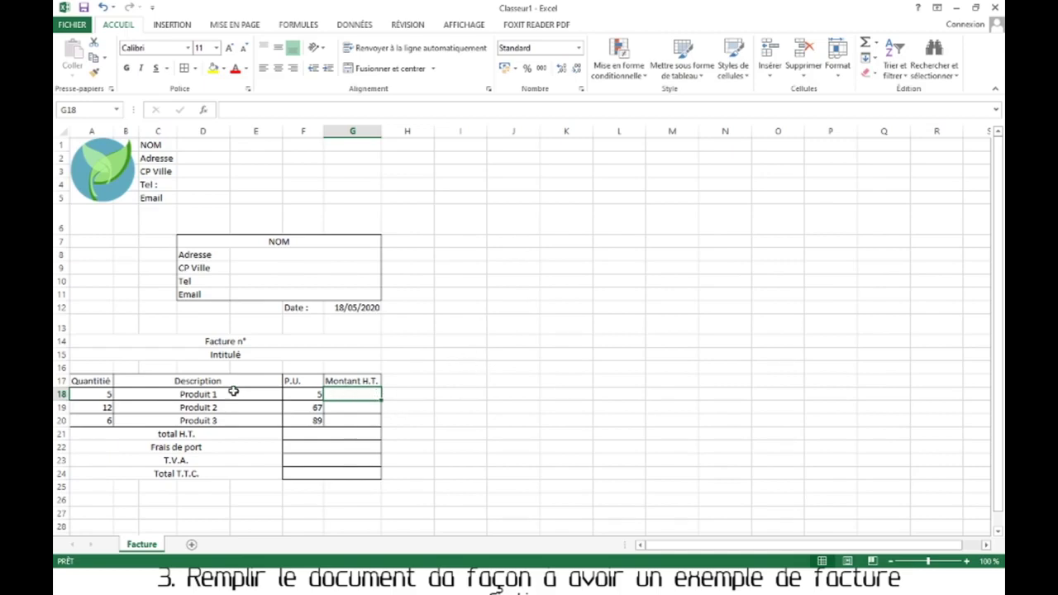
pyautogui.click(203, 396)
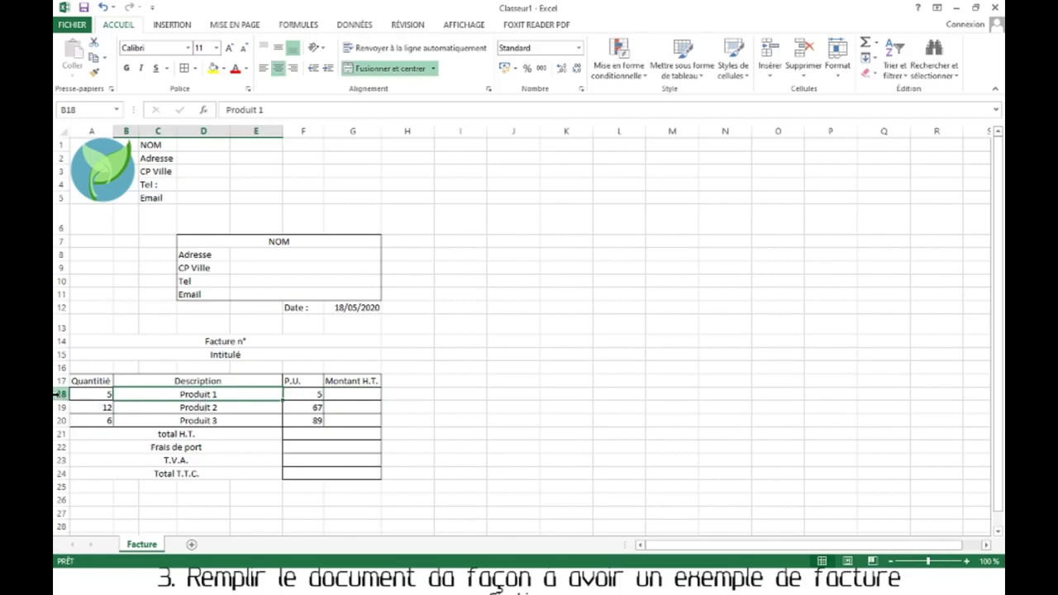
pyautogui.click(59, 395)
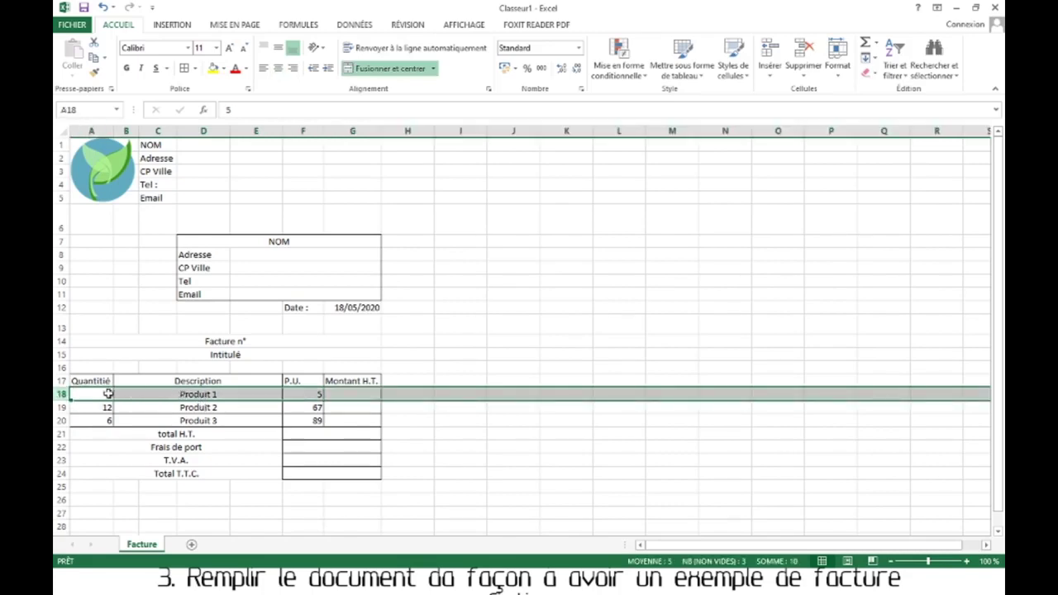
pyautogui.click(182, 396)
pyautogui.click(96, 395)
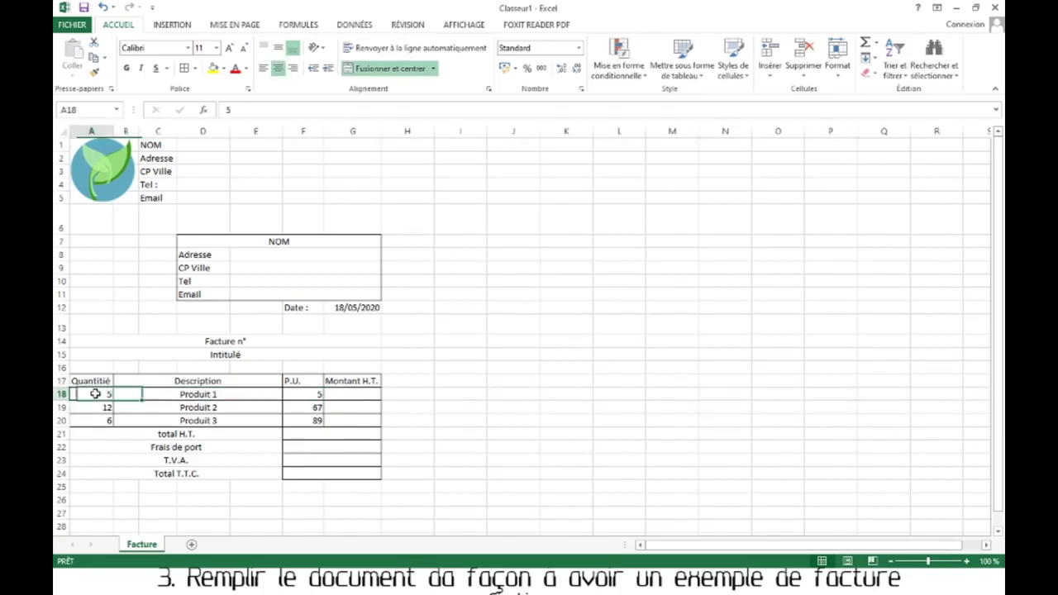
pyautogui.click(314, 398)
# Calculate the Montant H.T. in G18 as =F18*A18 and fill the formula down to G20.
pyautogui.click(347, 395)
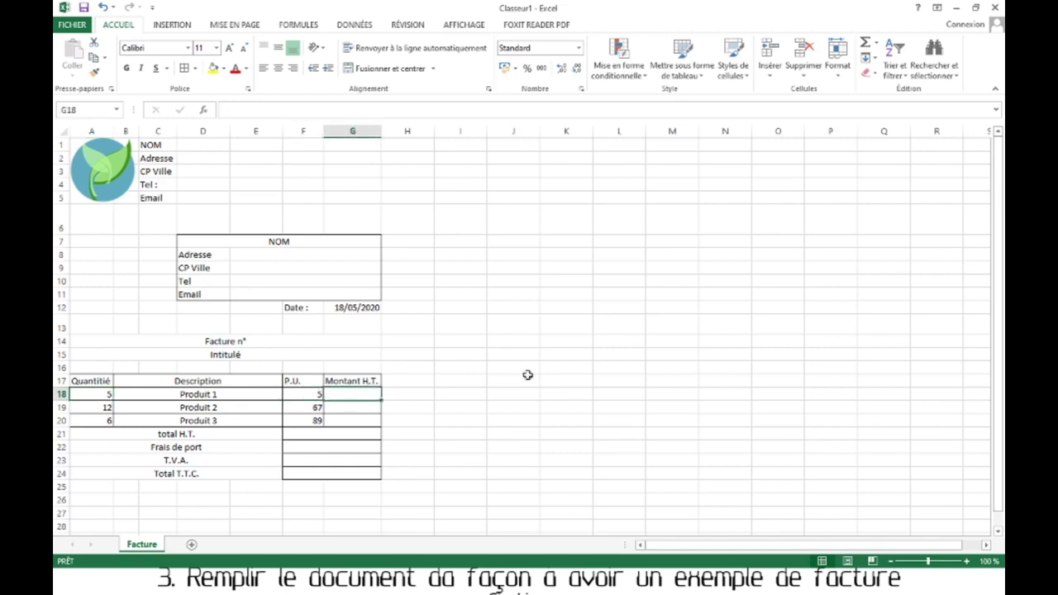
pyautogui.write('=')
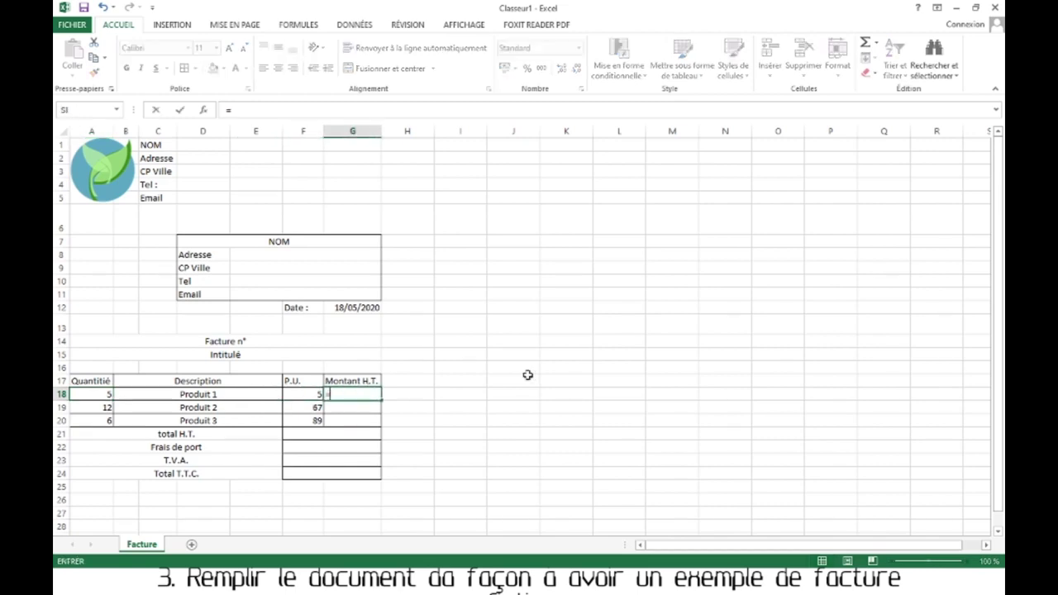
pyautogui.click(311, 394)
pyautogui.write('*')
pyautogui.click(105, 395)
pyautogui.press('Return')
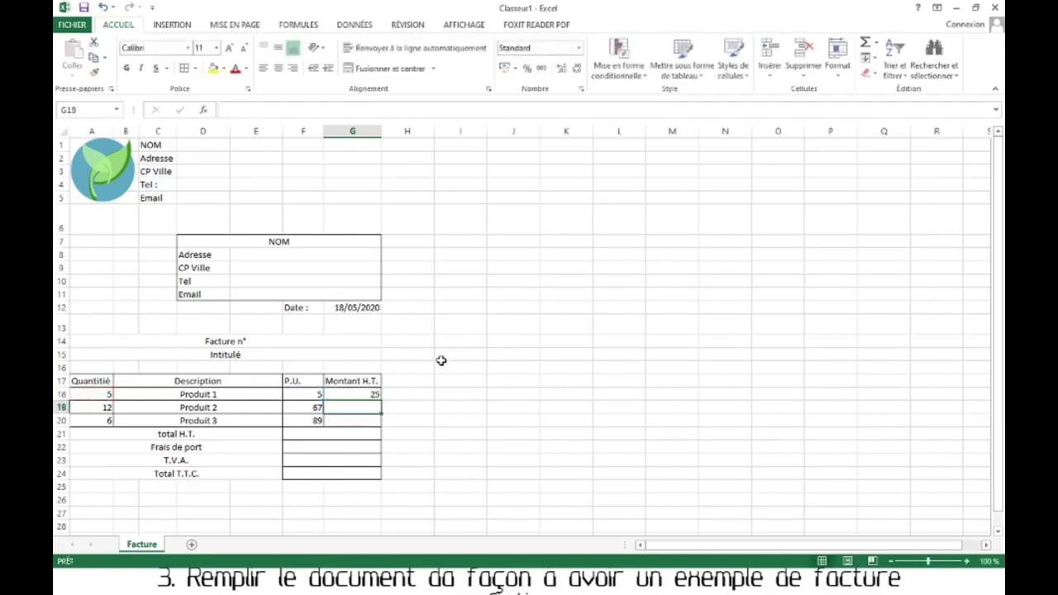
pyautogui.click(366, 393)
pyautogui.moveTo(381, 402); pyautogui.dragTo(384, 425)
pyautogui.press('Down')
# Calculate the total H.T. in F21 by adding G18, G19 and G20 with plus signs.
pyautogui.click(332, 435)
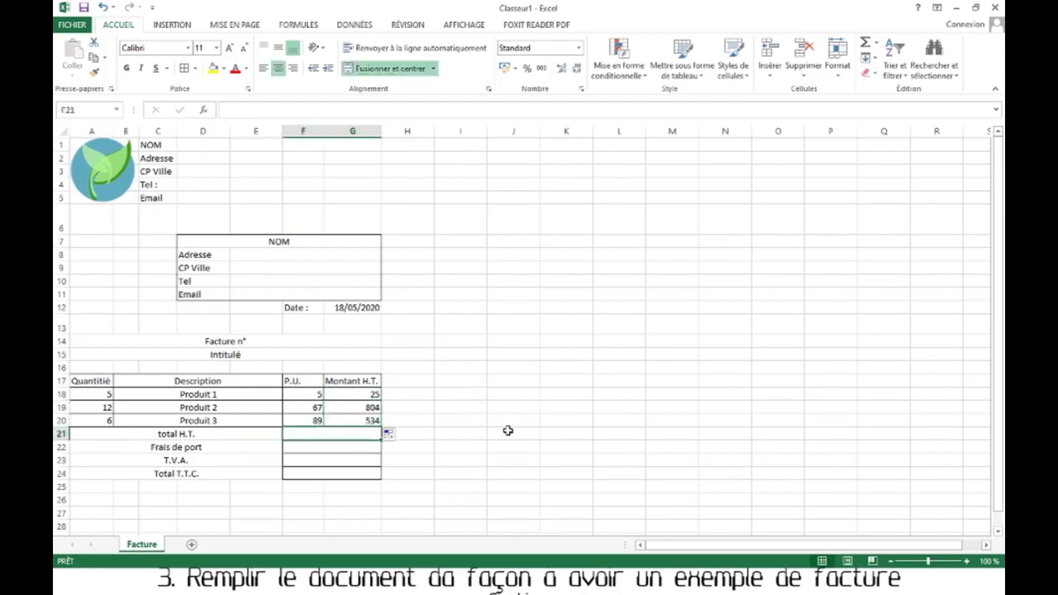
pyautogui.write('=')
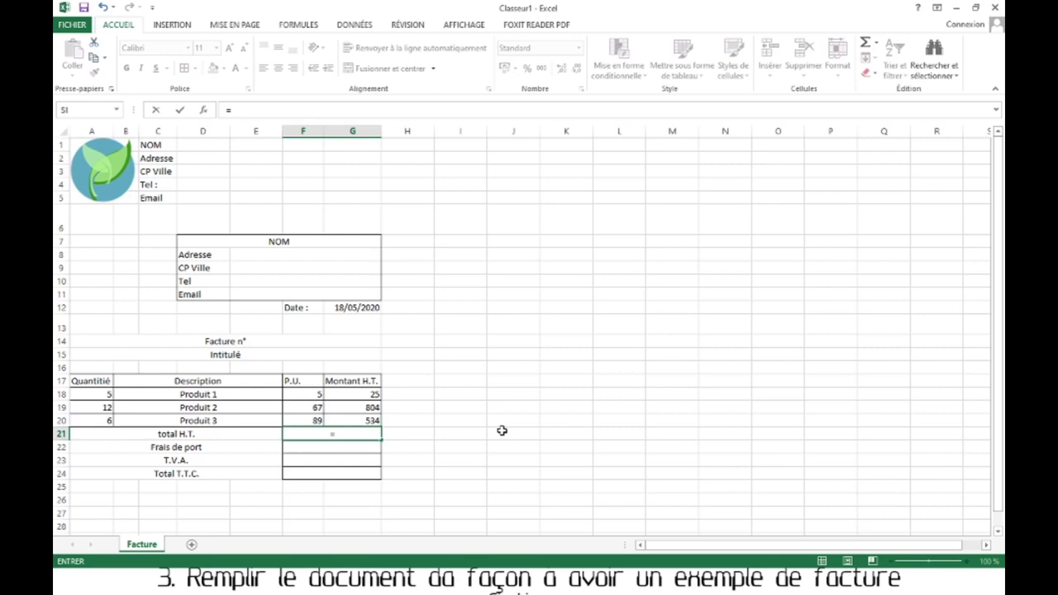
pyautogui.click(372, 394)
pyautogui.write('+')
pyautogui.click(369, 408)
pyautogui.write('+')
pyautogui.click(374, 421)
pyautogui.press('Return')
# Replace the total H.T. formula in F21 with =SOMME(G18:G20).
pyautogui.click(364, 435)
pyautogui.write('=so')
pyautogui.doubleClick(385, 447)
pyautogui.moveTo(366, 395); pyautogui.dragTo(361, 417)
pyautogui.press('Return')
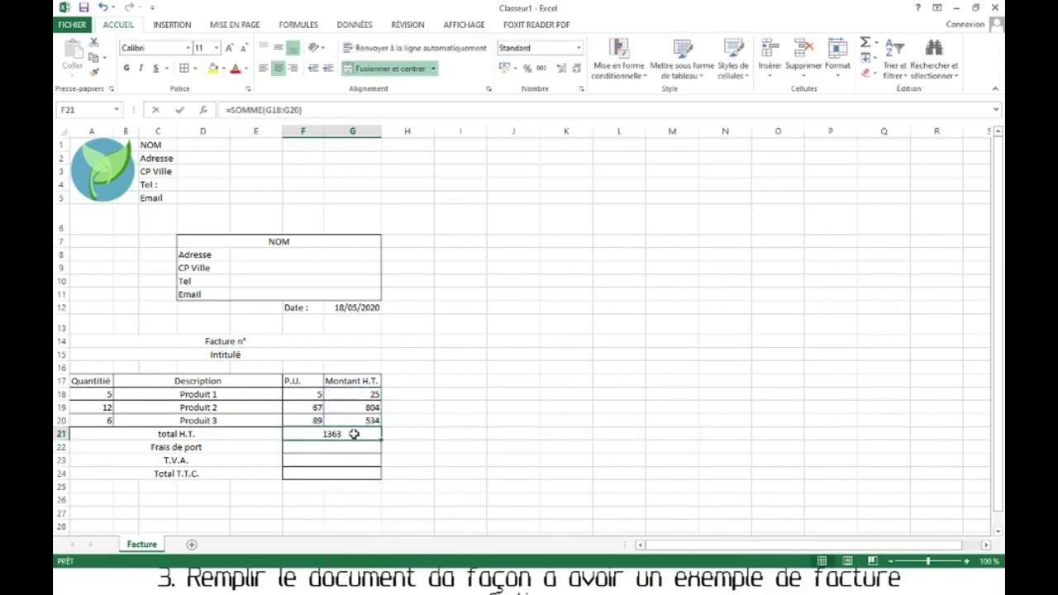
# Re-enter the total H.T. in F21 by inserting the SOMME function with the range G18:G20.
pyautogui.write('=')
pyautogui.click(203, 111)
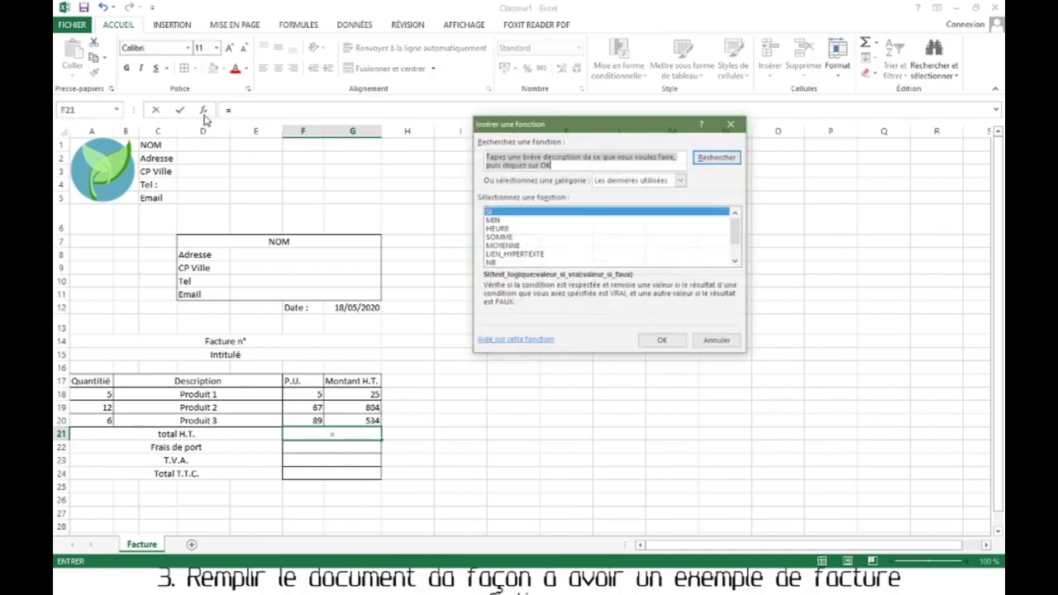
pyautogui.click(501, 237)
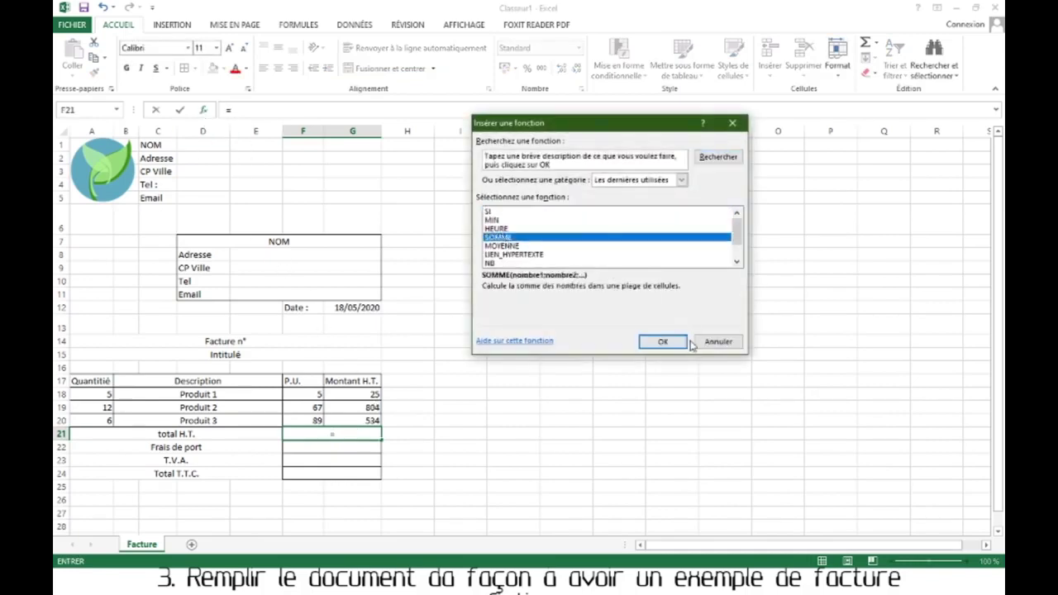
pyautogui.click(684, 342)
pyautogui.moveTo(376, 394); pyautogui.dragTo(368, 422)
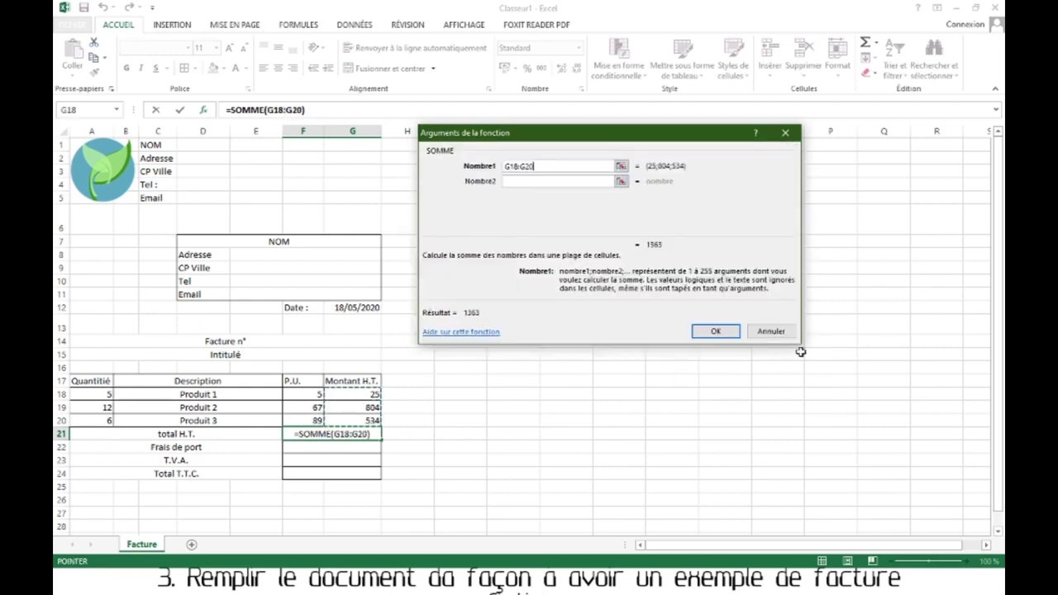
pyautogui.click(715, 332)
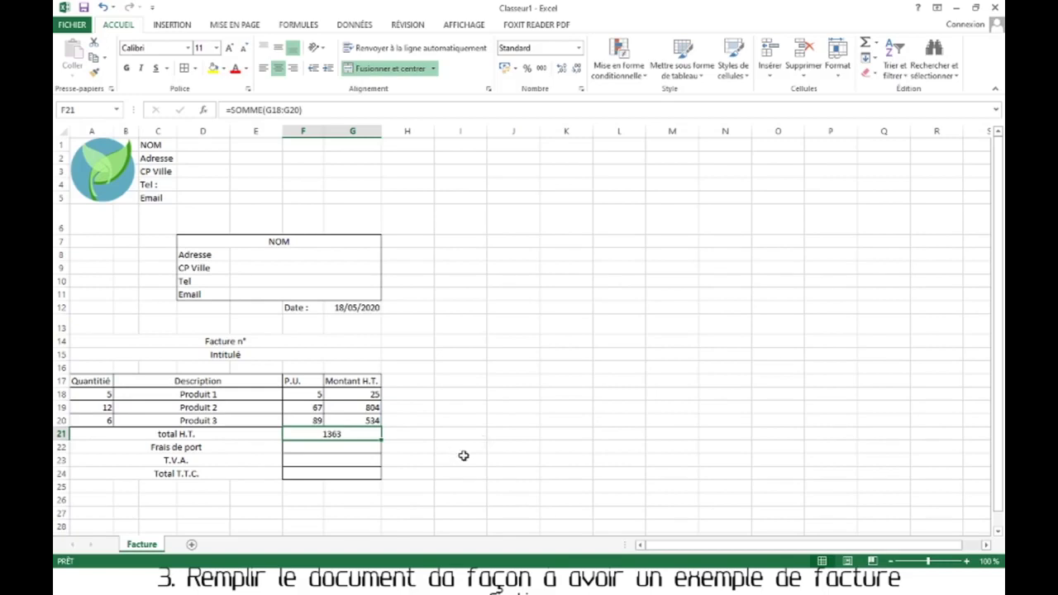
# Insert the SI function in F22 for the Frais de port with the logical test F21<100.
pyautogui.click(355, 448)
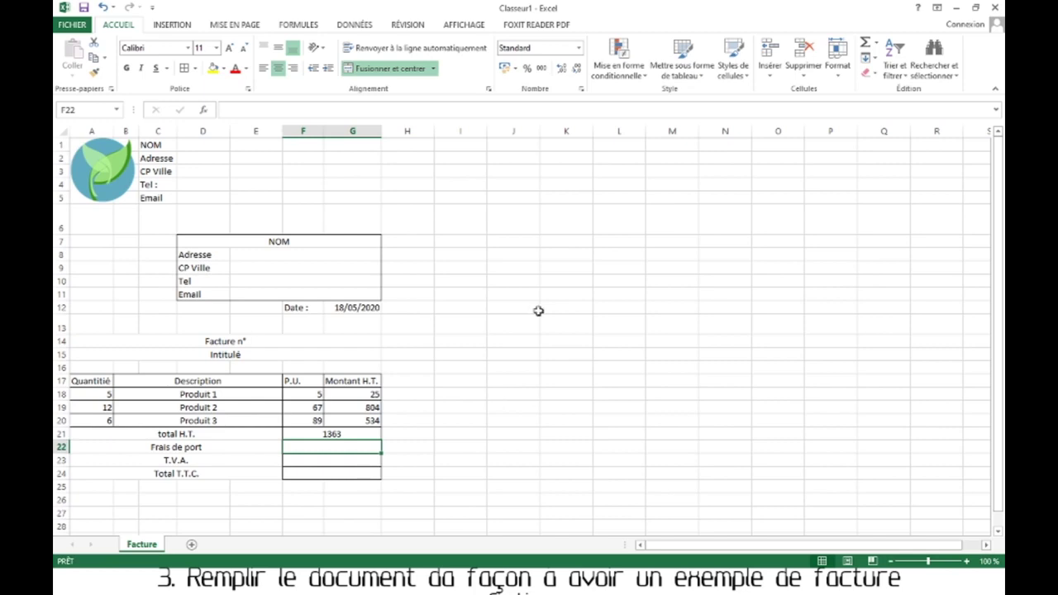
pyautogui.click(204, 110)
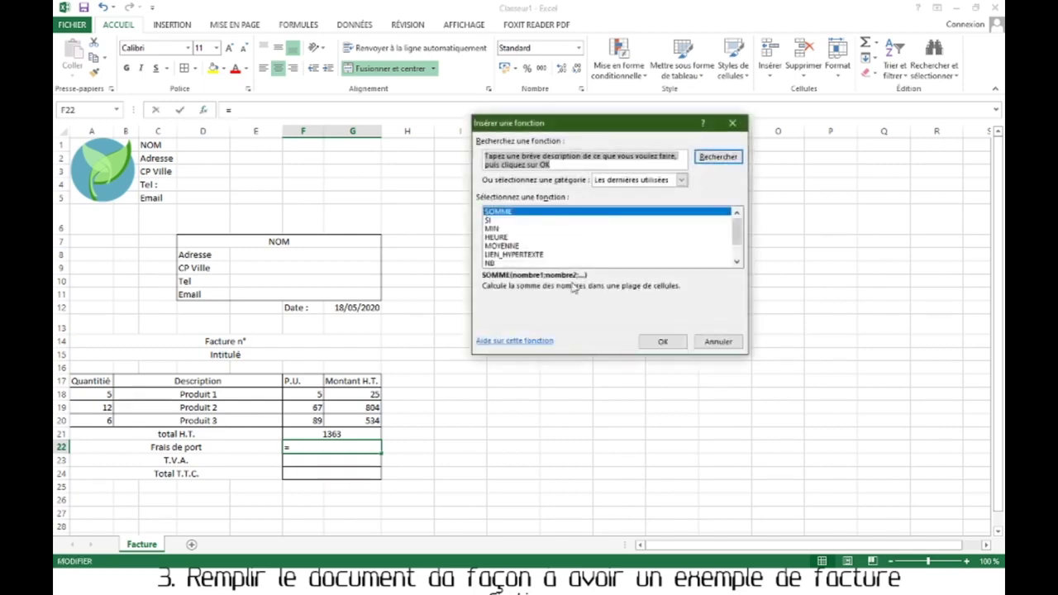
pyautogui.click(486, 220)
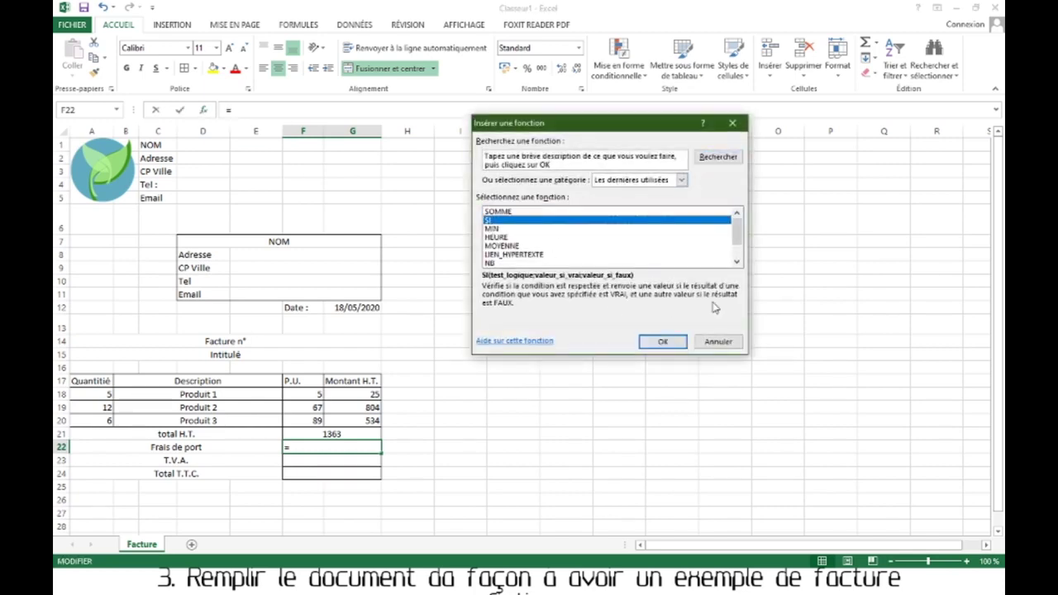
pyautogui.click(663, 341)
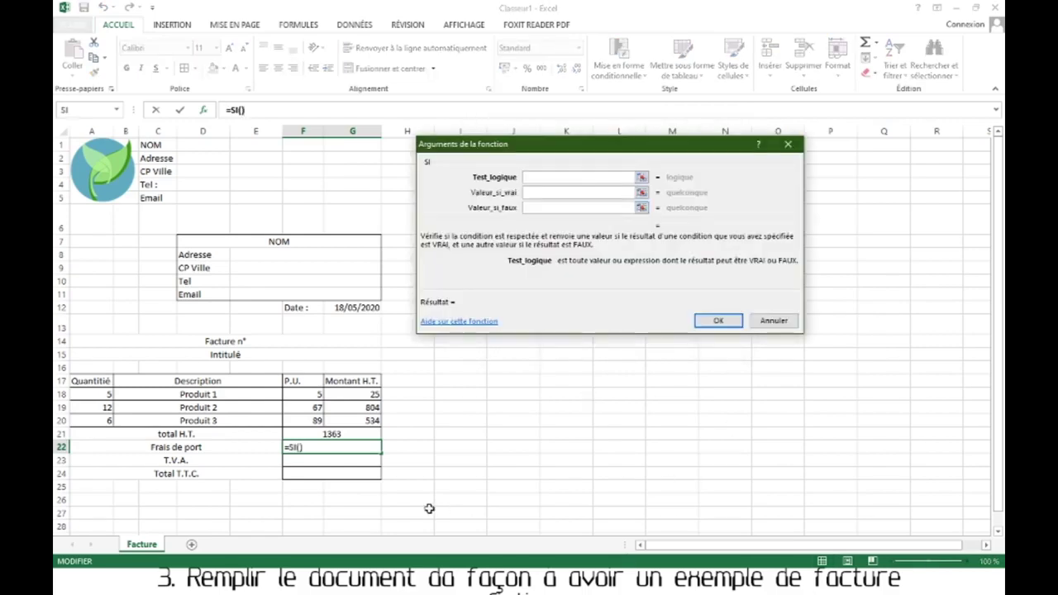
pyautogui.click(337, 434)
pyautogui.write('<')
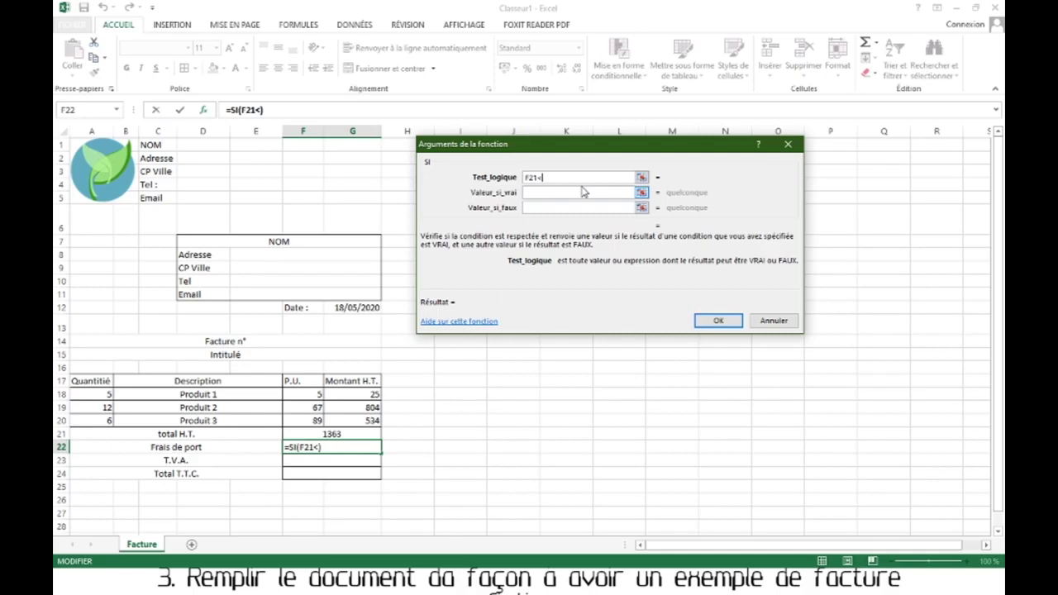
pyautogui.write('100+')
pyautogui.click(320, 433)
pyautogui.click(587, 176)
pyautogui.press('BackSpace')
pyautogui.press('BackSpace')
pyautogui.press('BackSpace')
pyautogui.press('BackSpace')
# Complete the SI function in F22 with 30 as the value if true and 0 as the value if false.
pyautogui.click(571, 192)
pyautogui.write('30')
pyautogui.click(591, 208)
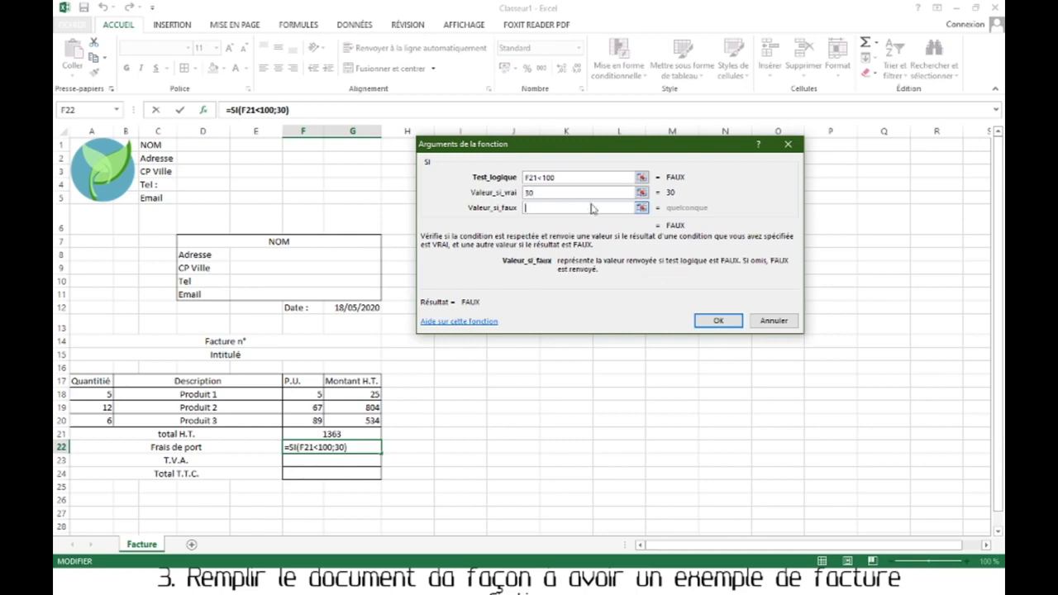
pyautogui.write('0')
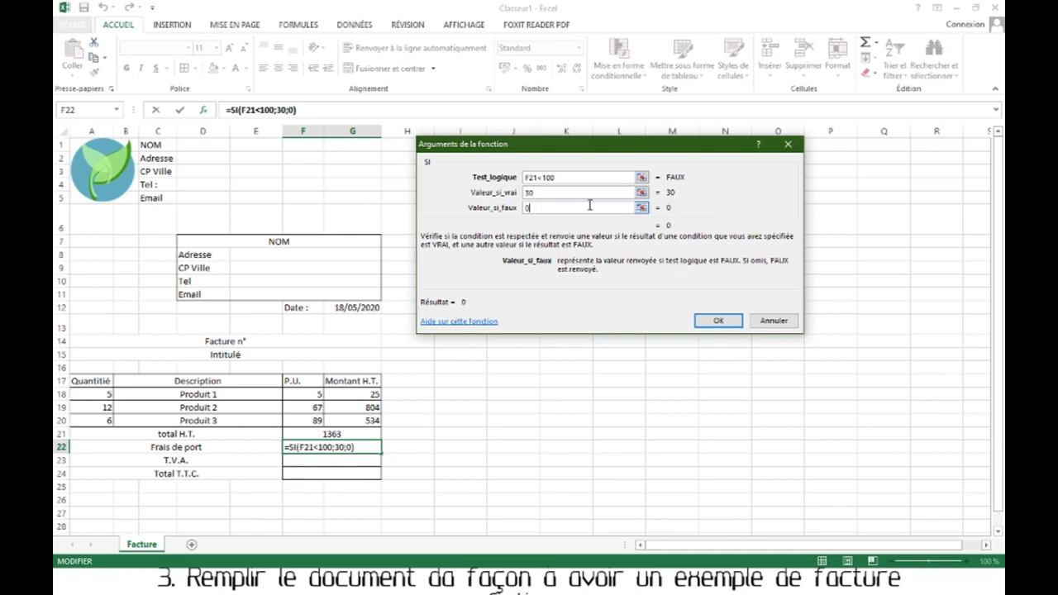
pyautogui.click(716, 320)
# Test the Frais de port formula by setting unit prices F19 to 1 and F20 to 2, and undo both changes.
pyautogui.click(353, 436)
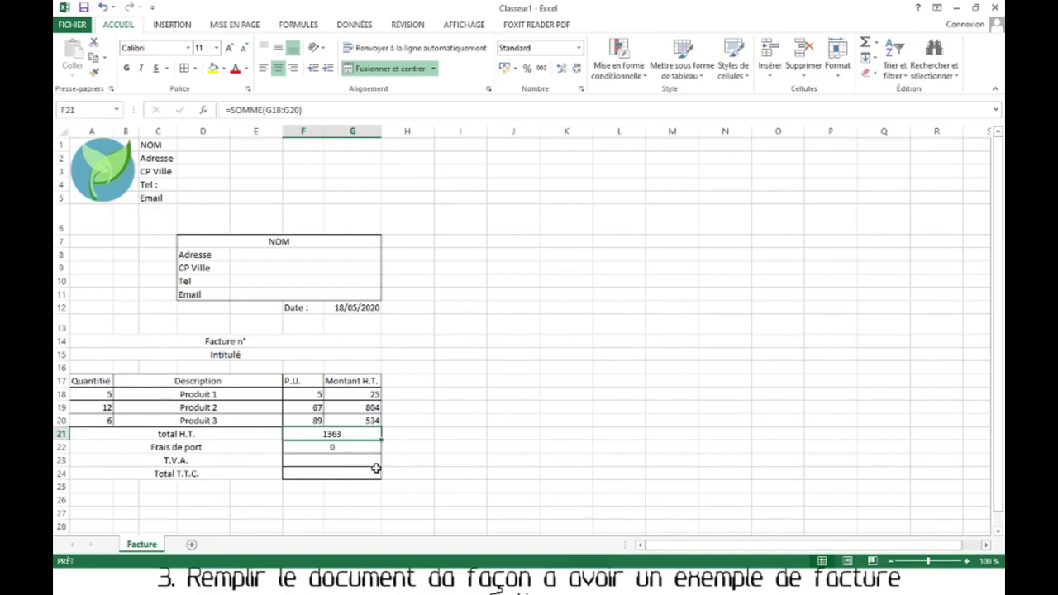
pyautogui.click(318, 409)
pyautogui.write('1')
pyautogui.press('Return')
pyautogui.write('2')
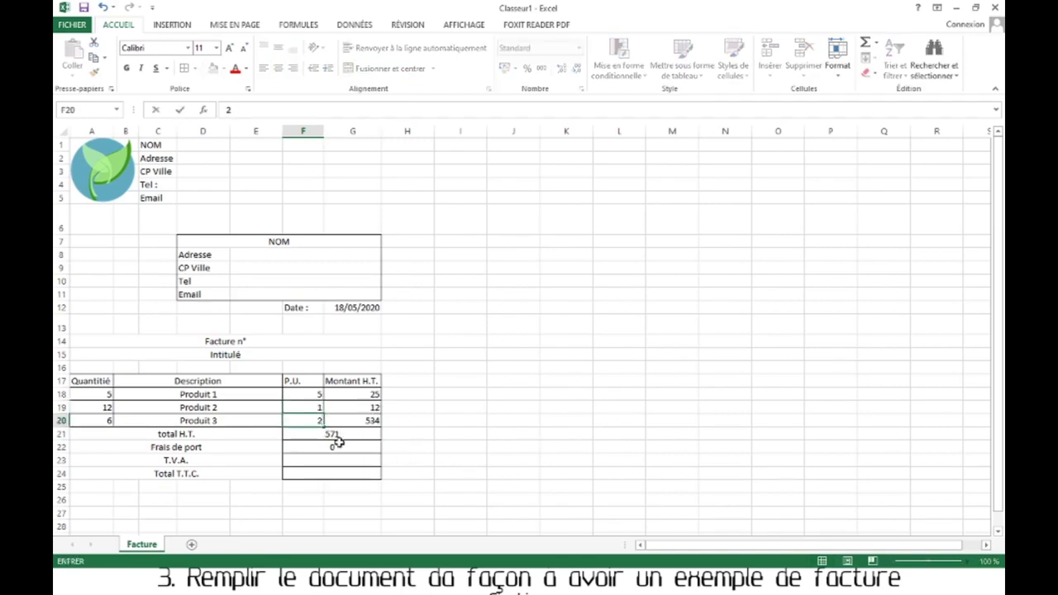
pyautogui.press('Return')
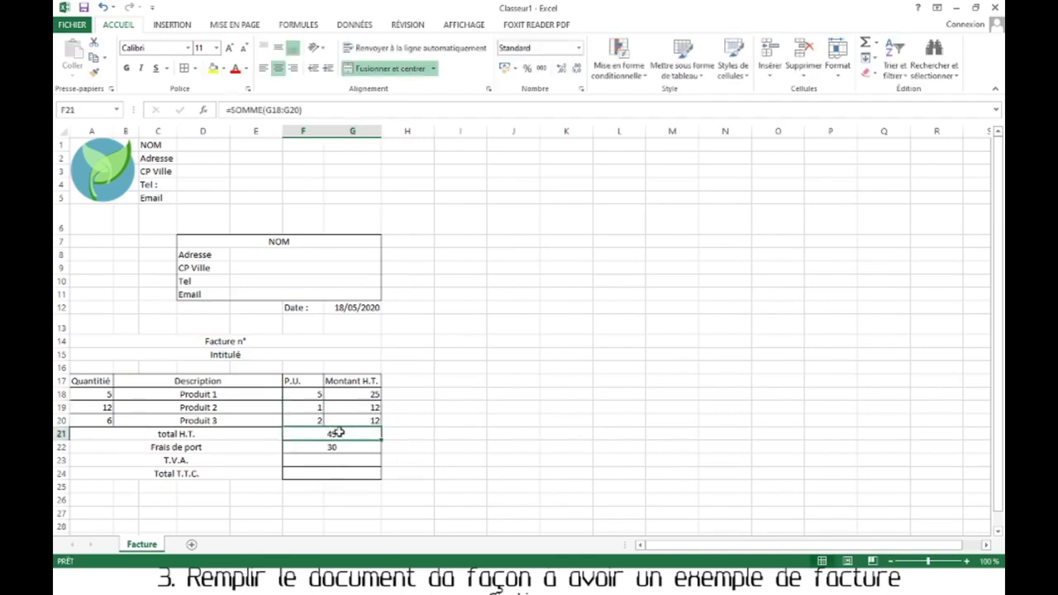
pyautogui.hotkey('ctrl', 'z')
pyautogui.hotkey('ctrl', 'z')
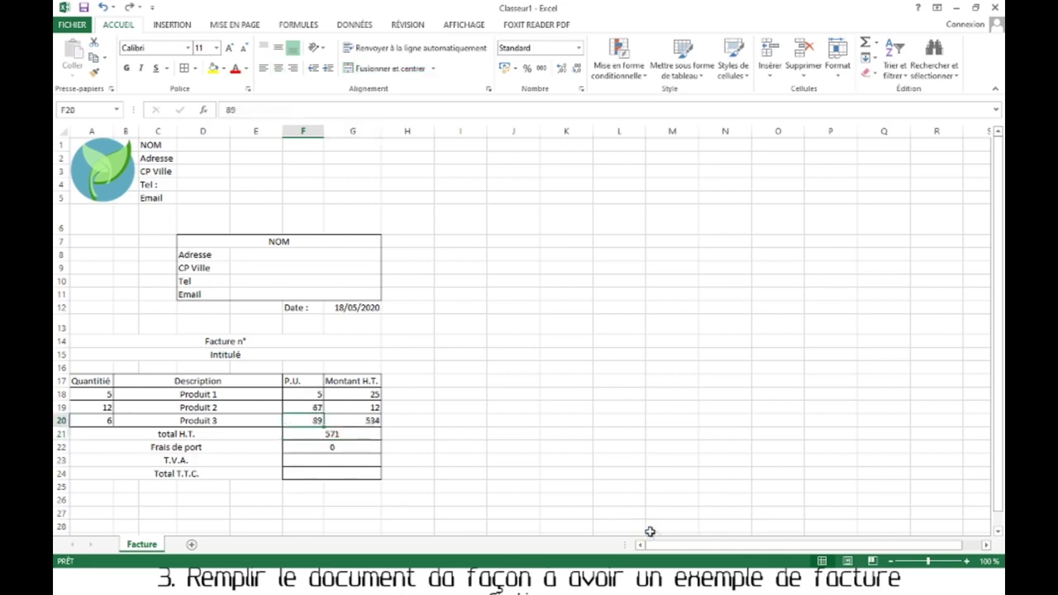
# Calculate the T.V.A. in F23 with the formula =F21*20%.
pyautogui.click(355, 460)
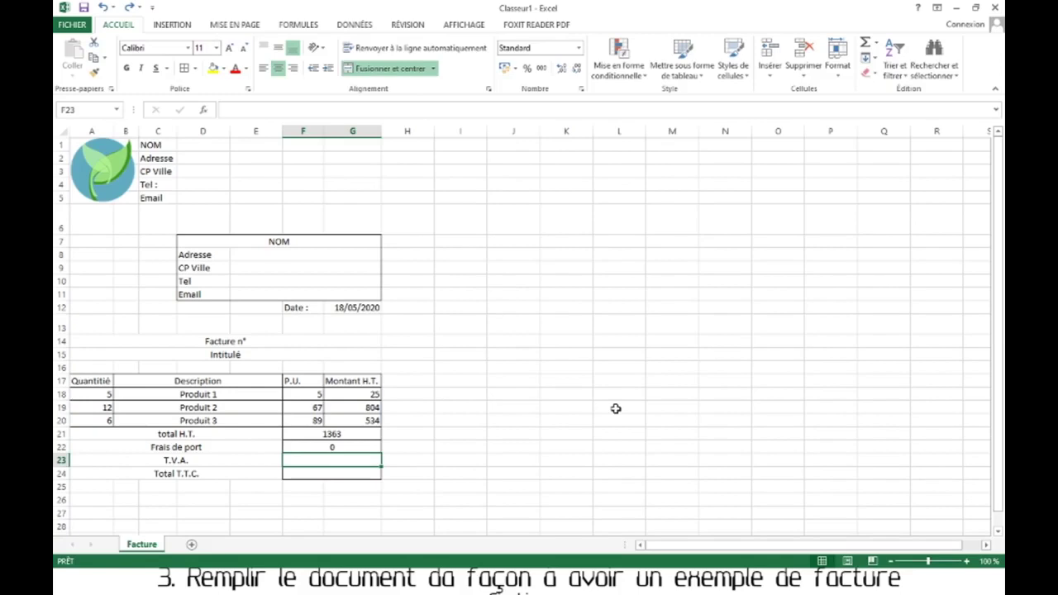
pyautogui.write('=')
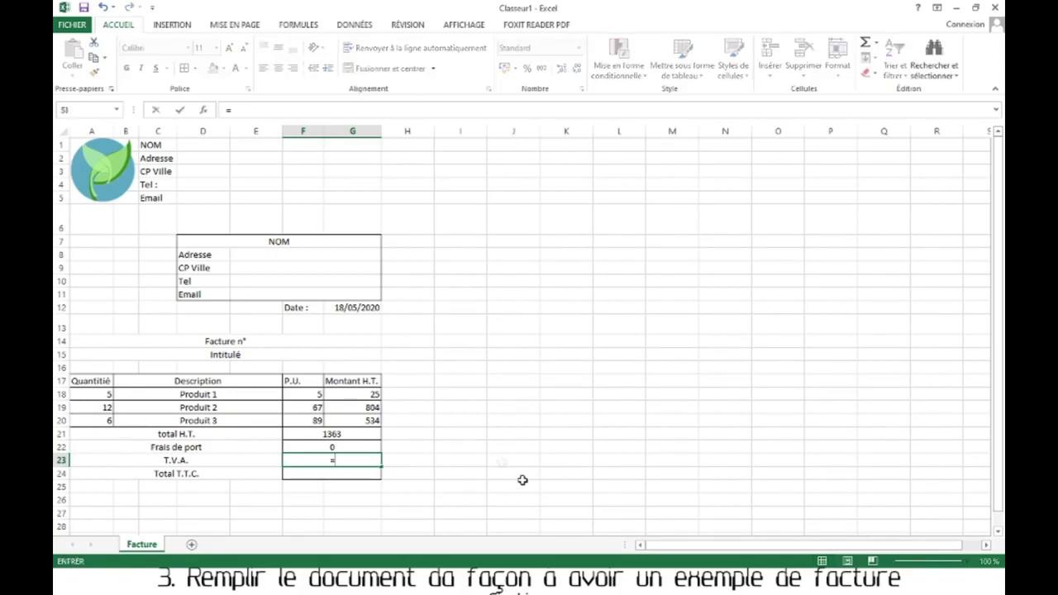
pyautogui.click(352, 432)
pyautogui.write('*20%')
pyautogui.press('Return')
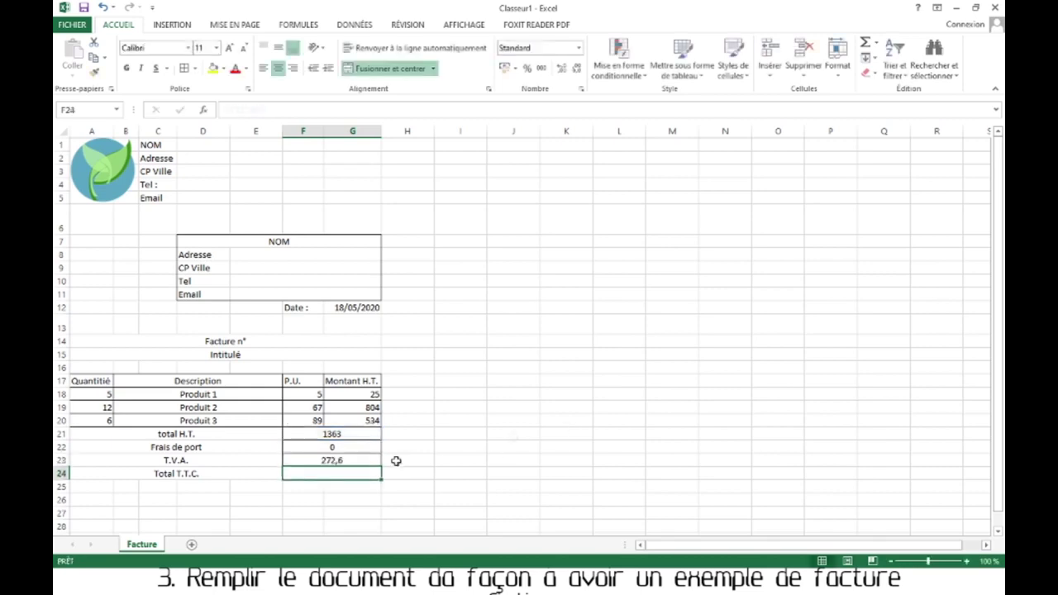
# Replace the percentage rate in the T.V.A. formula in F23 with the decimal 0,2.
pyautogui.press('Up')
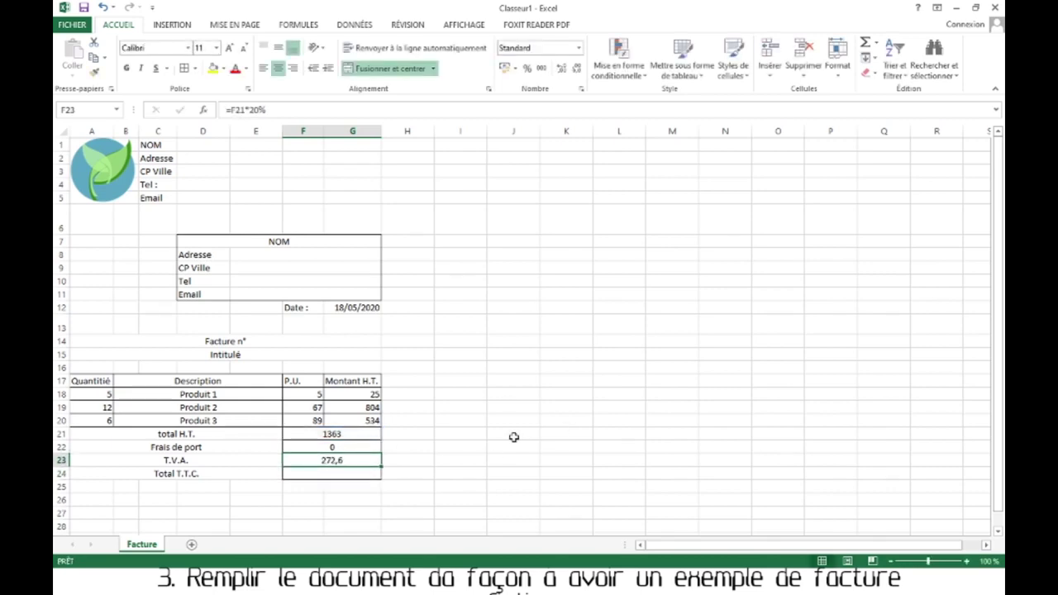
pyautogui.click(276, 111)
pyautogui.moveTo(266, 110); pyautogui.dragTo(248, 110)
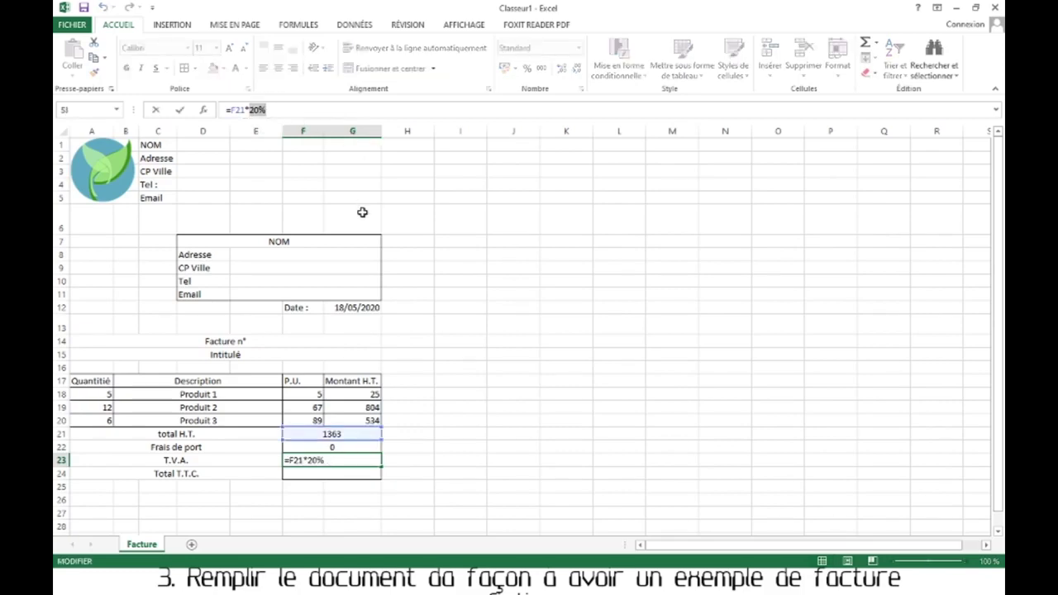
pyautogui.write('0,')
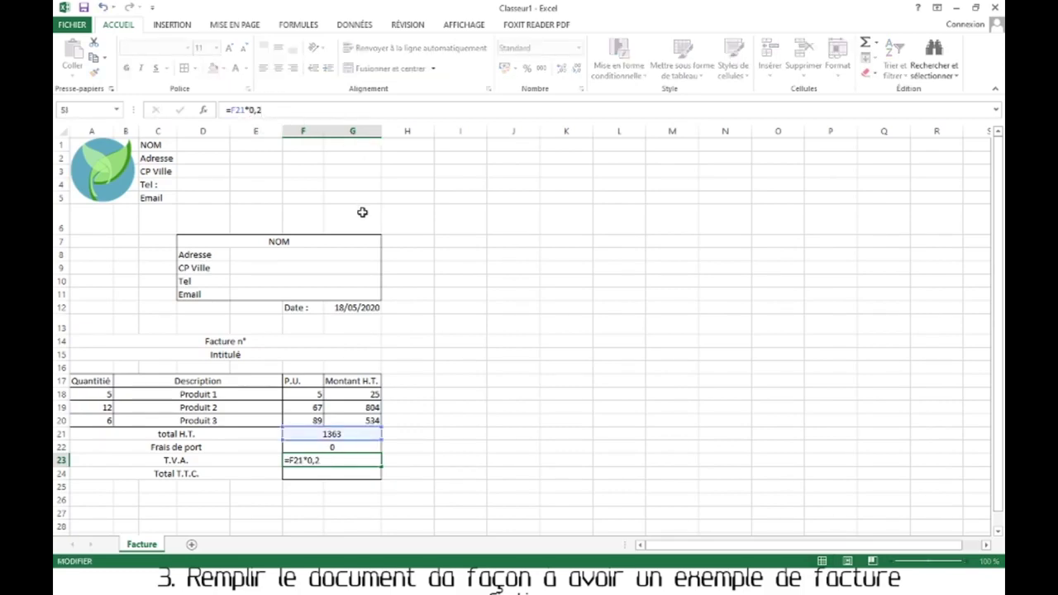
pyautogui.press('Return')
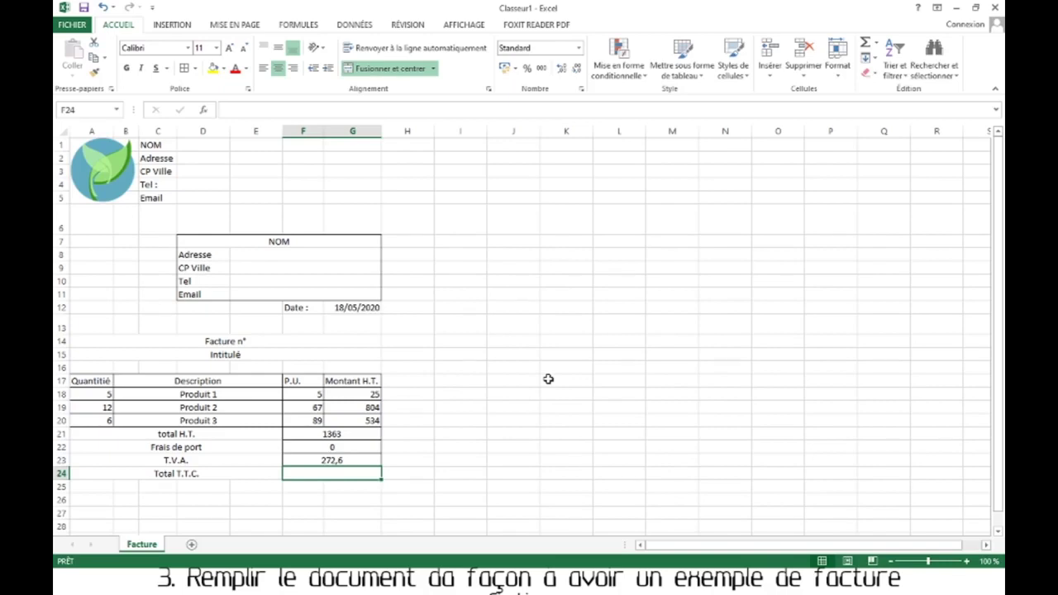
# Calculate the Total T.T.C. in F24 by inserting the SOMME function over the total H.T., Frais de port and T.V.A. cells, F21:G23.
pyautogui.write('=')
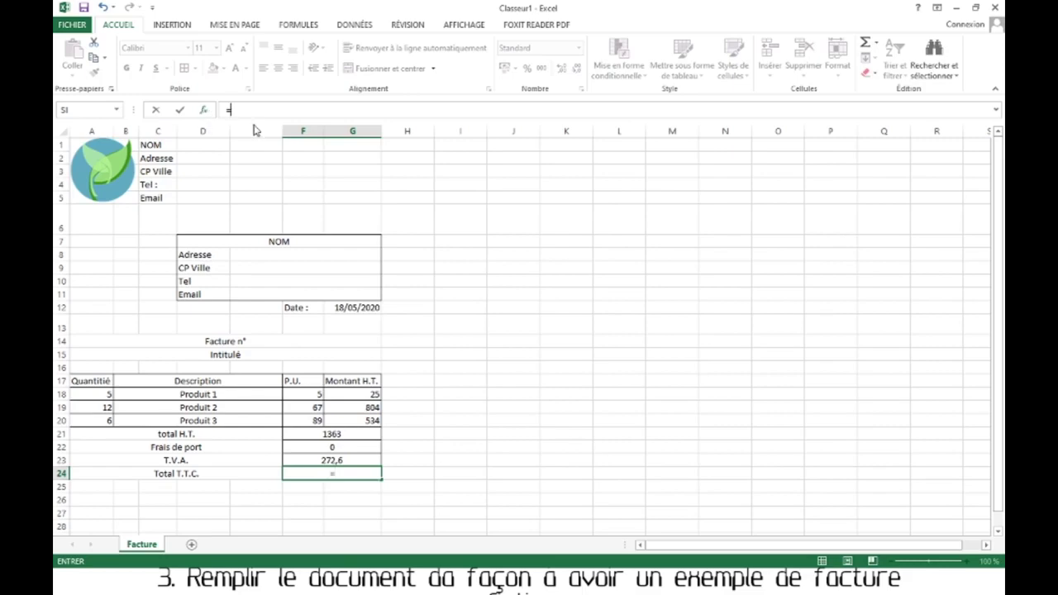
pyautogui.click(203, 110)
pyautogui.click(499, 220)
pyautogui.click(662, 341)
pyautogui.moveTo(343, 434); pyautogui.dragTo(345, 460)
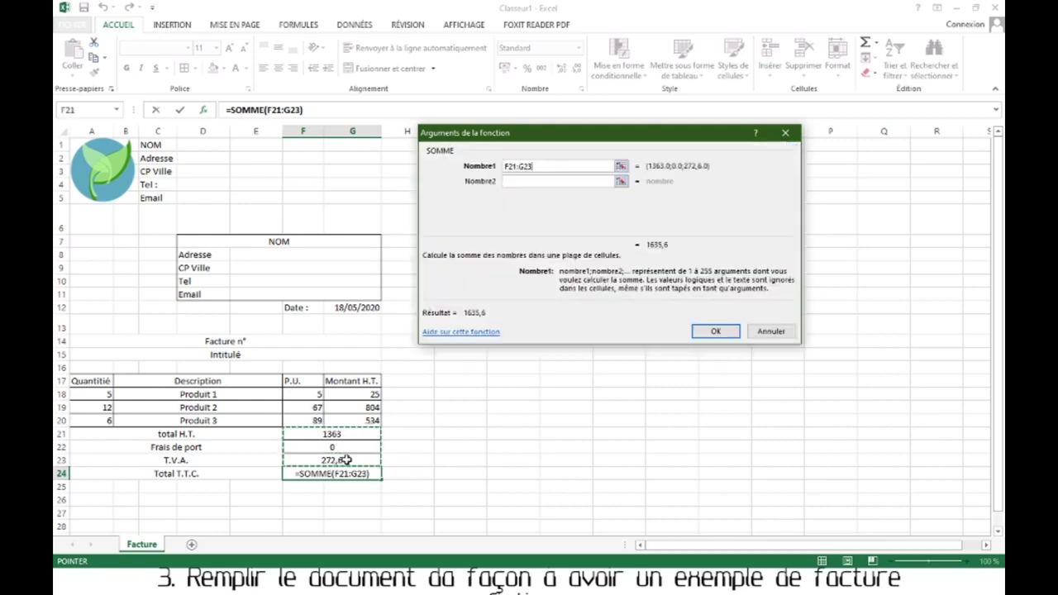
pyautogui.click(709, 334)
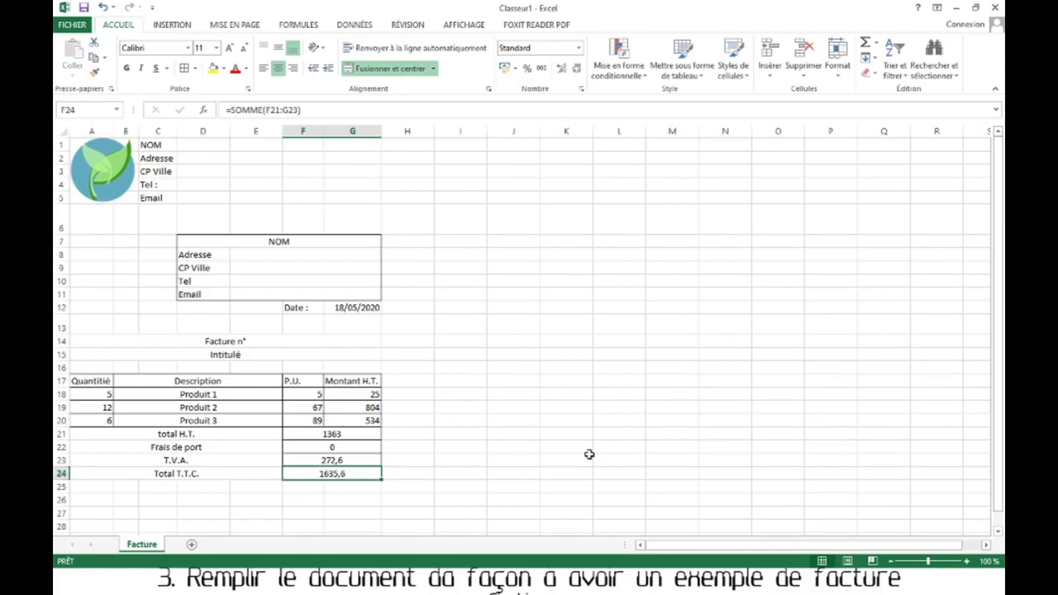
pyautogui.moveTo(86, 391); pyautogui.dragTo(352, 420)
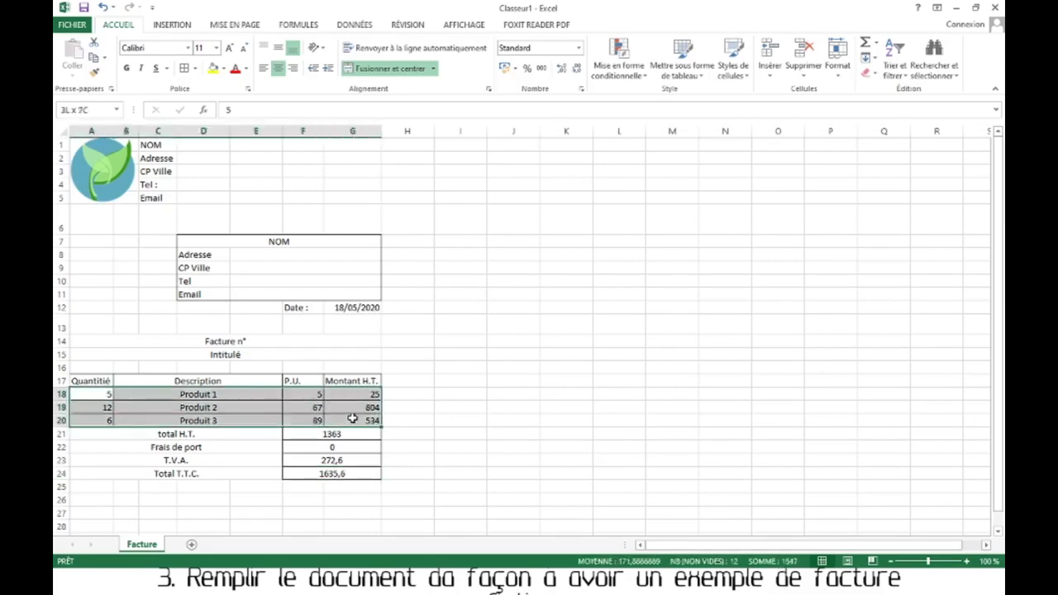
pyautogui.click(407, 446)
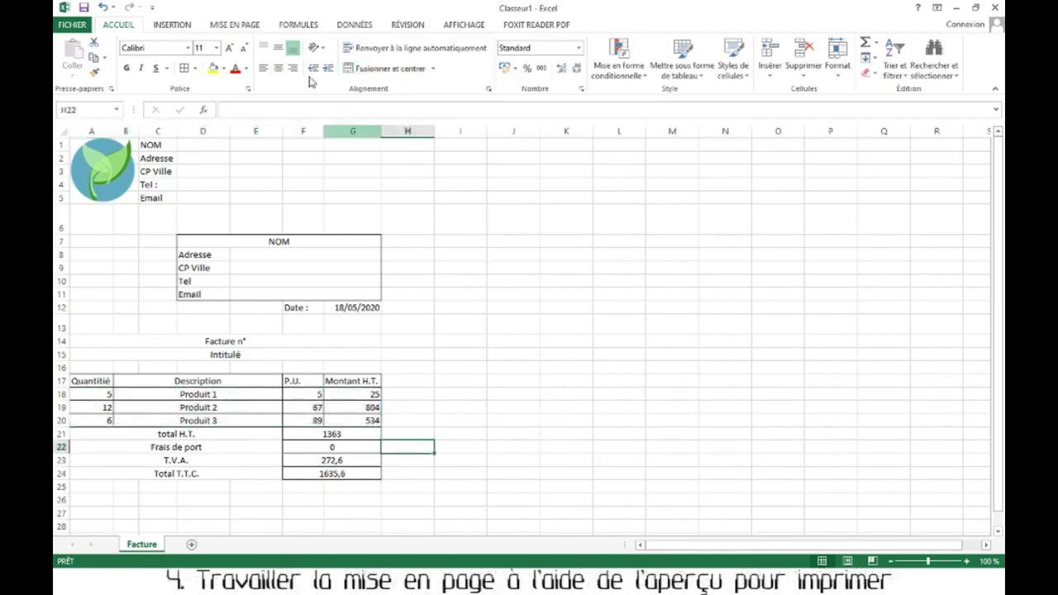
# Preview the invoice for printing and center it horizontally and vertically on the page through the page setup margins.
pyautogui.click(72, 24)
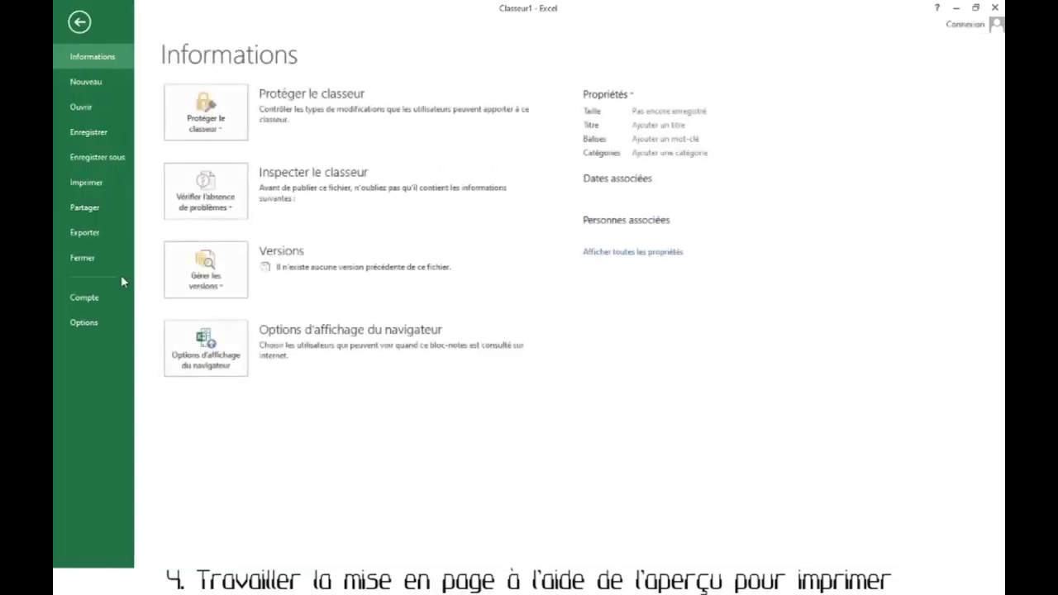
pyautogui.click(91, 183)
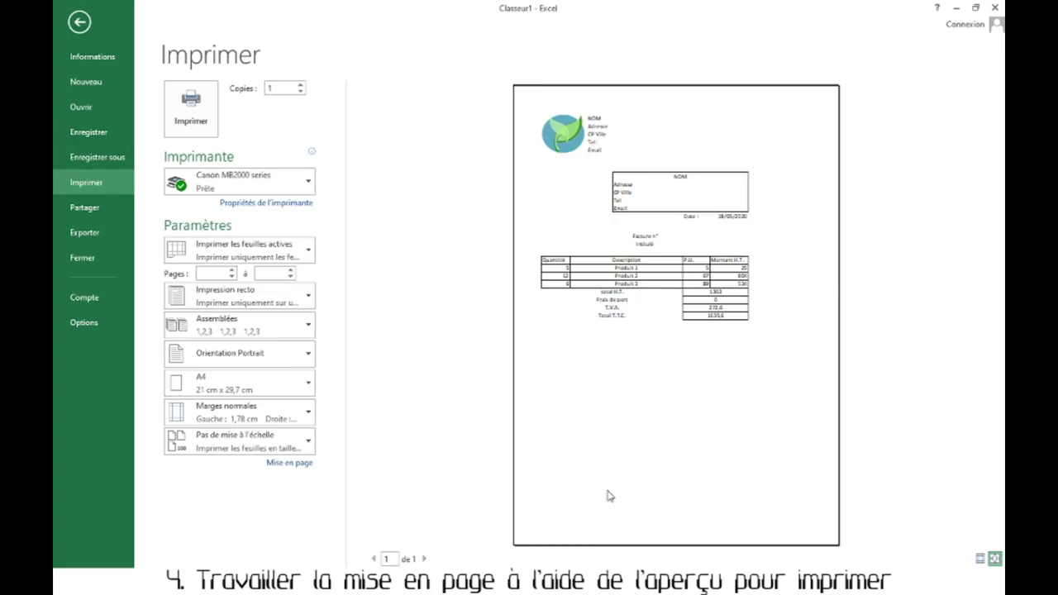
pyautogui.click(282, 463)
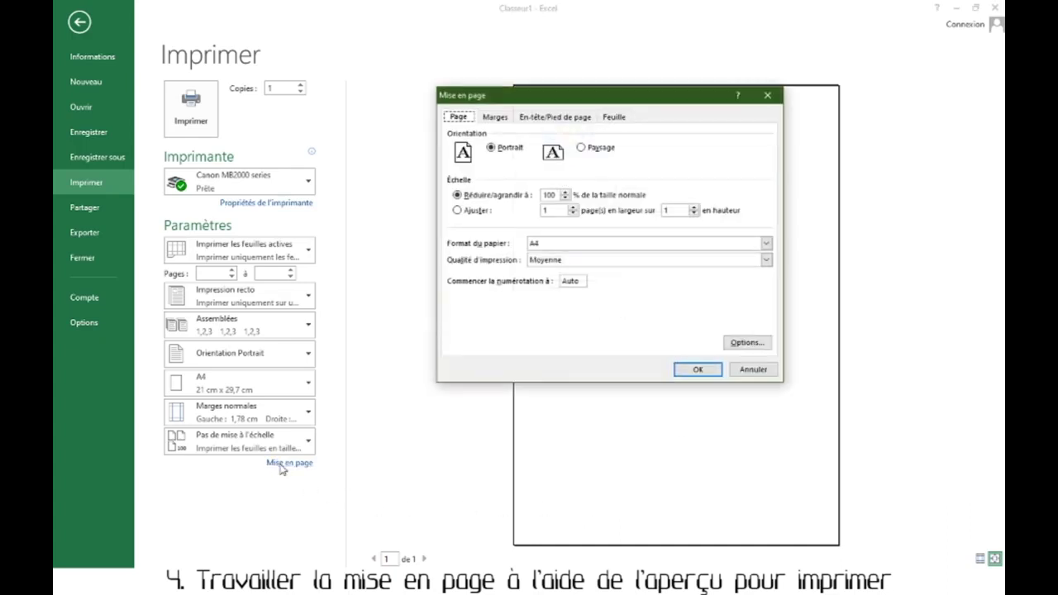
pyautogui.click(497, 118)
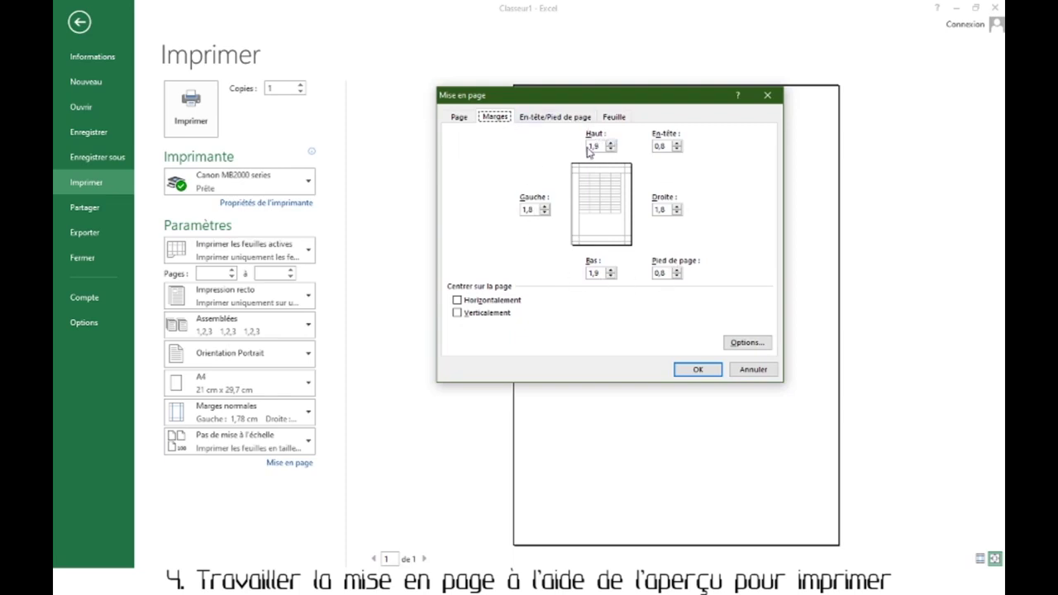
pyautogui.click(474, 302)
pyautogui.click(460, 314)
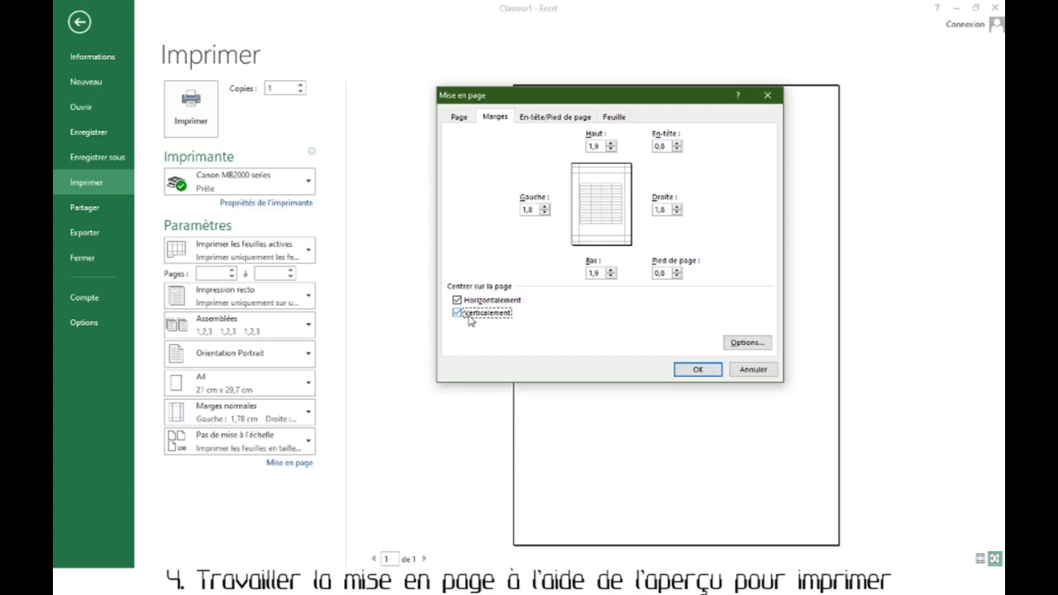
pyautogui.click(698, 370)
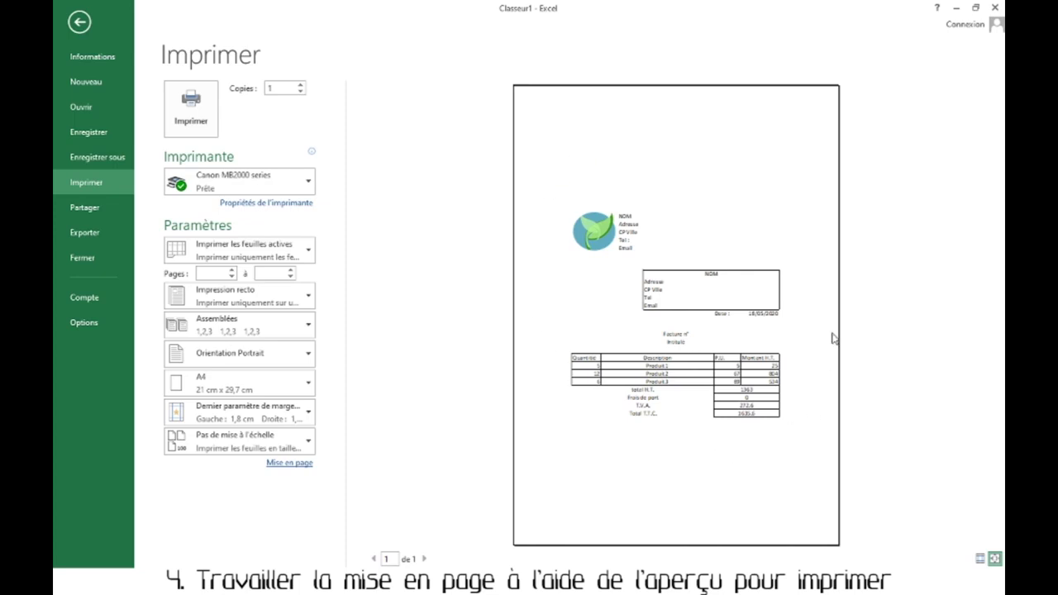
# Turn off vertical centering in the page setup margins, keeping the horizontal centering.
pyautogui.click(304, 464)
pyautogui.click(494, 117)
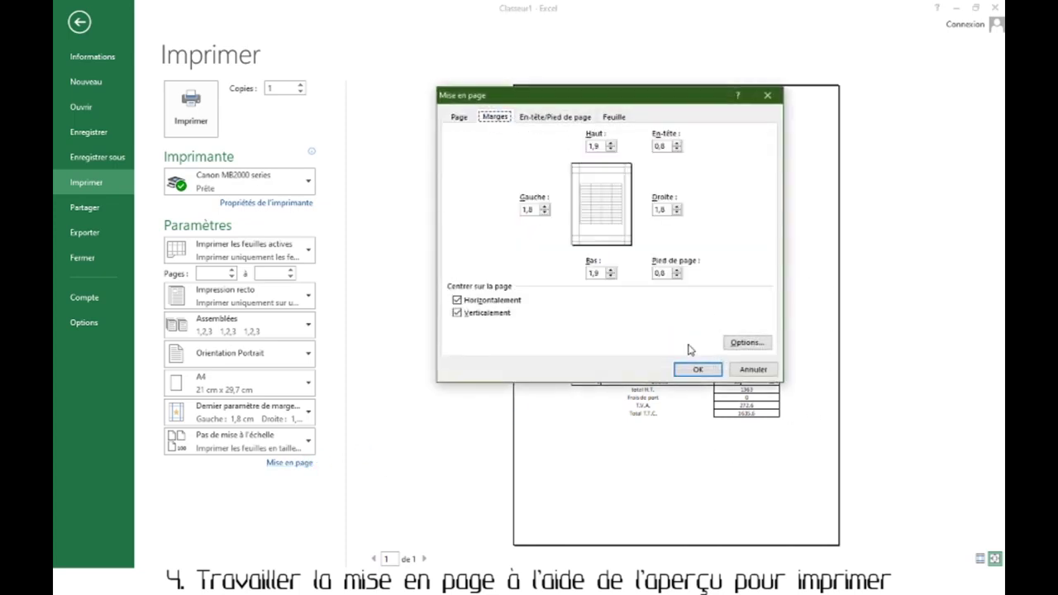
pyautogui.click(487, 315)
pyautogui.click(697, 369)
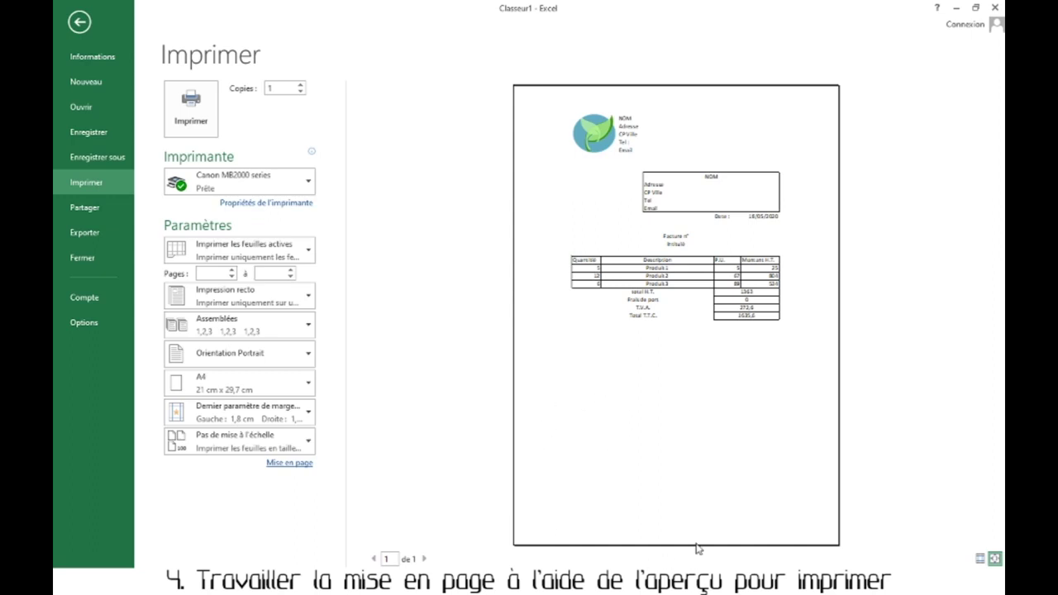
# Widen column E to enlarge the Description area and check both pages in the print preview.
pyautogui.click(79, 21)
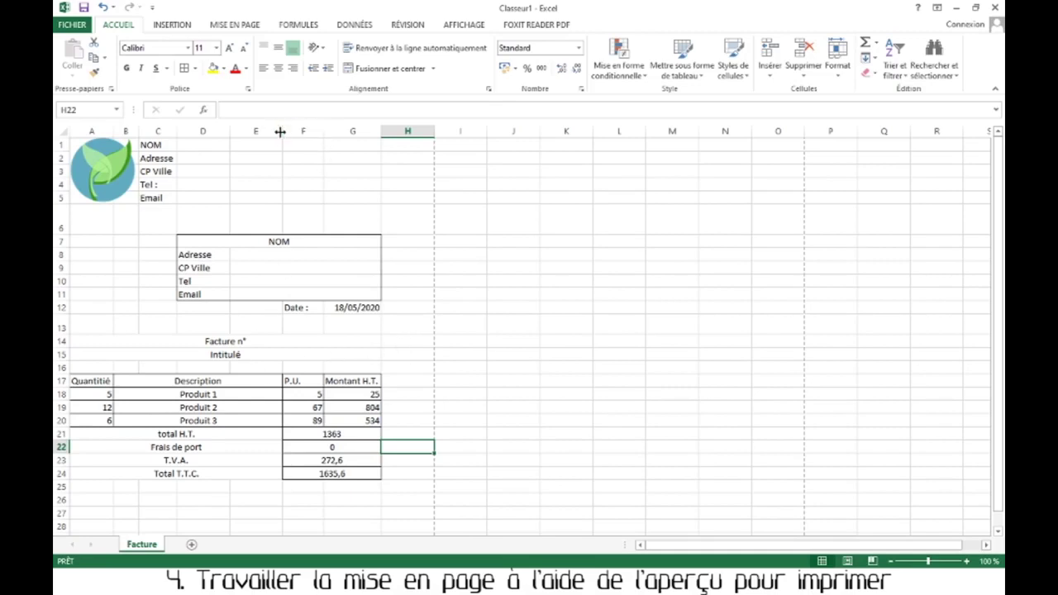
pyautogui.click(272, 381)
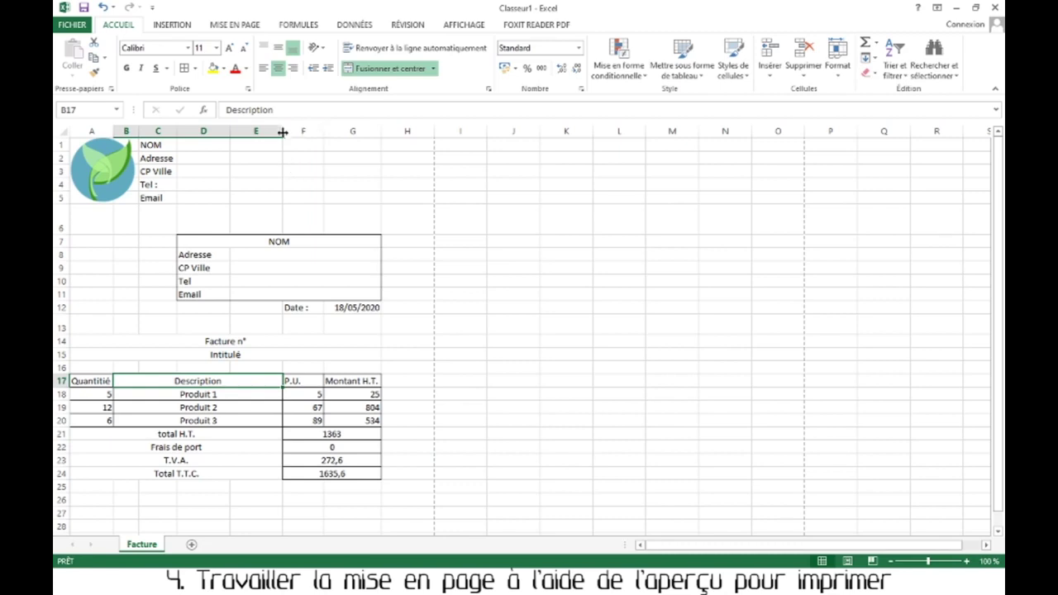
pyautogui.moveTo(282, 131); pyautogui.dragTo(301, 132)
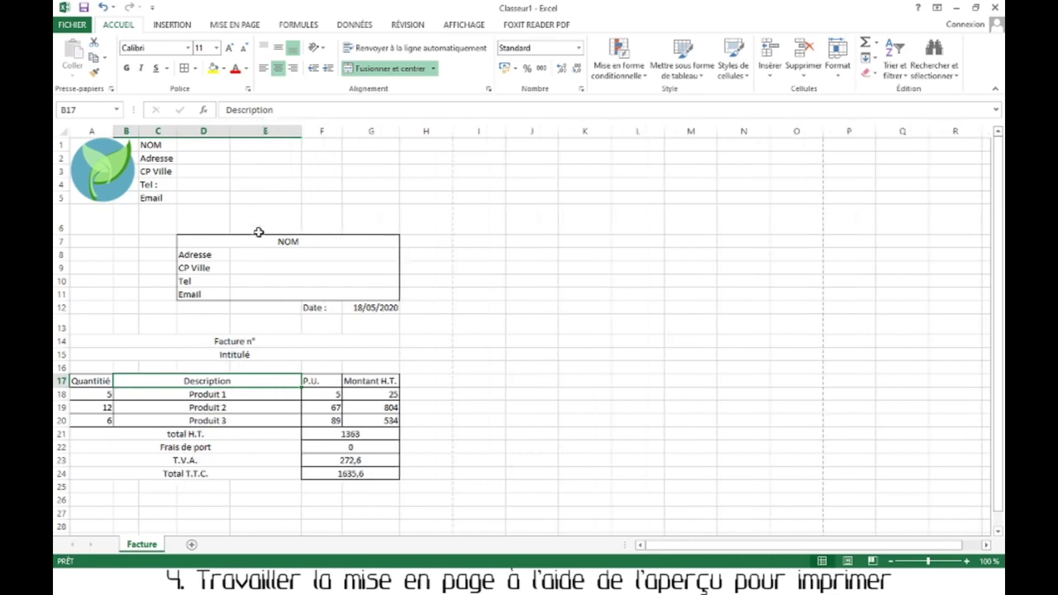
pyautogui.moveTo(301, 130); pyautogui.dragTo(334, 132)
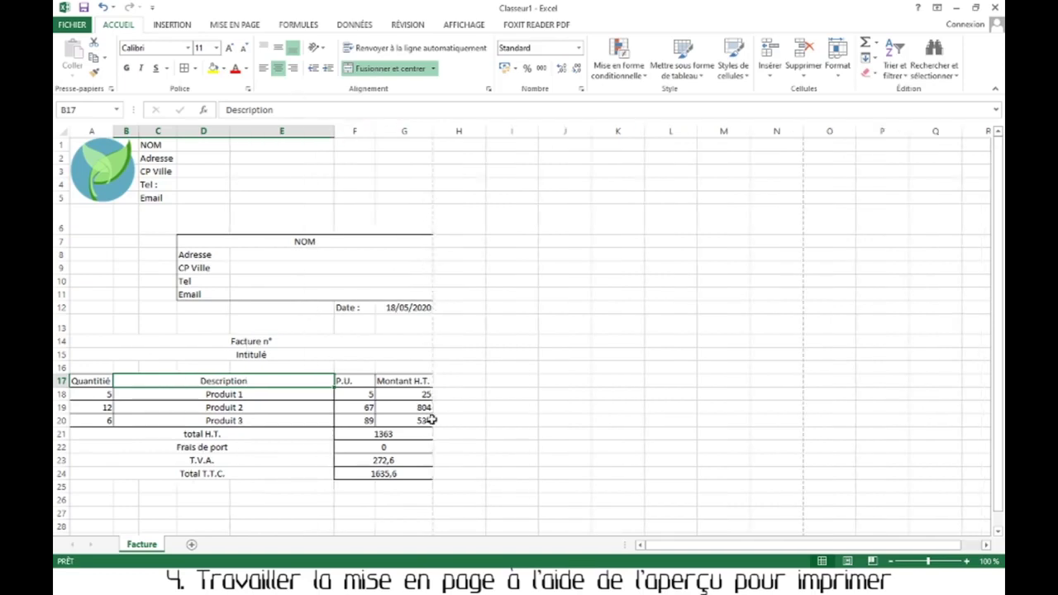
pyautogui.moveTo(334, 133); pyautogui.dragTo(396, 138)
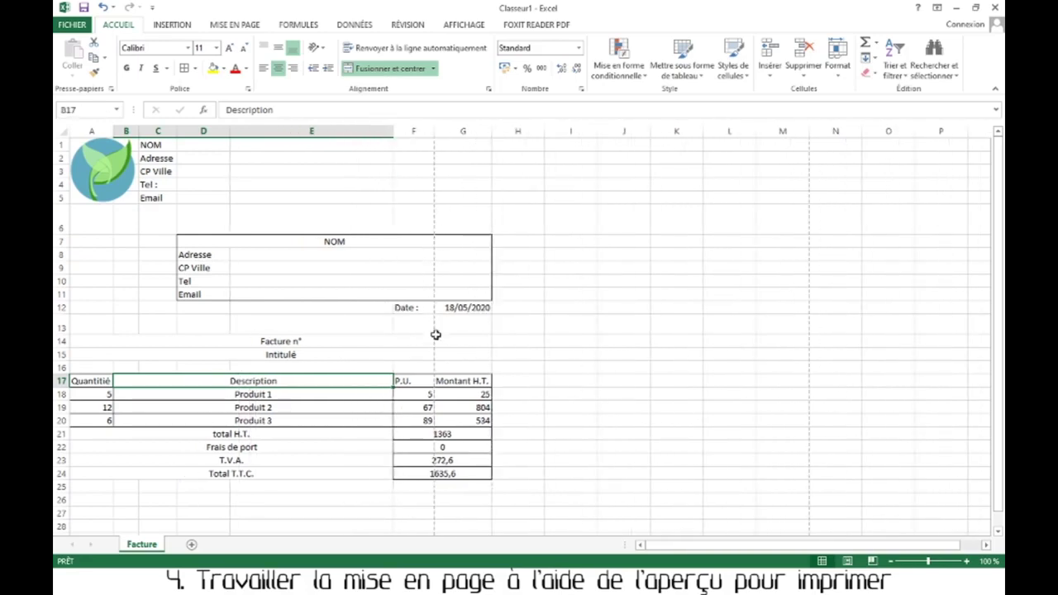
pyautogui.click(73, 25)
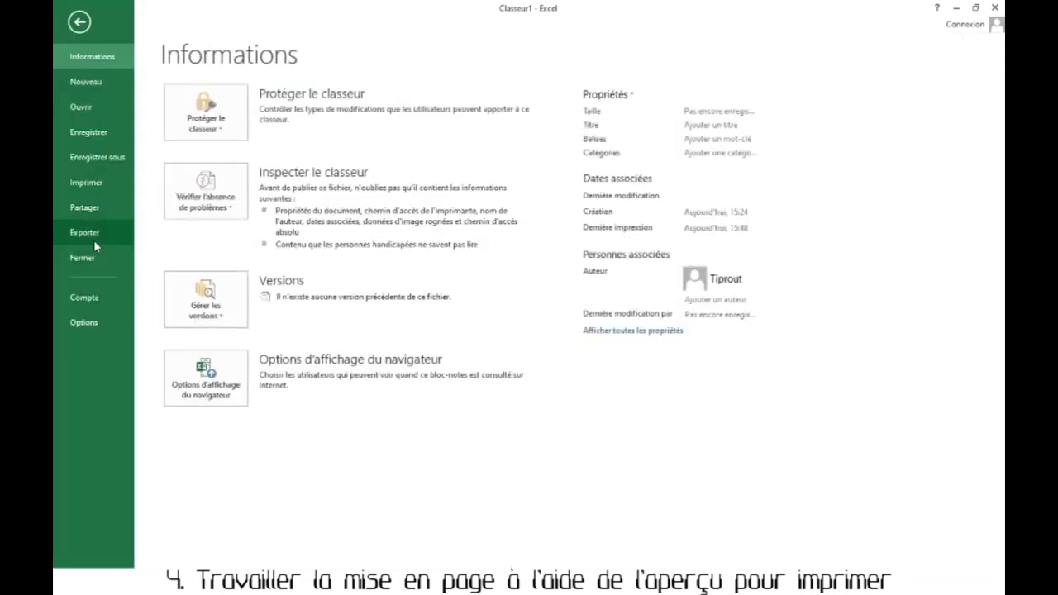
pyautogui.click(108, 189)
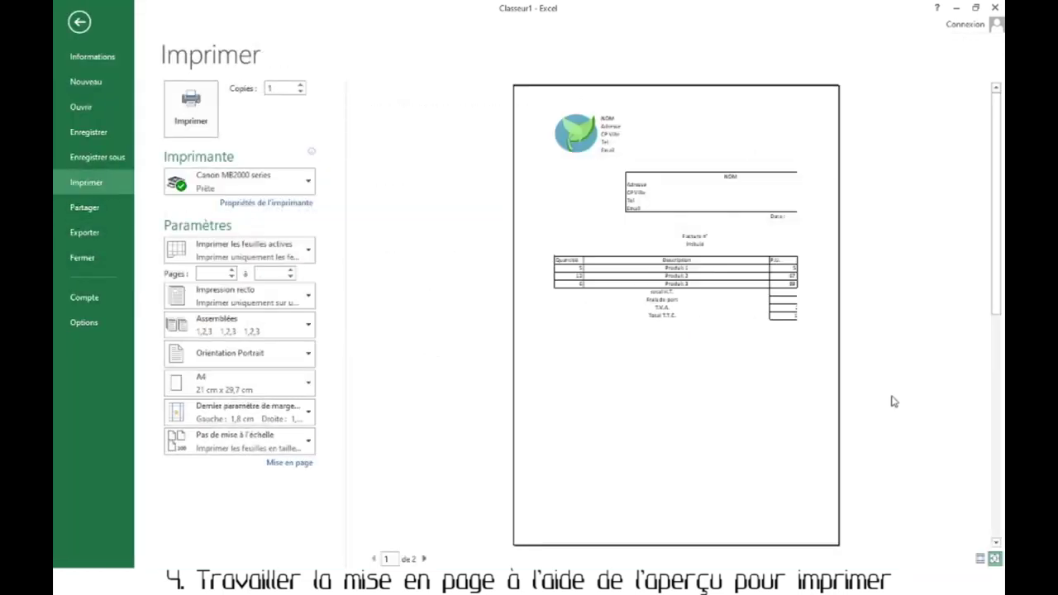
pyautogui.click(424, 559)
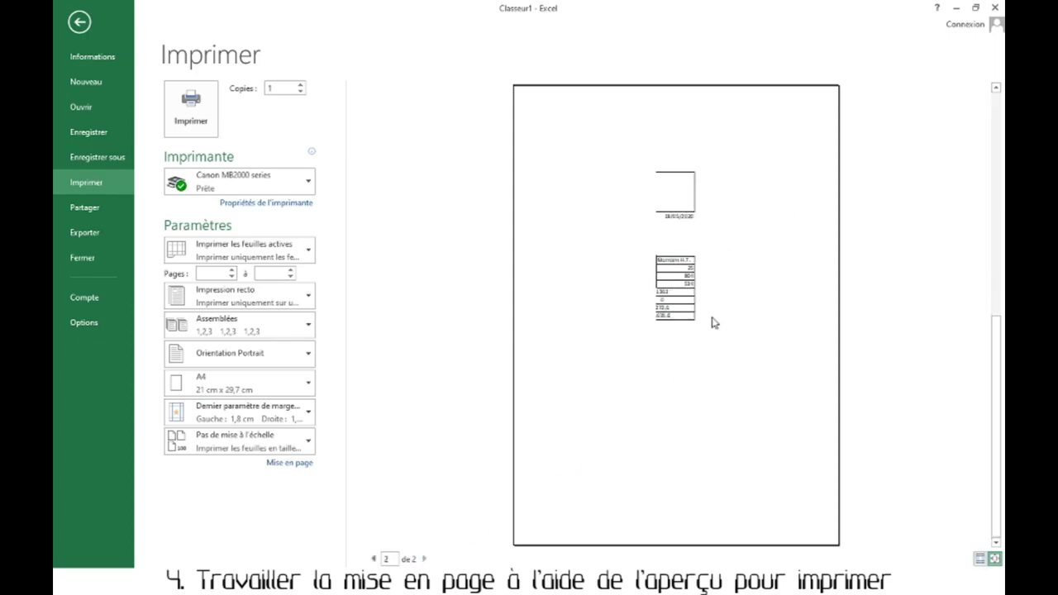
pyautogui.click(79, 22)
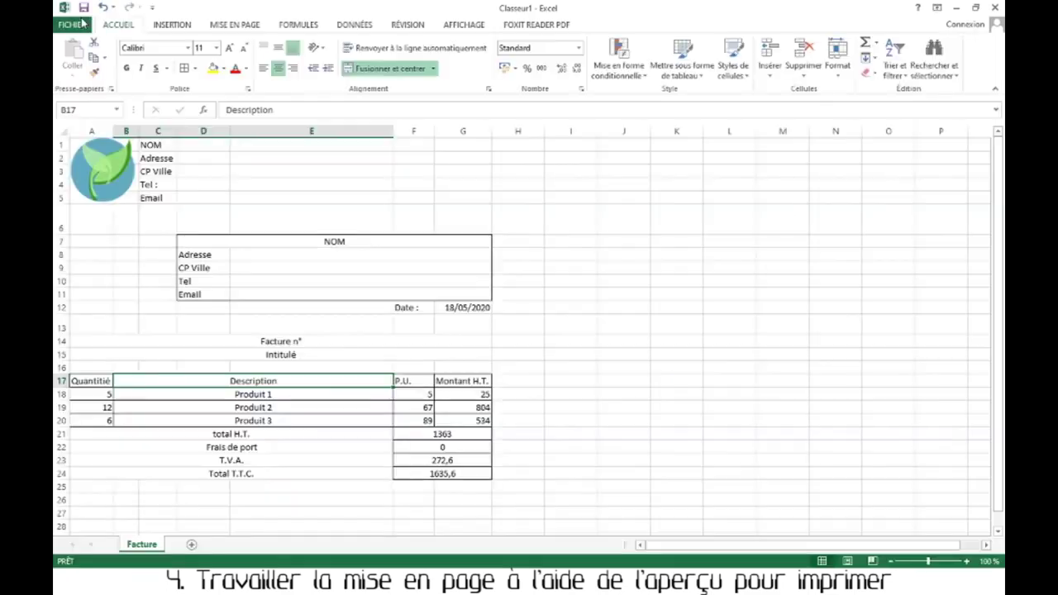
# Narrow column E slightly so the invoice fits on one page and check it in the print preview.
pyautogui.click(462, 197)
pyautogui.moveTo(393, 134); pyautogui.dragTo(371, 133)
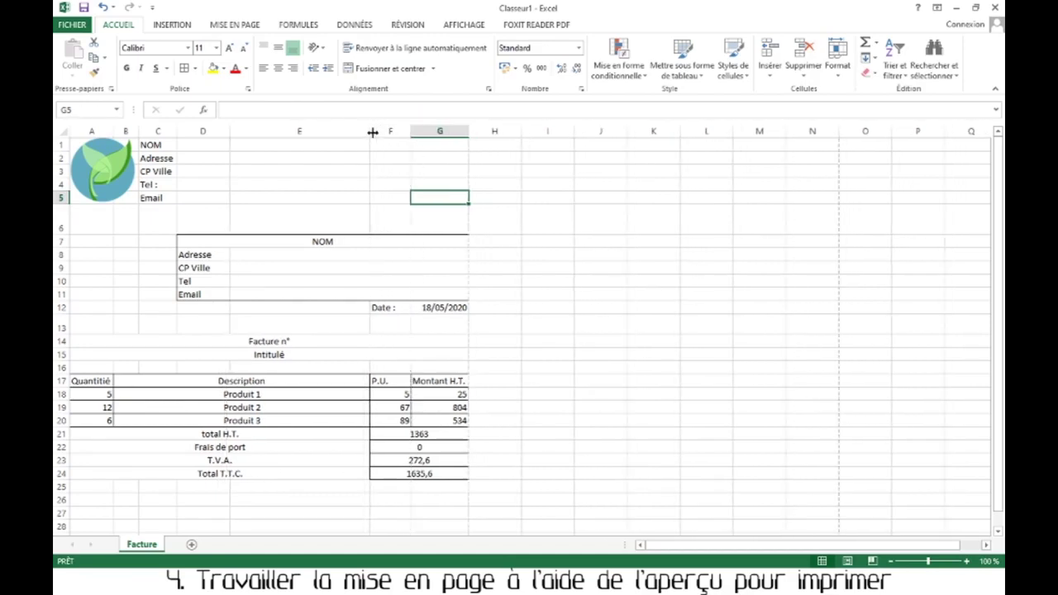
pyautogui.click(81, 27)
pyautogui.click(91, 183)
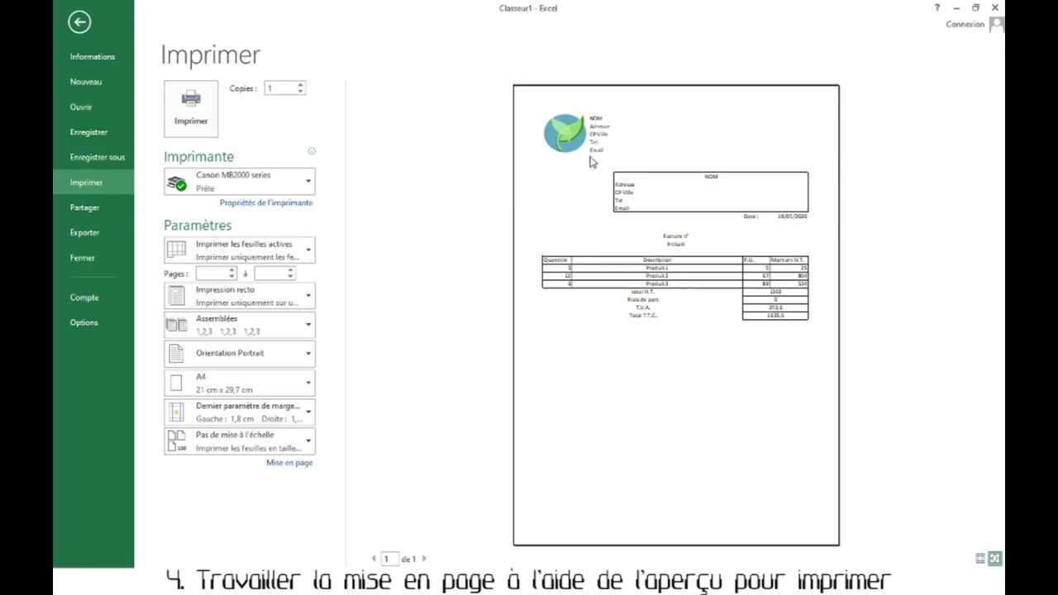
pyautogui.click(80, 22)
# Bold the sender's NOM in C1 and apply italic and underline to Tel and Email in C4:C5.
pyautogui.click(154, 146)
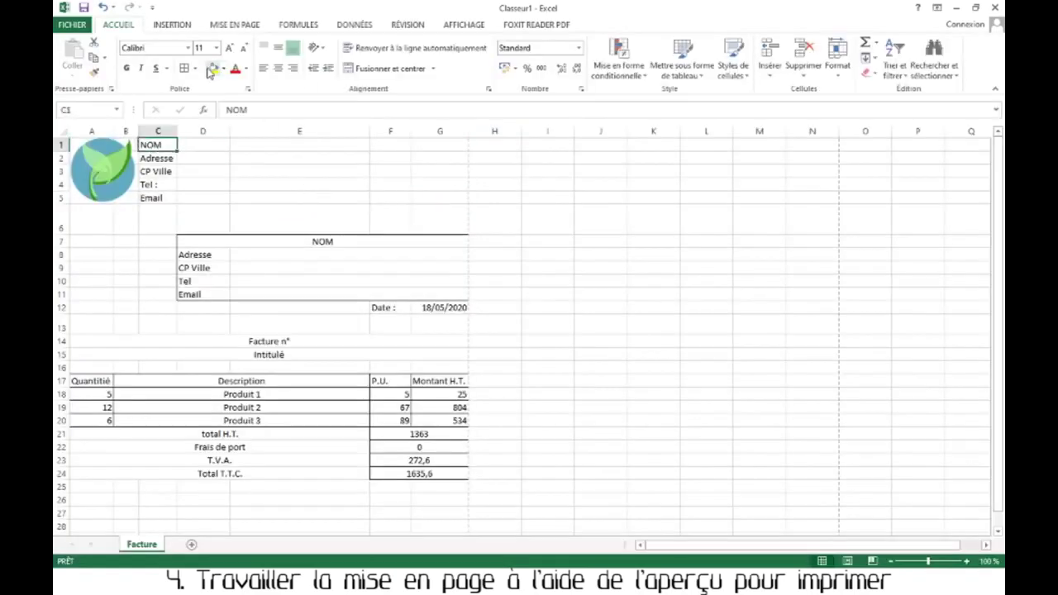
pyautogui.click(126, 68)
pyautogui.click(160, 160)
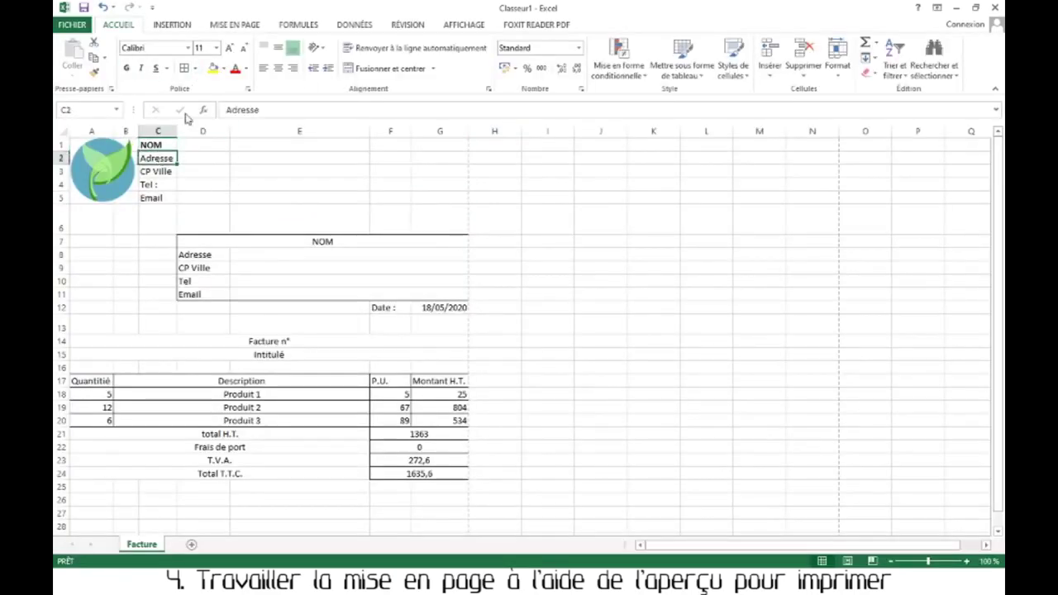
pyautogui.moveTo(157, 159); pyautogui.dragTo(153, 197)
pyautogui.click(142, 68)
pyautogui.click(156, 69)
# Bold NOM in the bordered client box and apply italic and underline to Tel and Email in D10:D11.
pyautogui.click(292, 242)
pyautogui.hotkey('ctrl', 'g')
pyautogui.moveTo(190, 281); pyautogui.dragTo(197, 294)
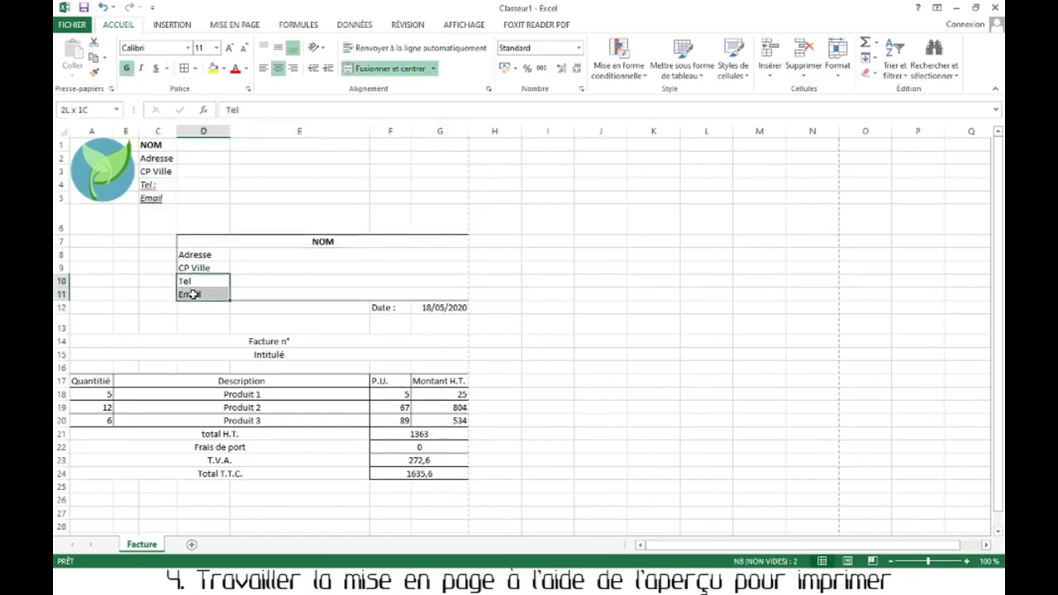
pyautogui.click(141, 67)
pyautogui.click(156, 67)
# Bold the Facture n° title in row 14.
pyautogui.click(281, 341)
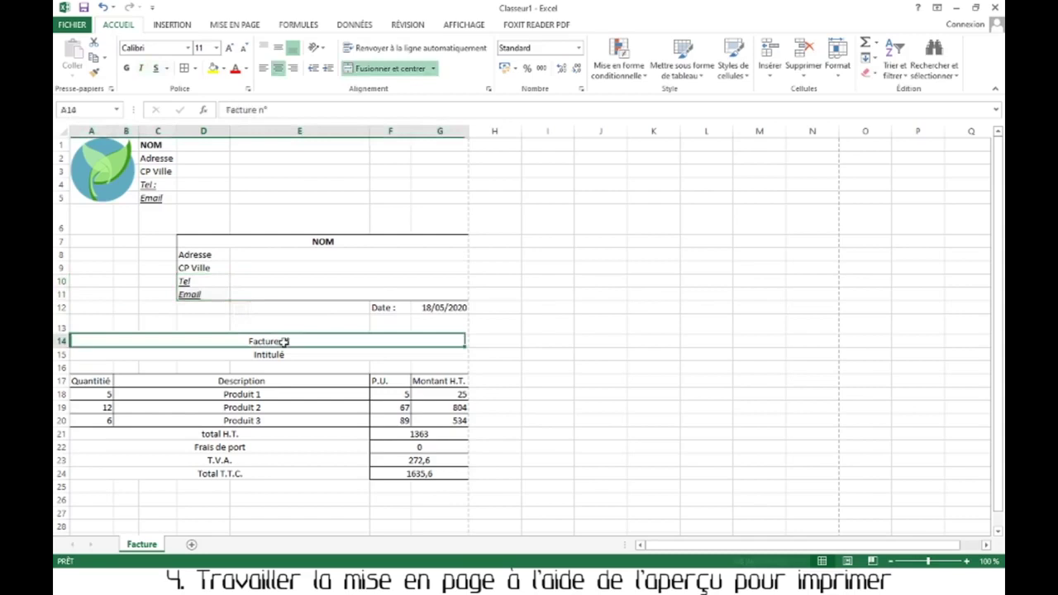
pyautogui.click(127, 69)
pyautogui.click(297, 356)
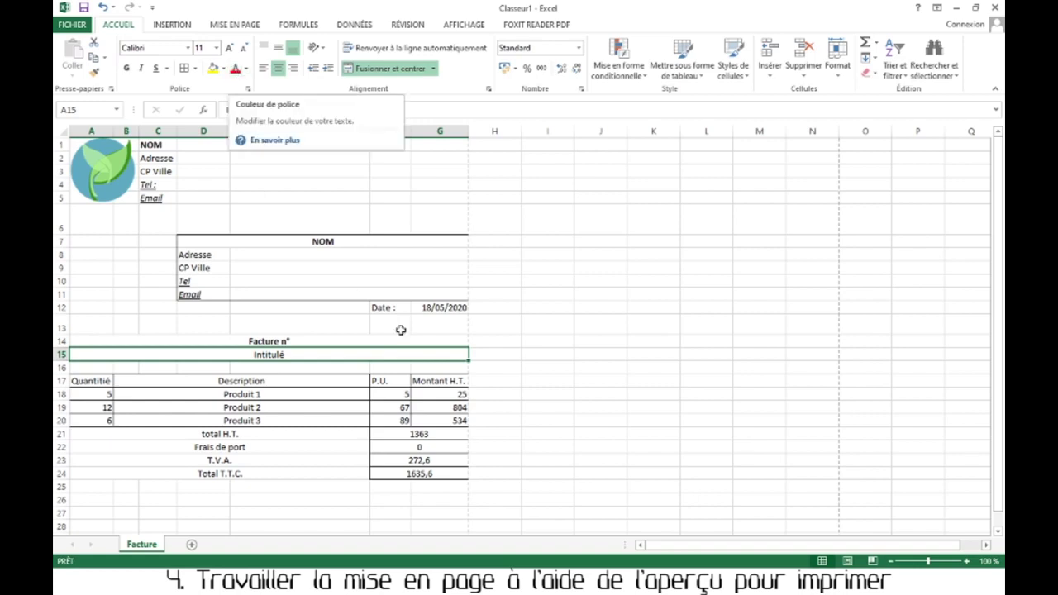
# Give the table header row A17:G17 a black fill with white bold text.
pyautogui.moveTo(91, 381); pyautogui.dragTo(459, 381)
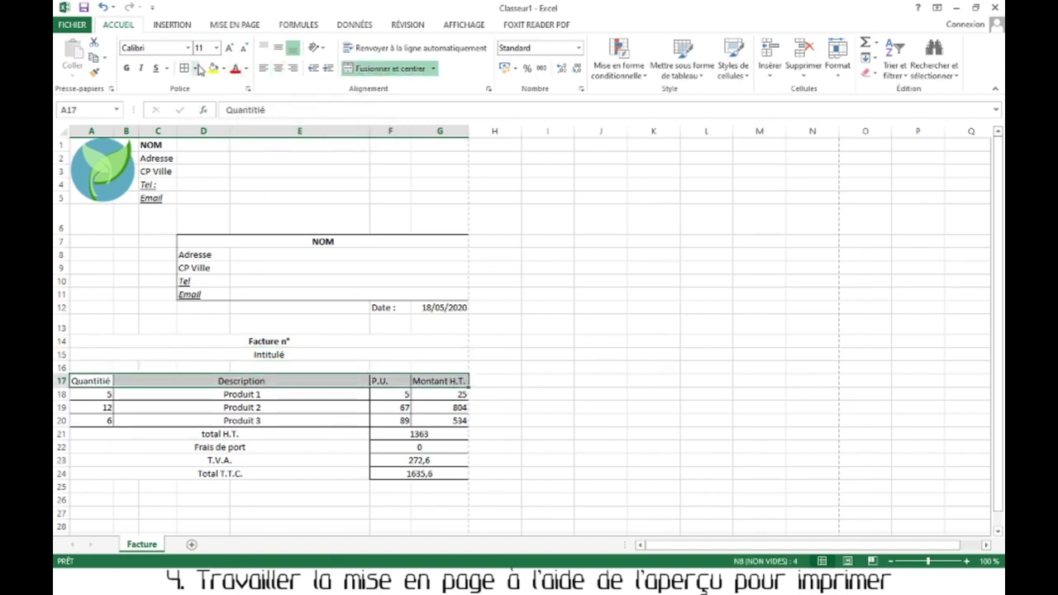
pyautogui.click(246, 69)
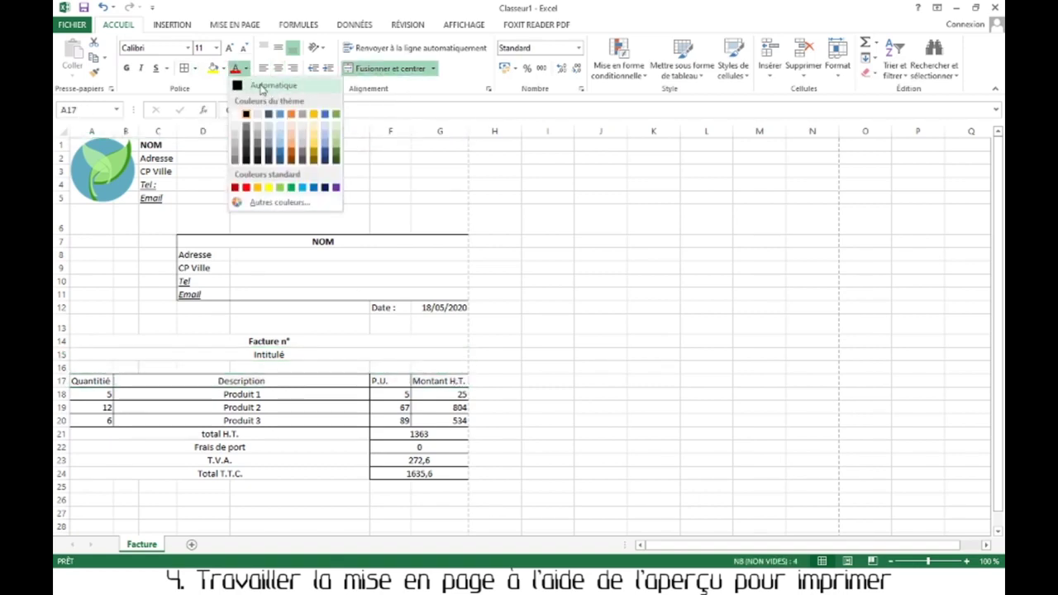
pyautogui.click(223, 69)
pyautogui.click(224, 99)
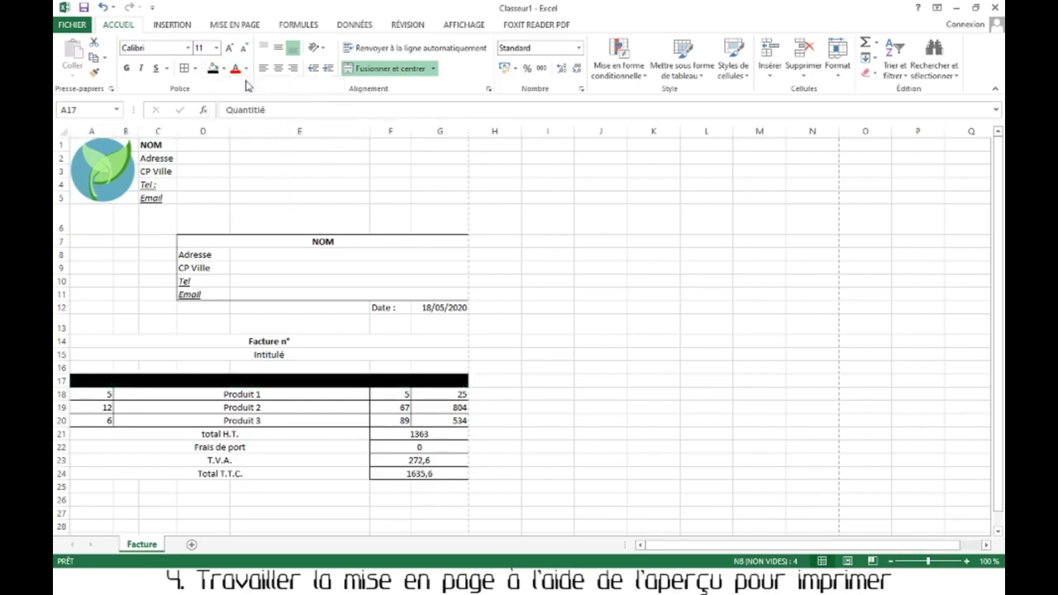
pyautogui.click(245, 69)
pyautogui.click(236, 107)
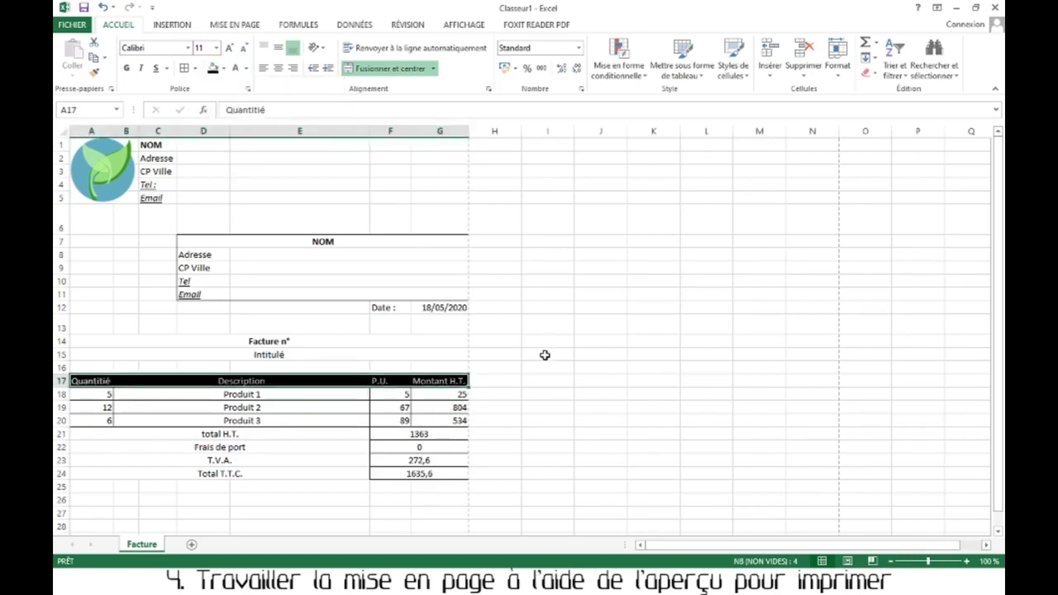
pyautogui.click(126, 68)
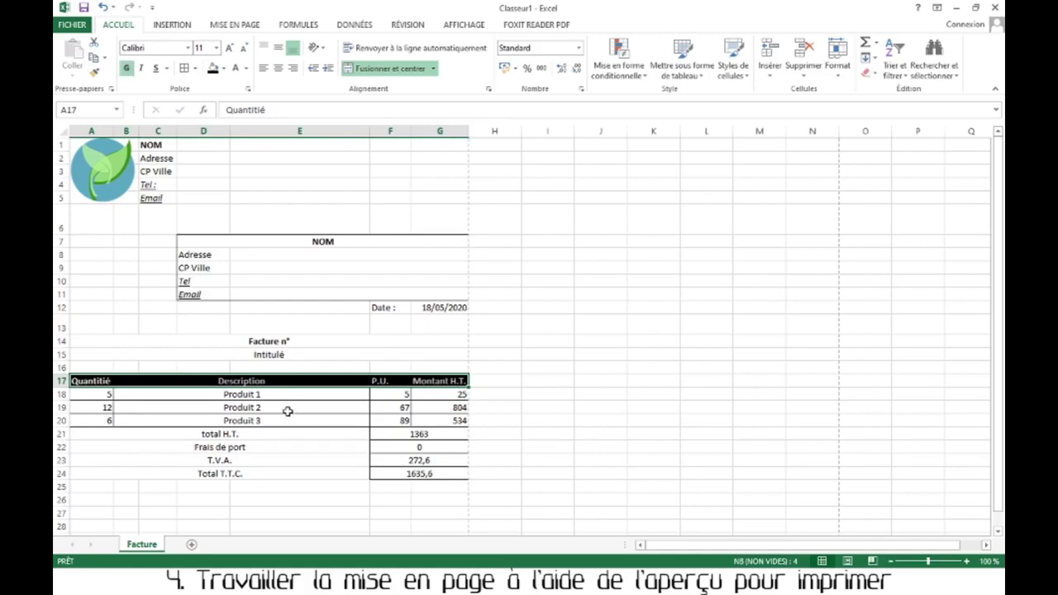
# Right-align the total H.T., Frais de port, T.V.A. and Total T.T.C. labels in rows 21 to 24.
pyautogui.moveTo(286, 435); pyautogui.dragTo(292, 467)
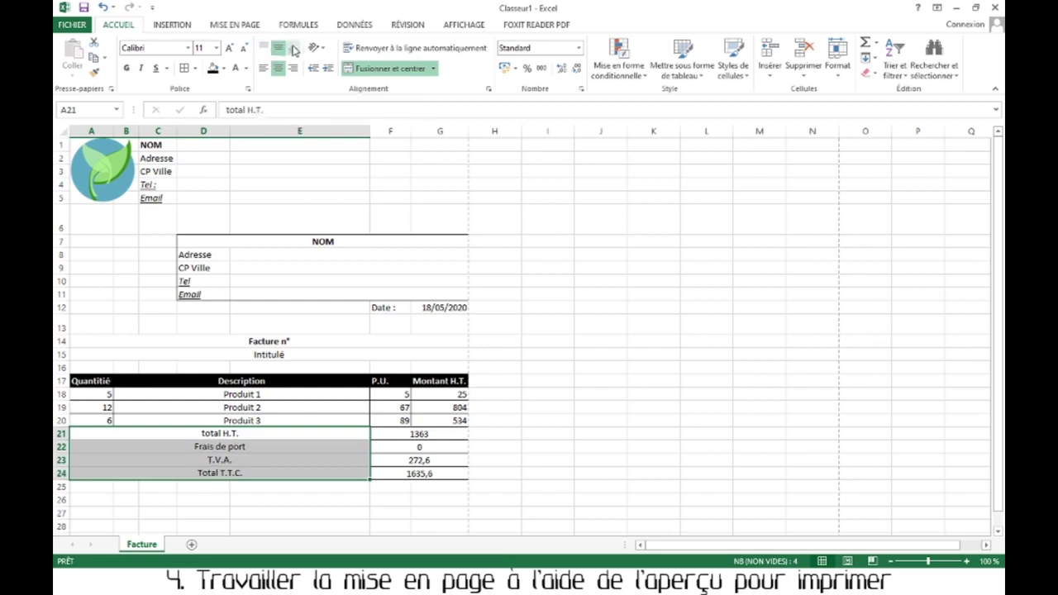
pyautogui.click(263, 68)
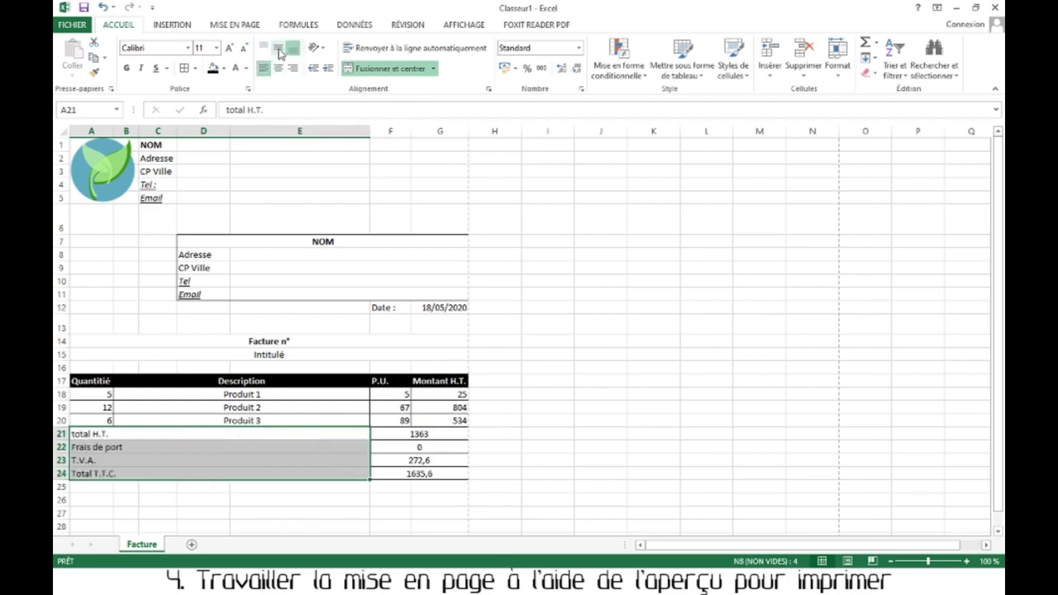
pyautogui.click(292, 68)
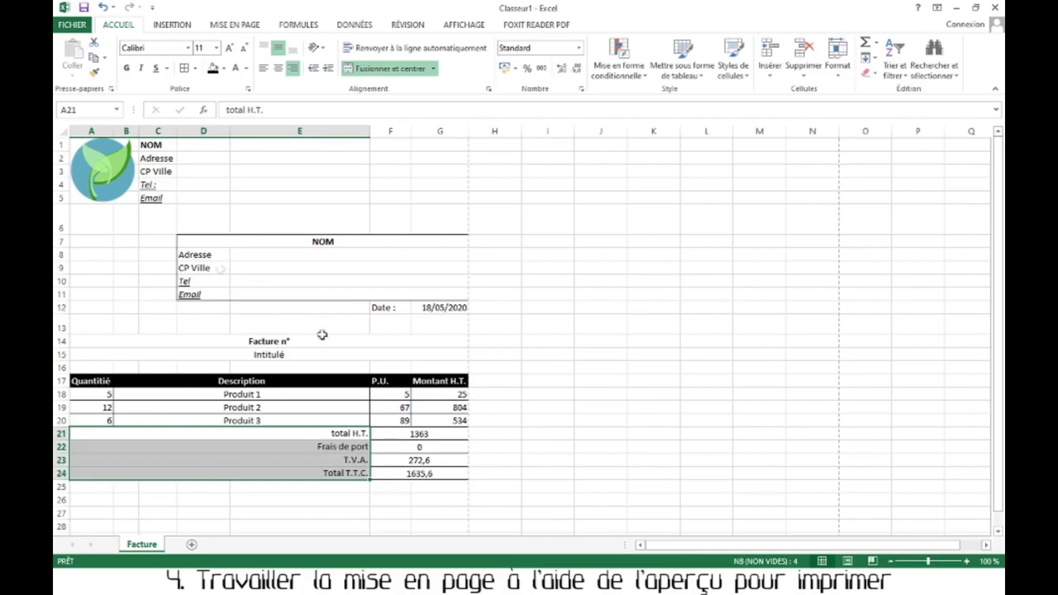
pyautogui.moveTo(291, 341); pyautogui.dragTo(294, 362)
# Left-align the product descriptions in rows 18 to 20 and center the quantities in A18:A20.
pyautogui.moveTo(263, 394); pyautogui.dragTo(265, 421)
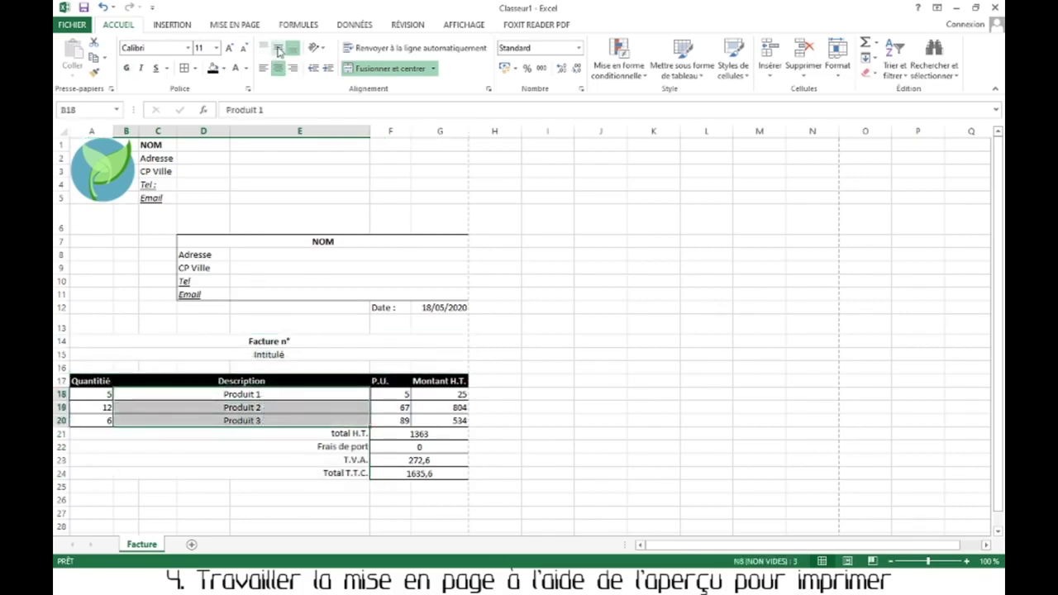
pyautogui.click(263, 68)
pyautogui.click(99, 395)
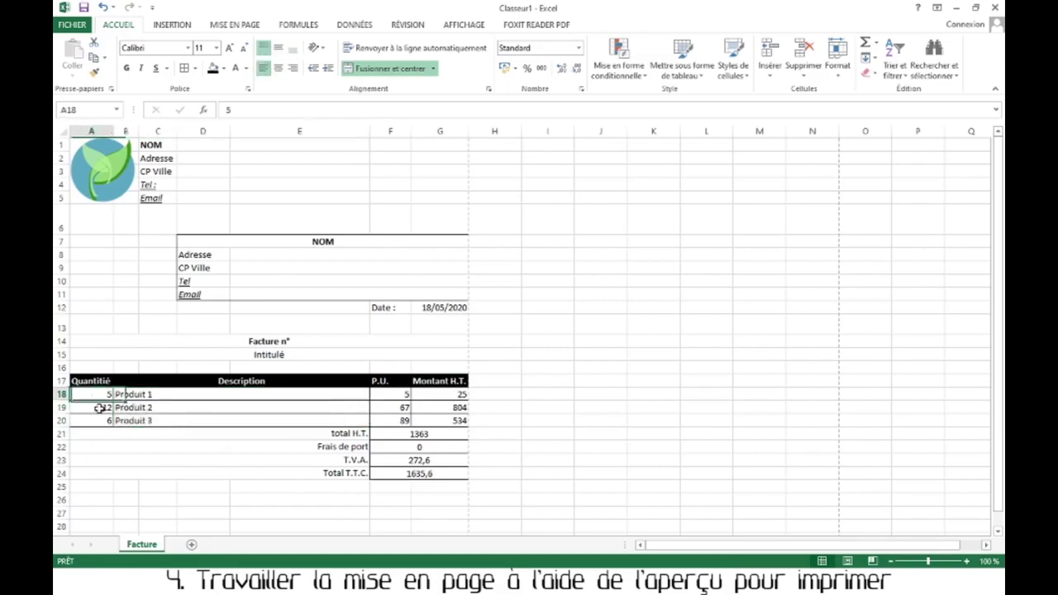
pyautogui.moveTo(99, 408); pyautogui.dragTo(99, 422)
pyautogui.click(279, 68)
# Right-align the total, shipping and T.V.A. amounts in F21:G24.
pyautogui.moveTo(389, 395); pyautogui.dragTo(435, 470)
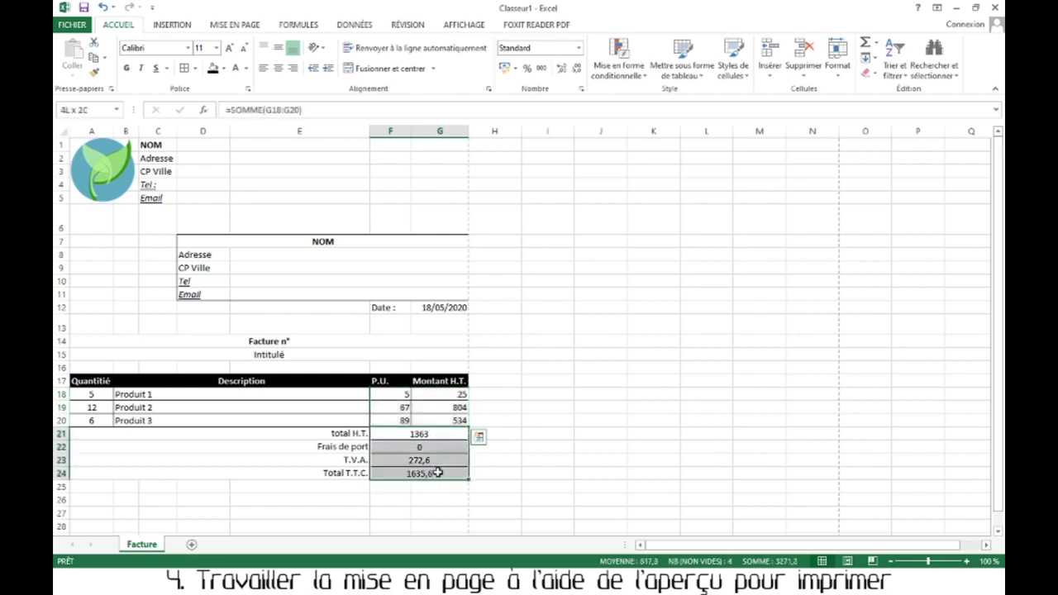
pyautogui.click(293, 68)
pyautogui.click(458, 458)
pyautogui.click(493, 463)
# Italicize and underline the Date label in F12 and check the invoice in the print preview.
pyautogui.click(388, 308)
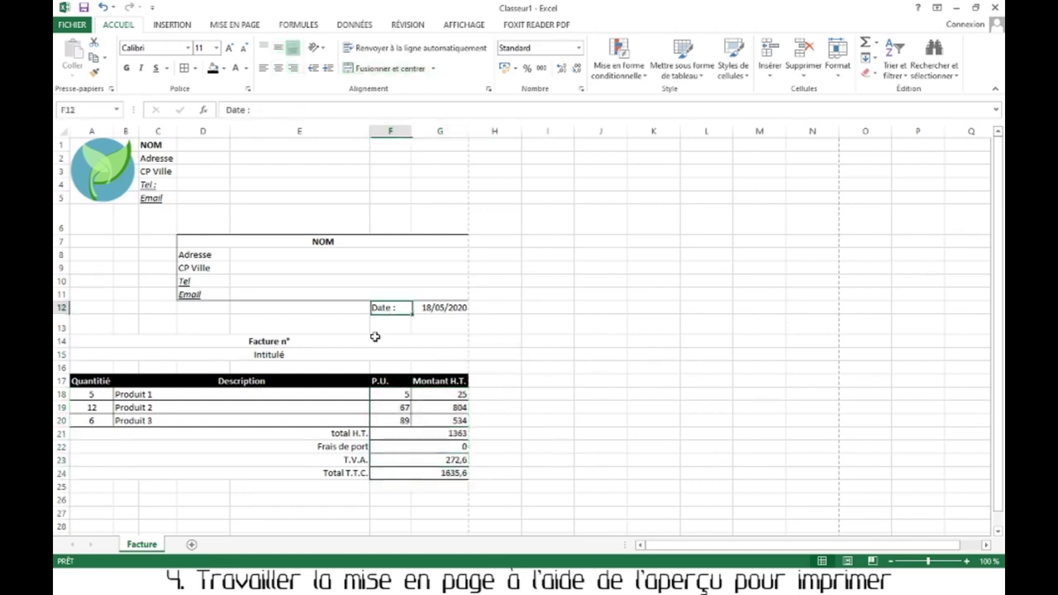
pyautogui.click(141, 68)
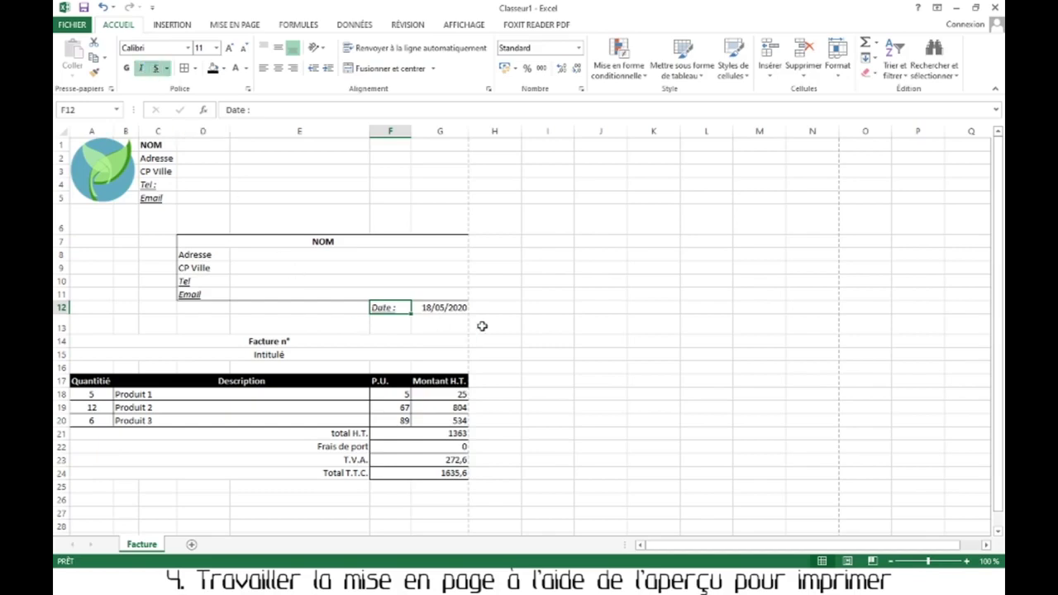
pyautogui.click(452, 311)
pyautogui.click(72, 25)
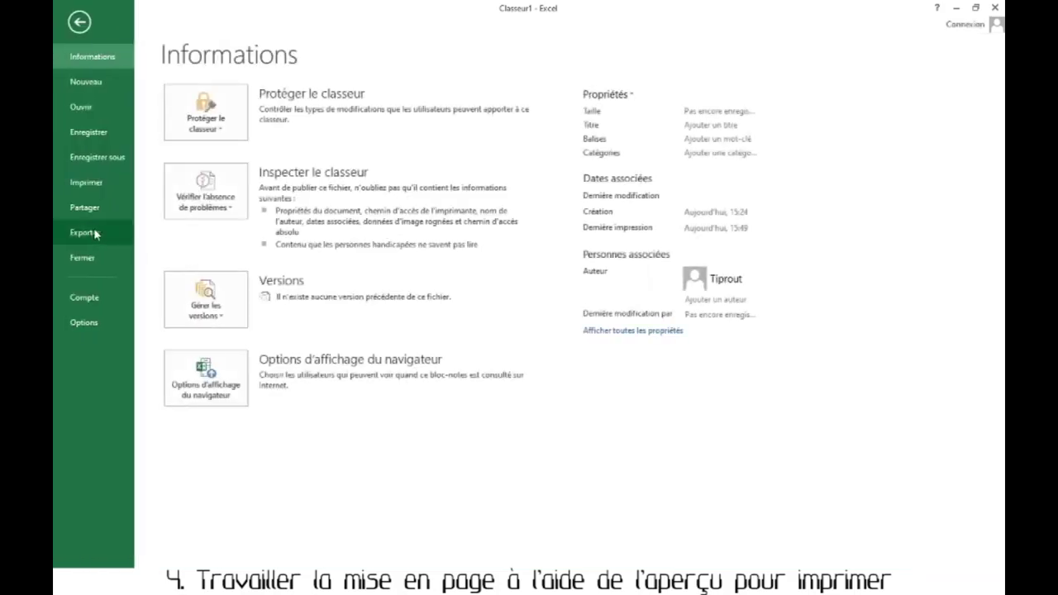
pyautogui.click(86, 182)
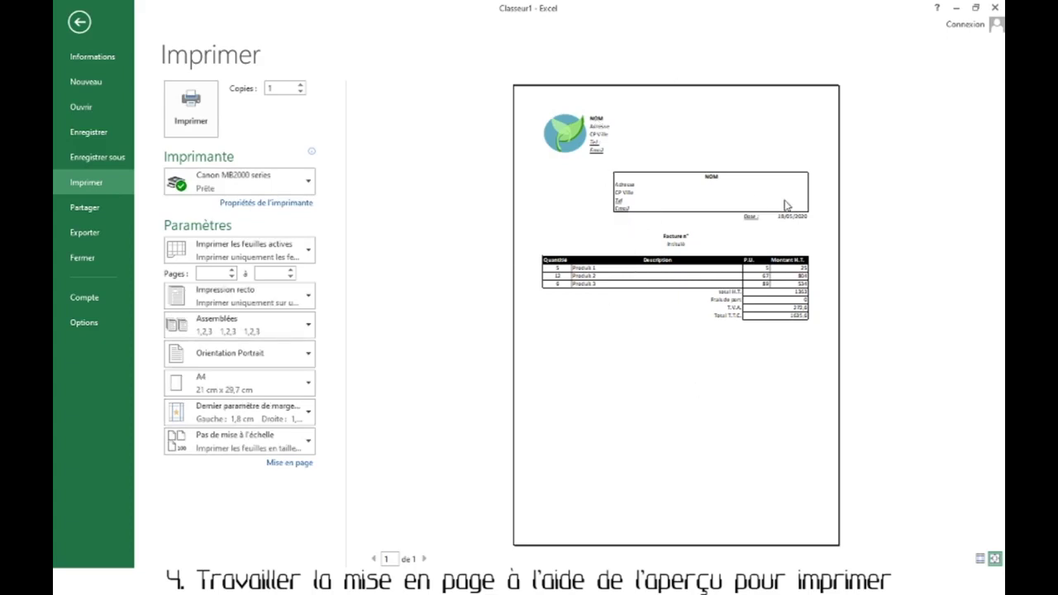
pyautogui.press('Escape')
pyautogui.scroll(-2, 538, 406)
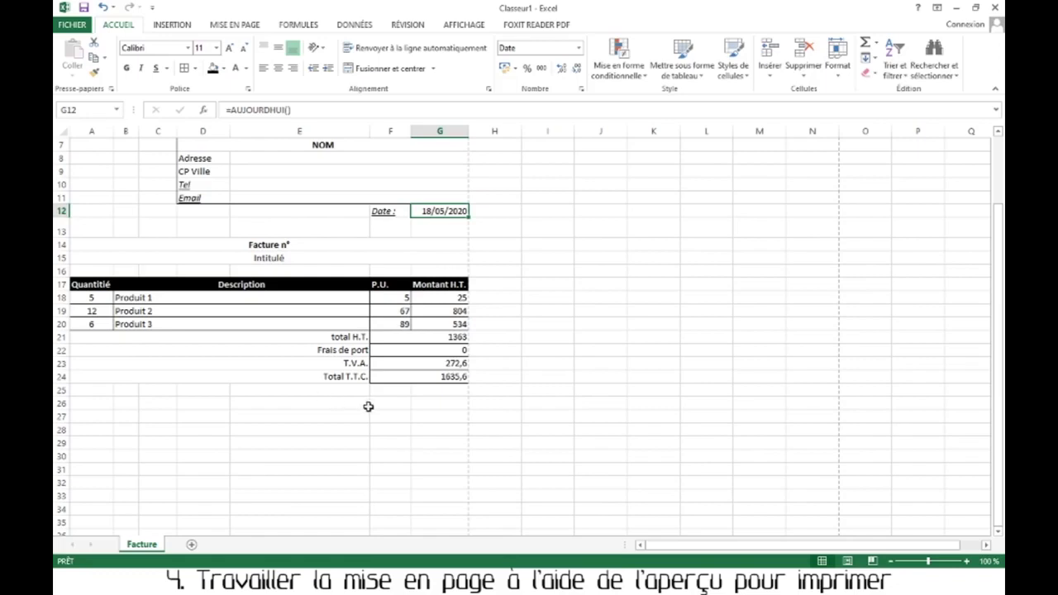
pyautogui.moveTo(396, 295); pyautogui.dragTo(451, 373)
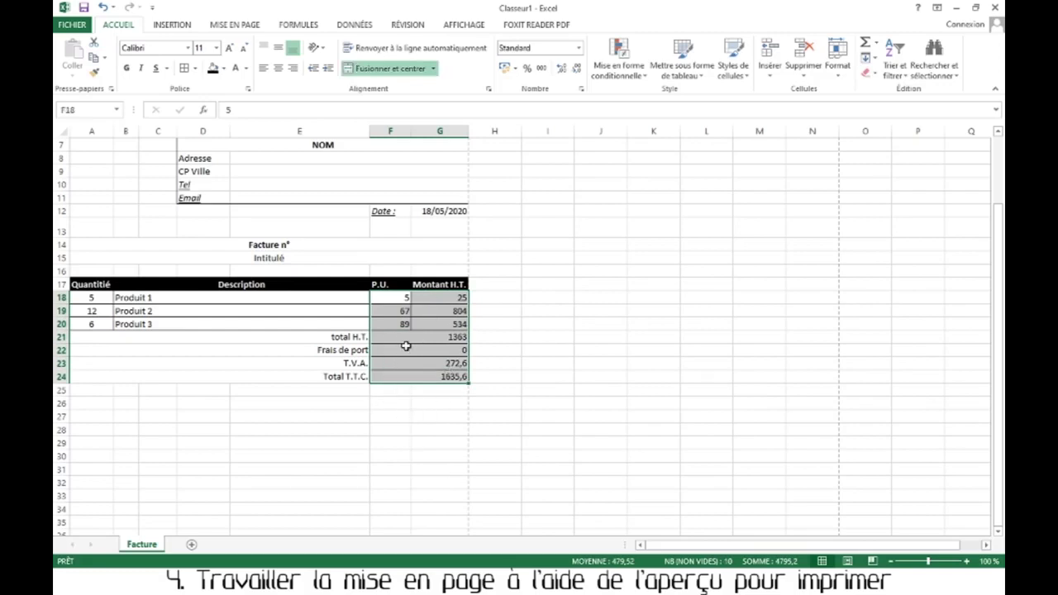
pyautogui.rightClick(391, 304)
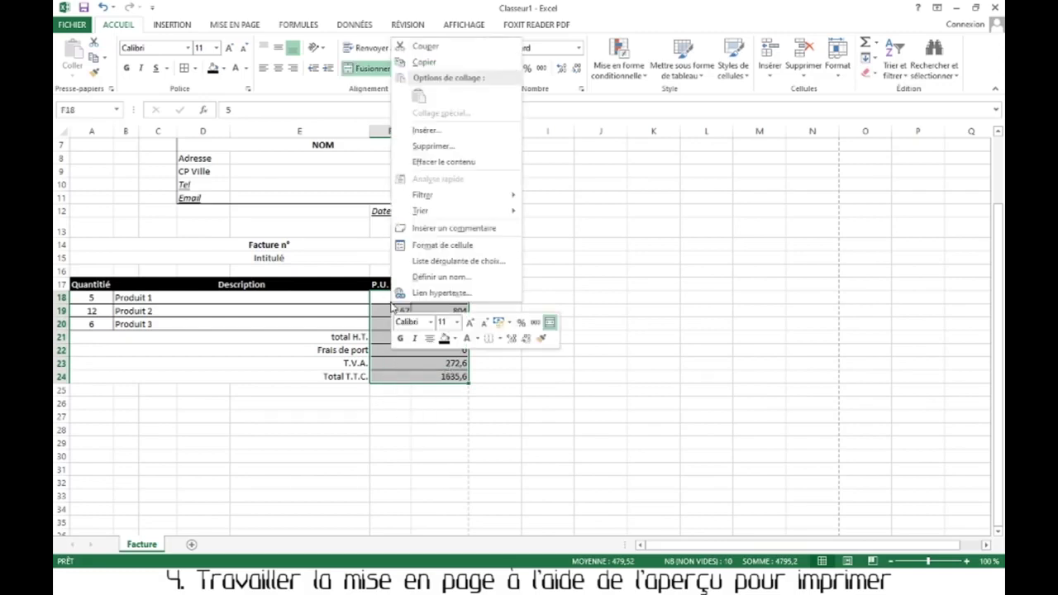
pyautogui.click(402, 365)
# Open the cell format settings for the prices and amounts in F18:G24 and choose the Monétaire category.
pyautogui.click(389, 297)
pyautogui.moveTo(409, 300); pyautogui.dragTo(449, 371)
pyautogui.rightClick(394, 299)
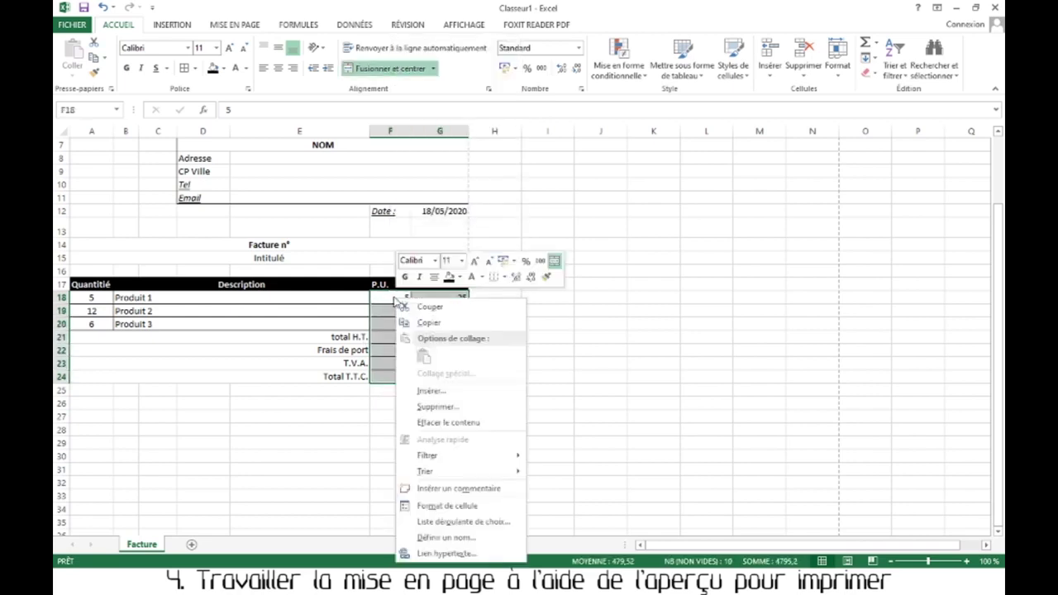
pyautogui.click(464, 507)
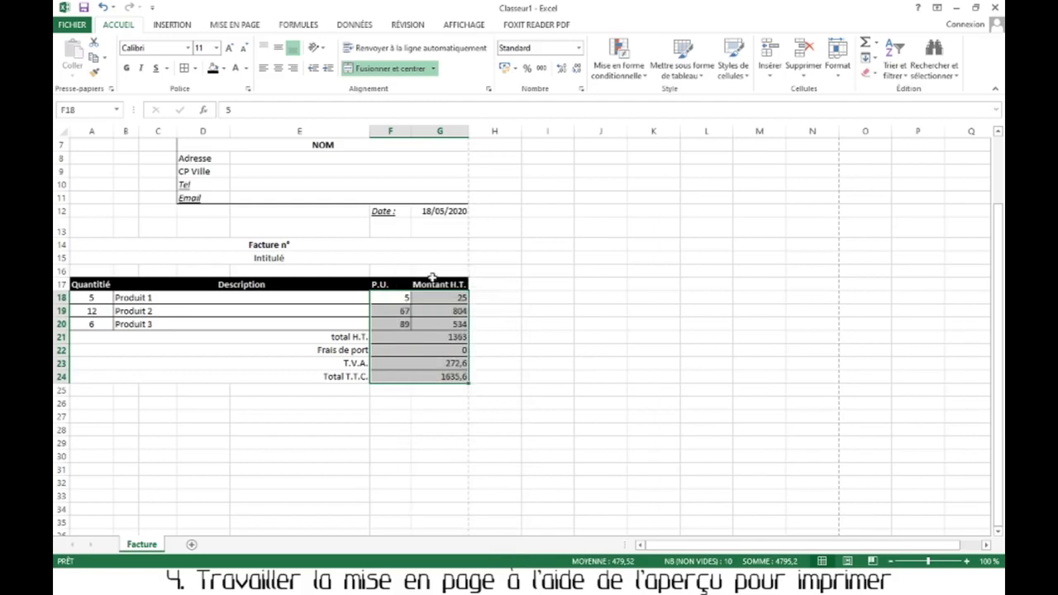
pyautogui.click(456, 164)
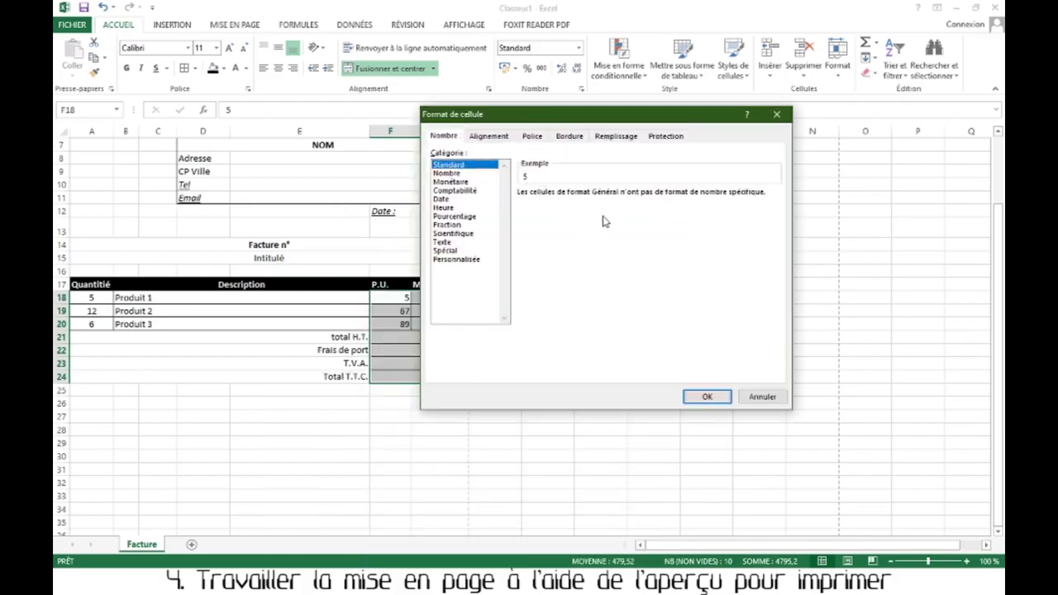
pyautogui.click(459, 172)
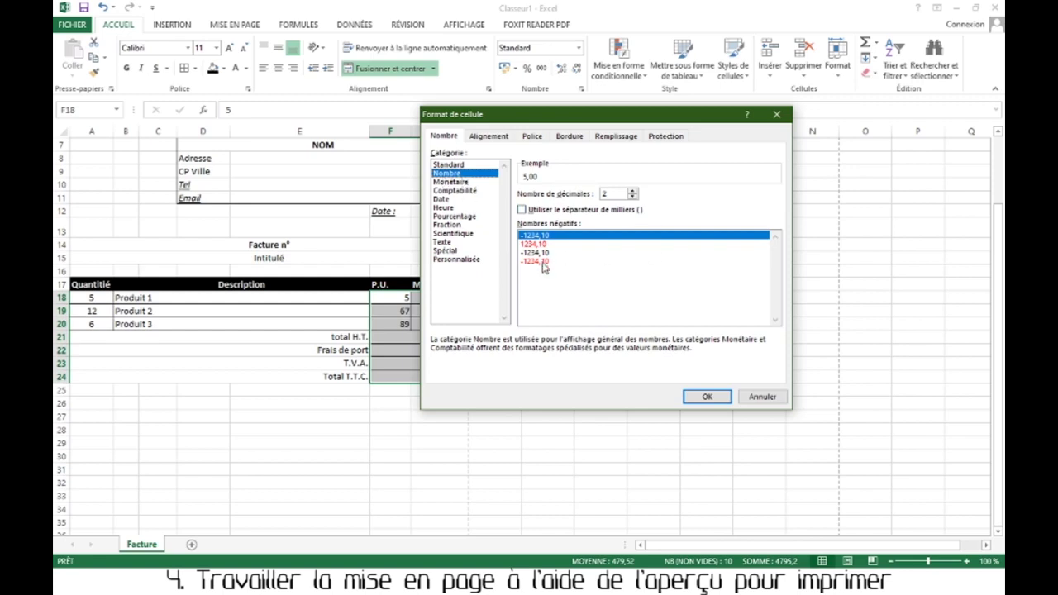
pyautogui.click(455, 182)
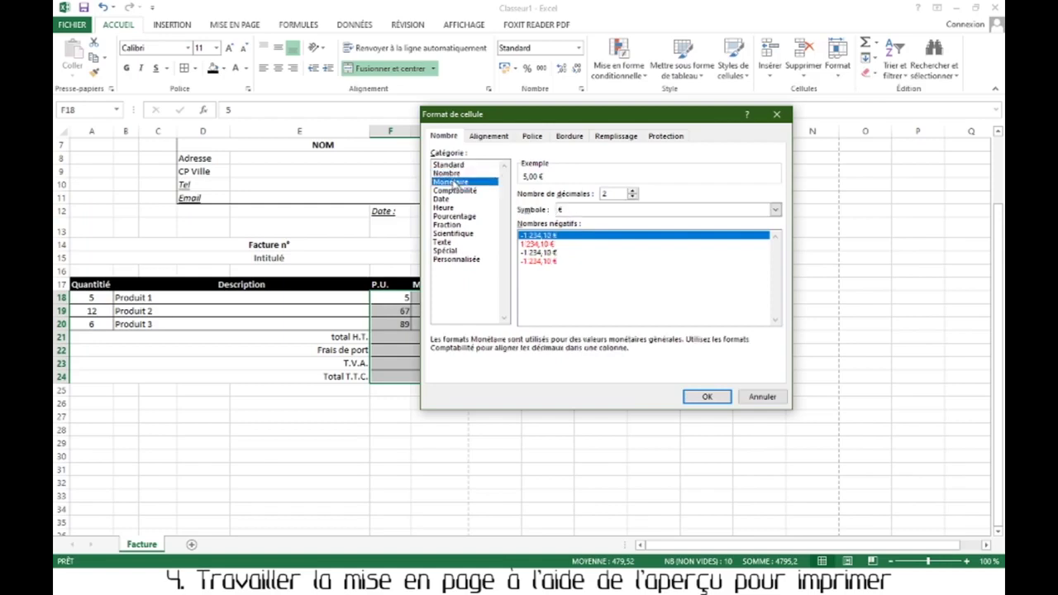
pyautogui.click(450, 172)
pyautogui.click(454, 182)
# Browse the currency symbols, try zero decimals and return to 2 decimals for the euro format.
pyautogui.moveTo(583, 119); pyautogui.dragTo(684, 102)
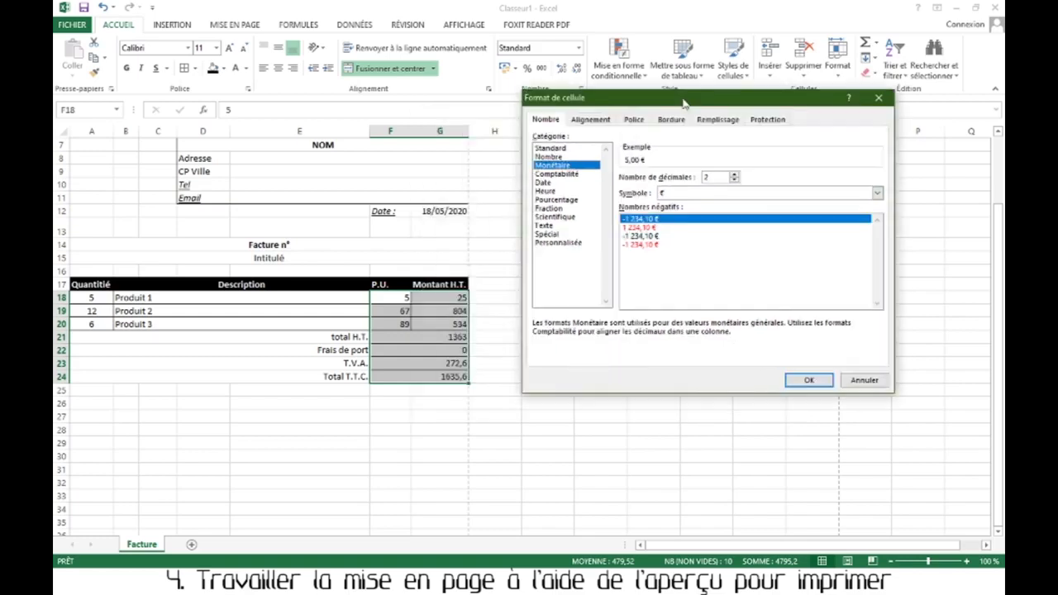
pyautogui.click(669, 194)
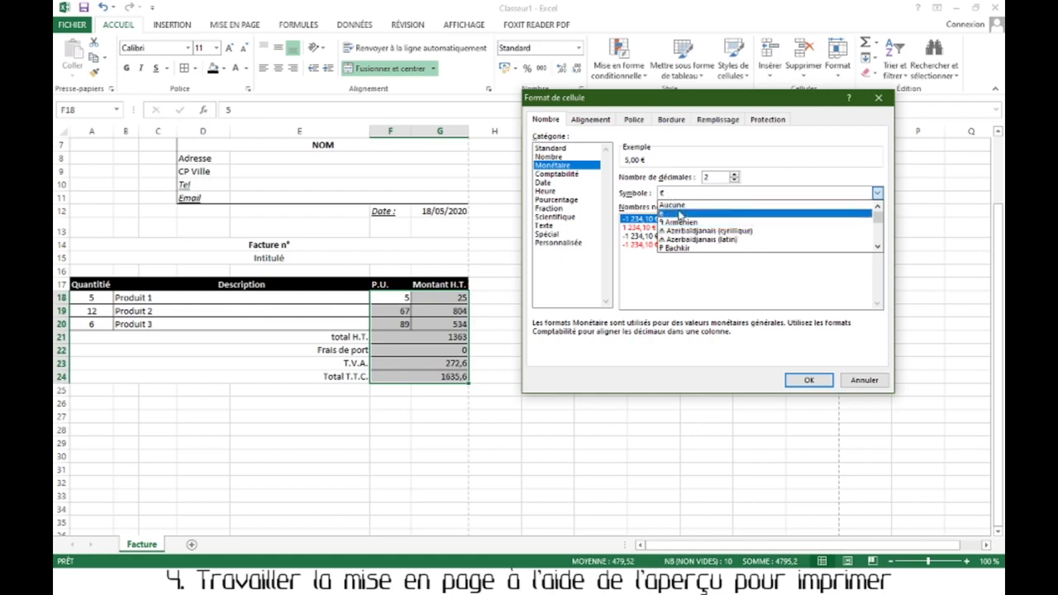
pyautogui.moveTo(882, 223); pyautogui.dragTo(878, 199)
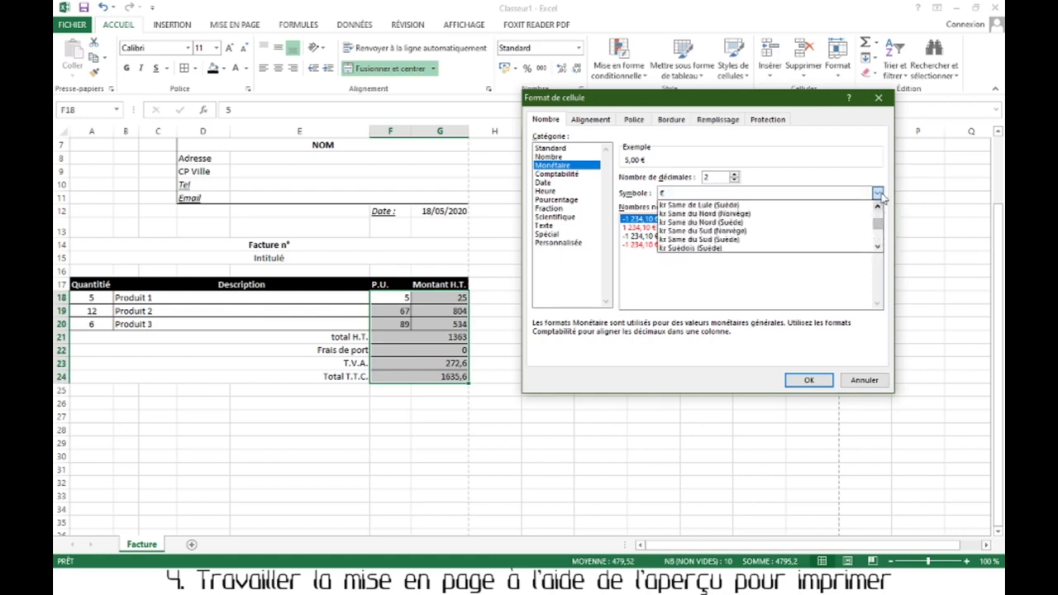
pyautogui.click(731, 254)
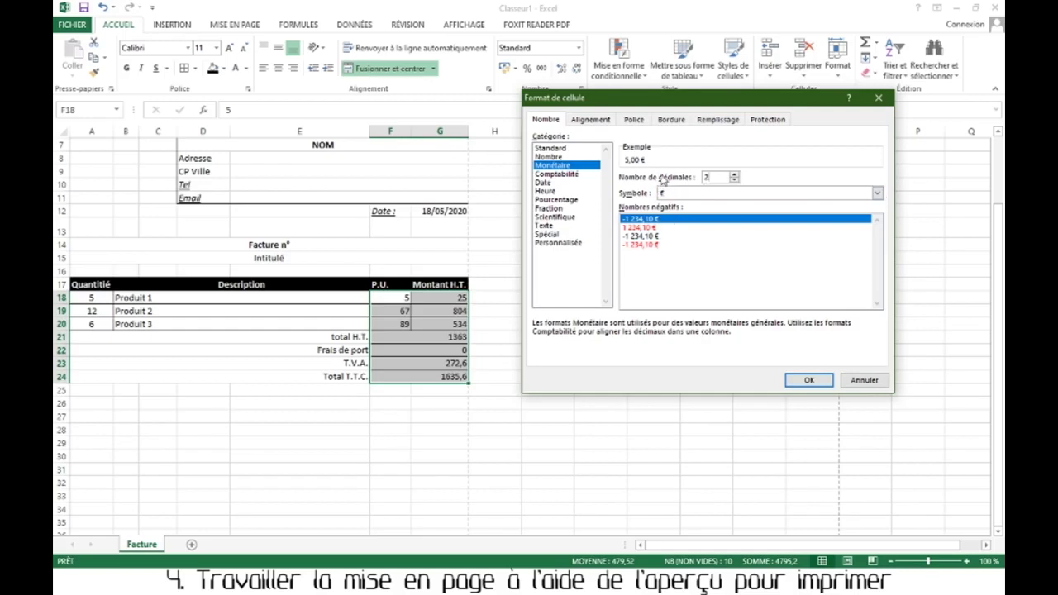
pyautogui.click(734, 180)
pyautogui.click(734, 180)
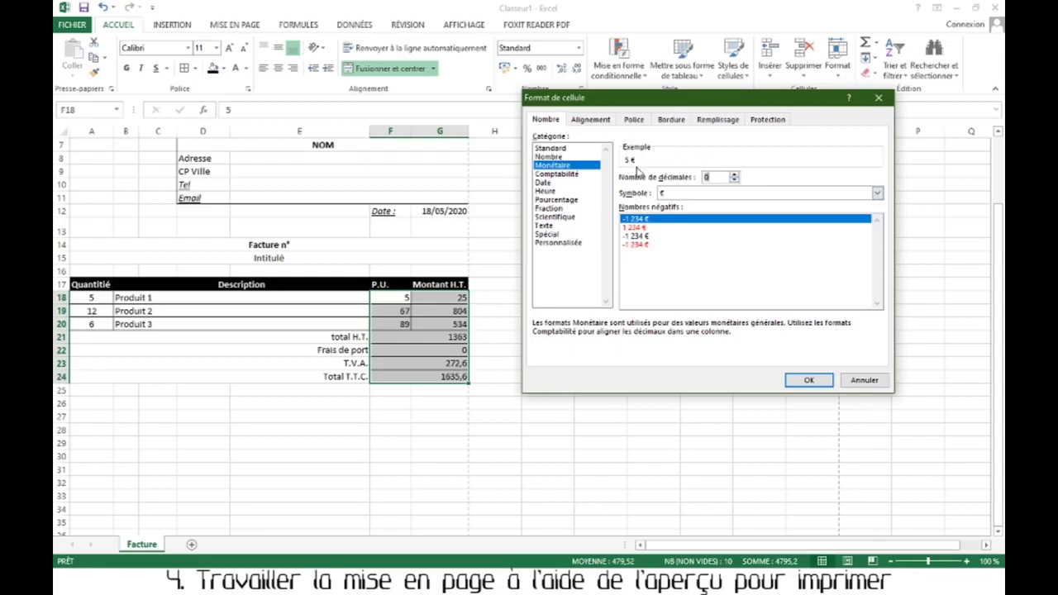
pyautogui.write('2')
# Choose the red negative number style with a minus sign and apply the currency format to F18:G24.
pyautogui.click(655, 236)
pyautogui.click(654, 245)
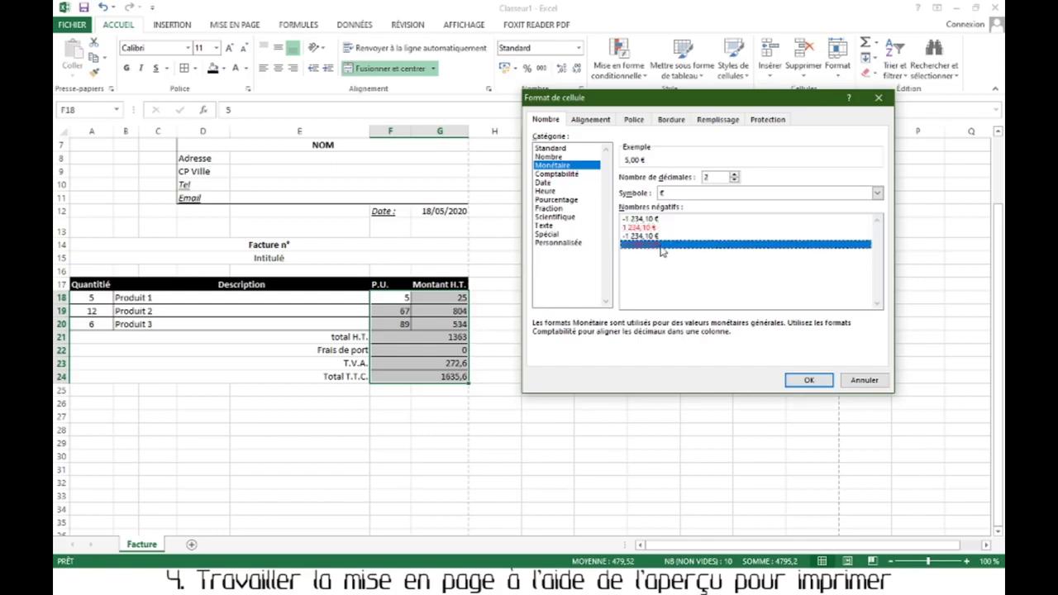
pyautogui.click(661, 219)
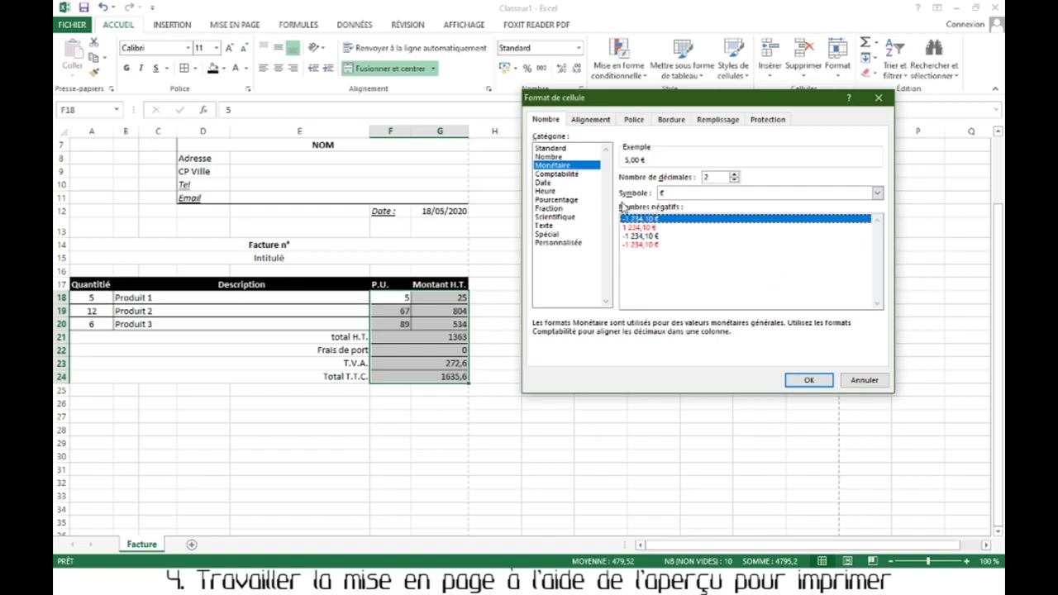
pyautogui.click(643, 227)
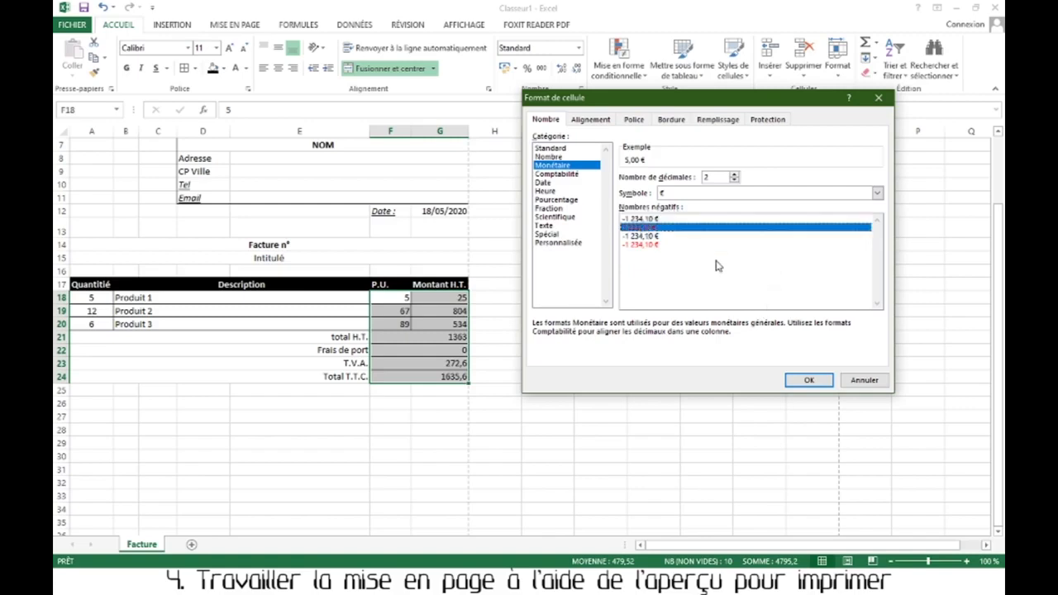
pyautogui.click(658, 220)
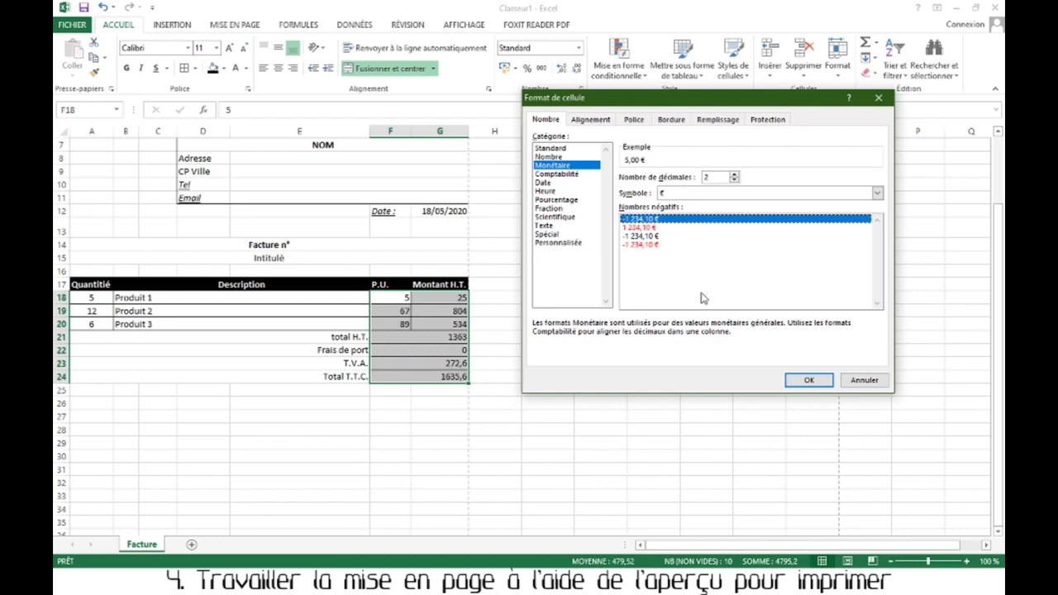
pyautogui.press('Down')
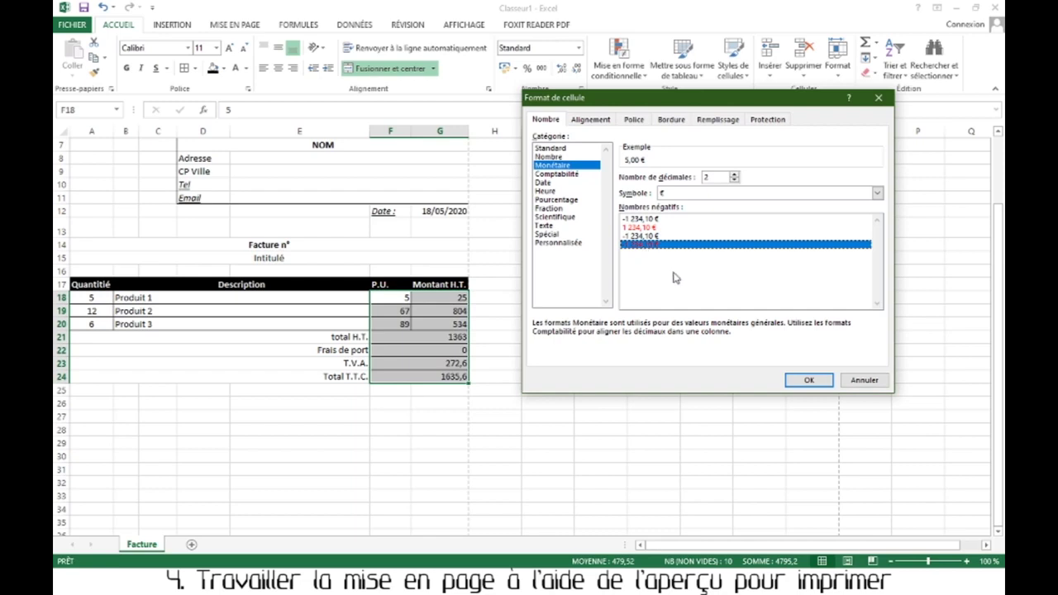
pyautogui.click(809, 382)
# Examine the Total T.T.C. cell and compare the stored value of the Produit 1 unit price with its displayed currency format.
pyautogui.click(441, 374)
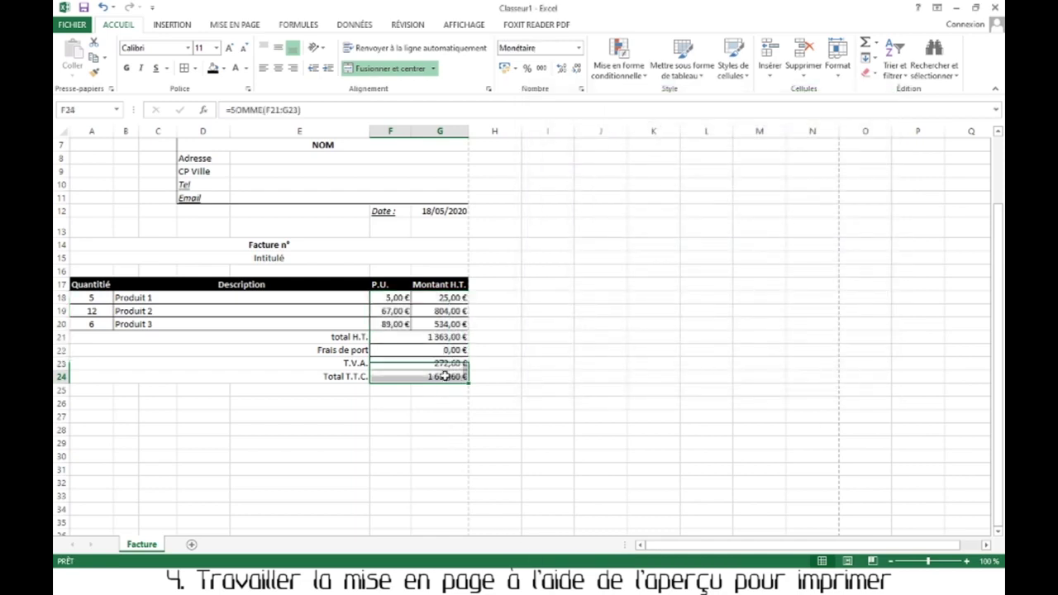
pyautogui.click(390, 297)
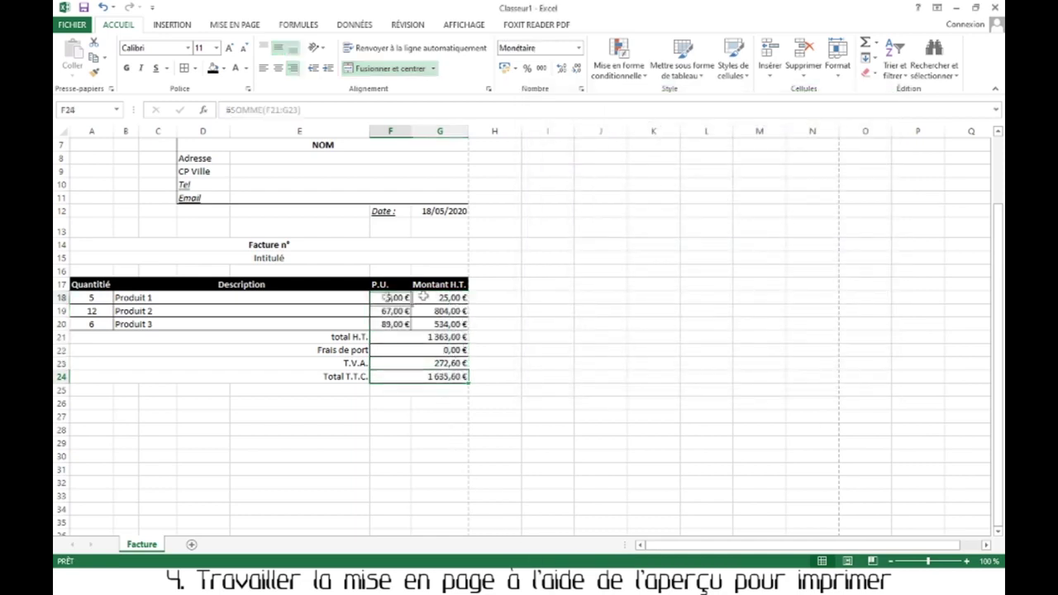
pyautogui.click(252, 114)
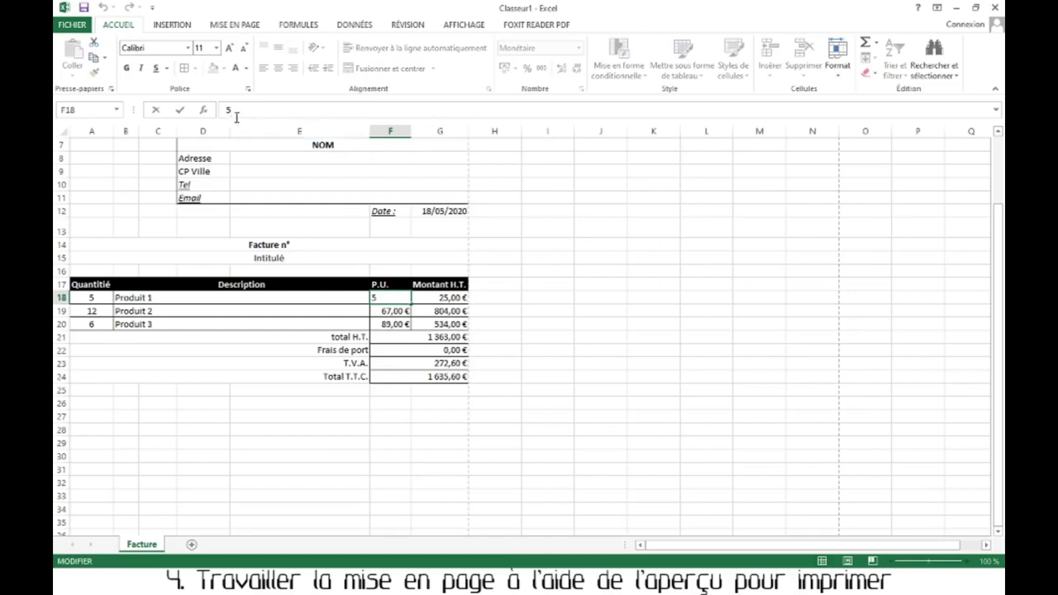
pyautogui.press('Escape')
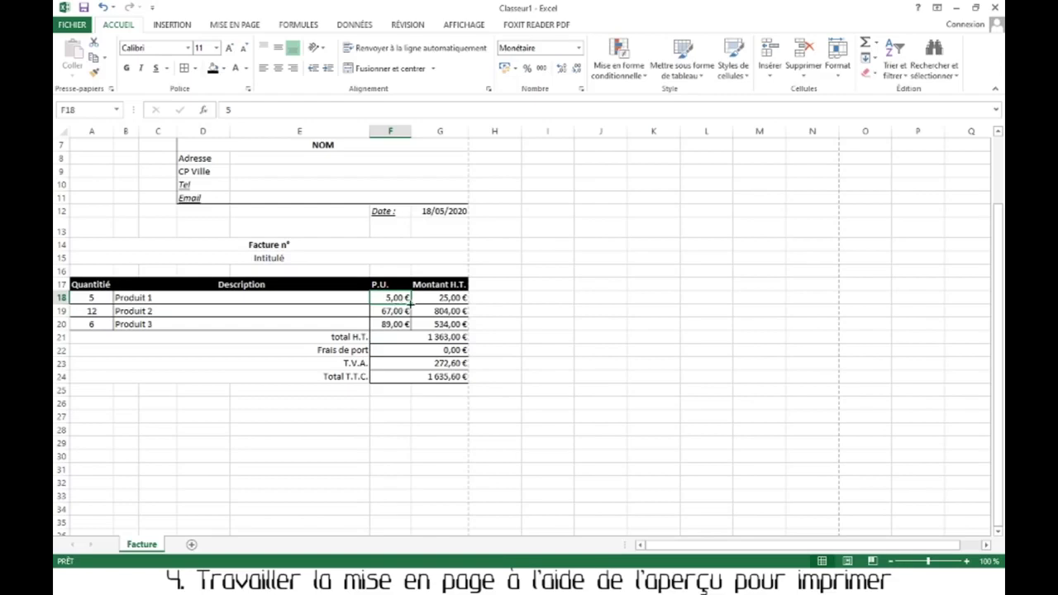
pyautogui.click(259, 109)
pyautogui.hotkey('ctrl', 'Return')
# Open the print preview to check the invoice with the currency-formatted amounts.
pyautogui.click(447, 312)
pyautogui.click(72, 26)
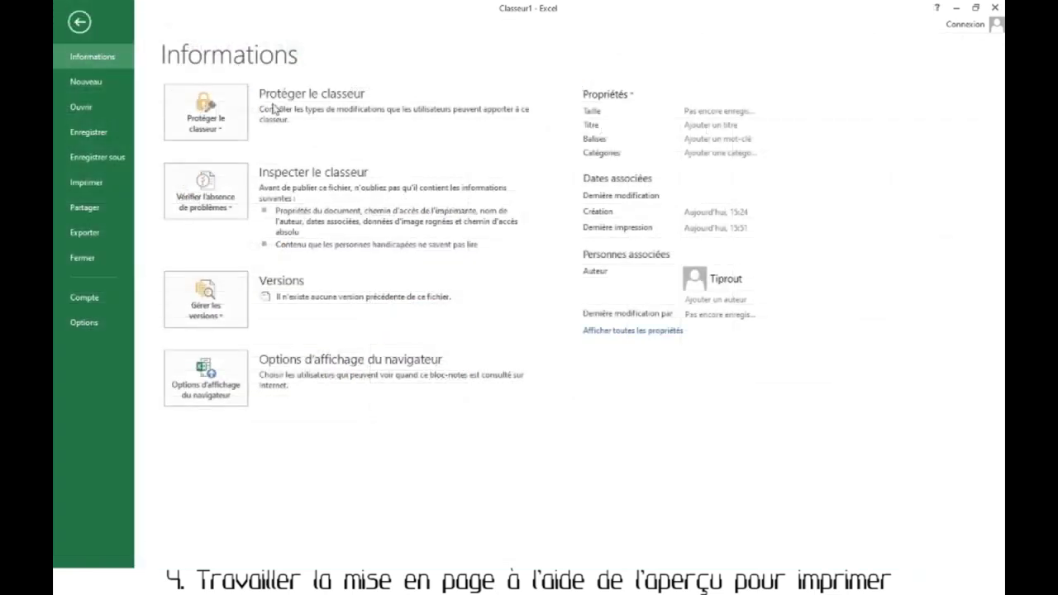
pyautogui.click(89, 186)
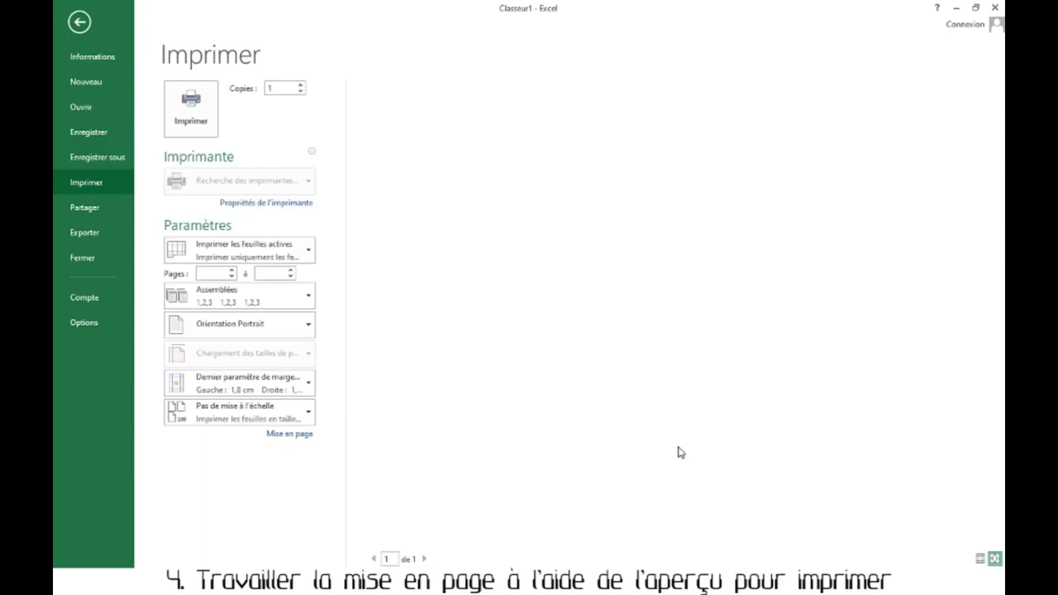